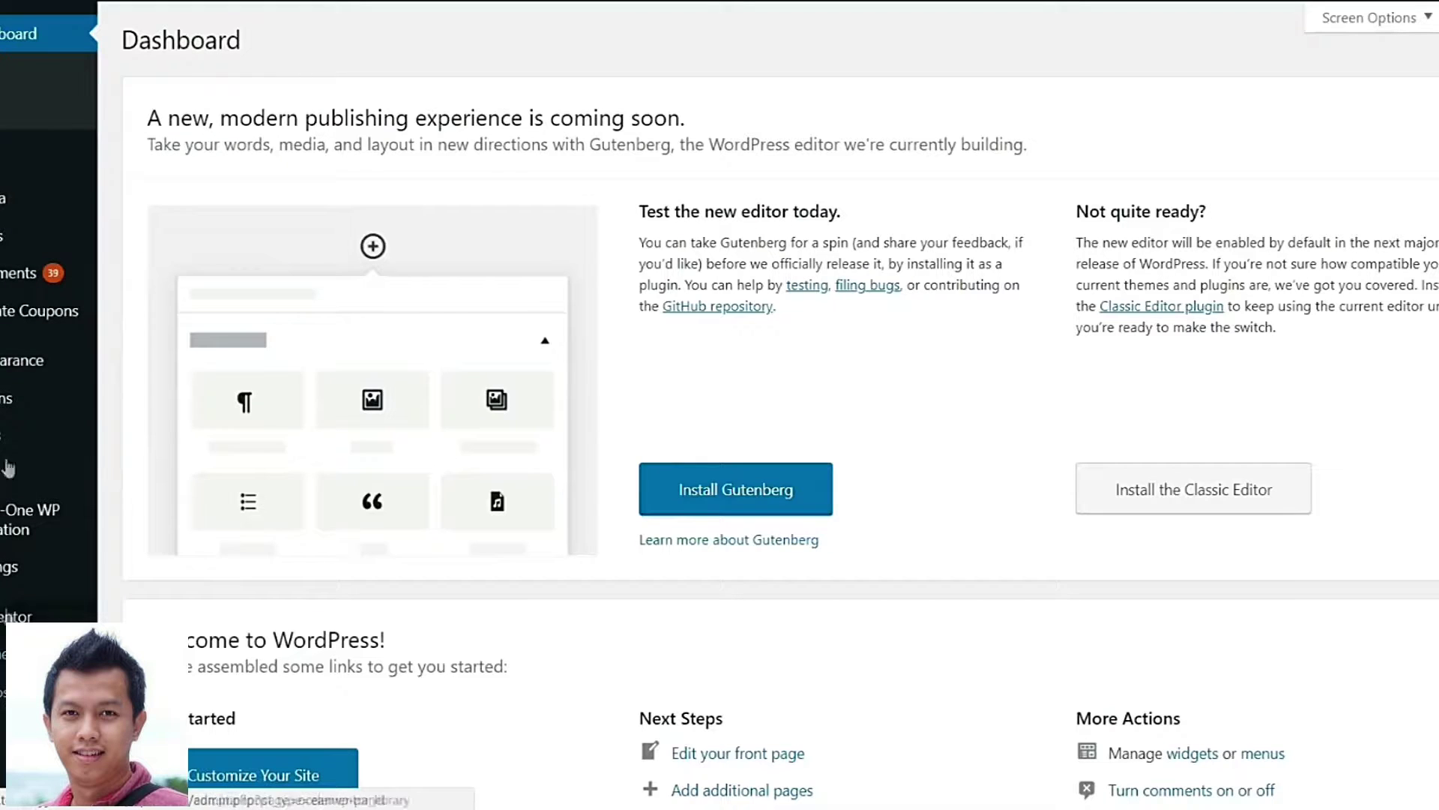
Go to the page for adding plugins and search for "smush".
mouse_move(8, 397)
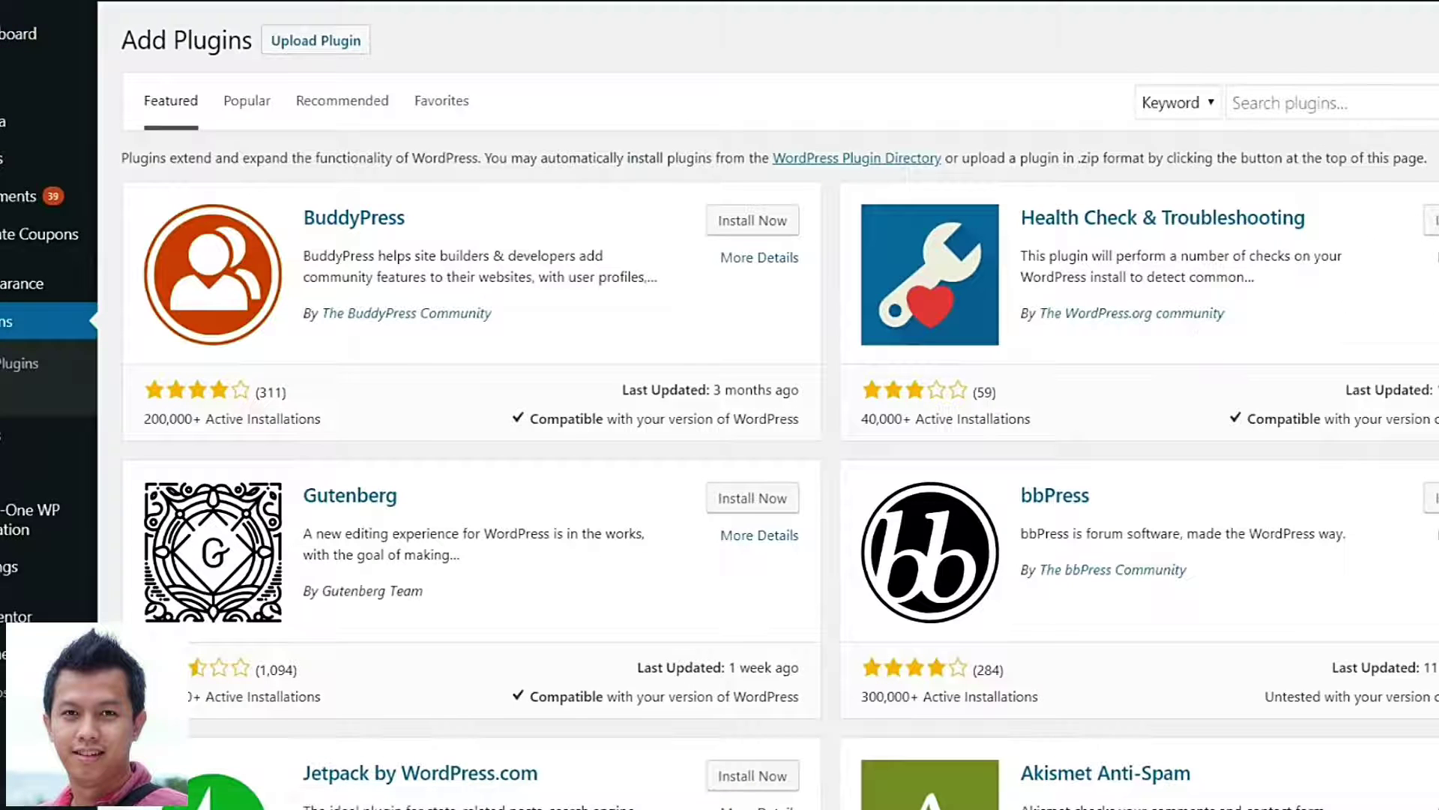
left_click(1352, 106)
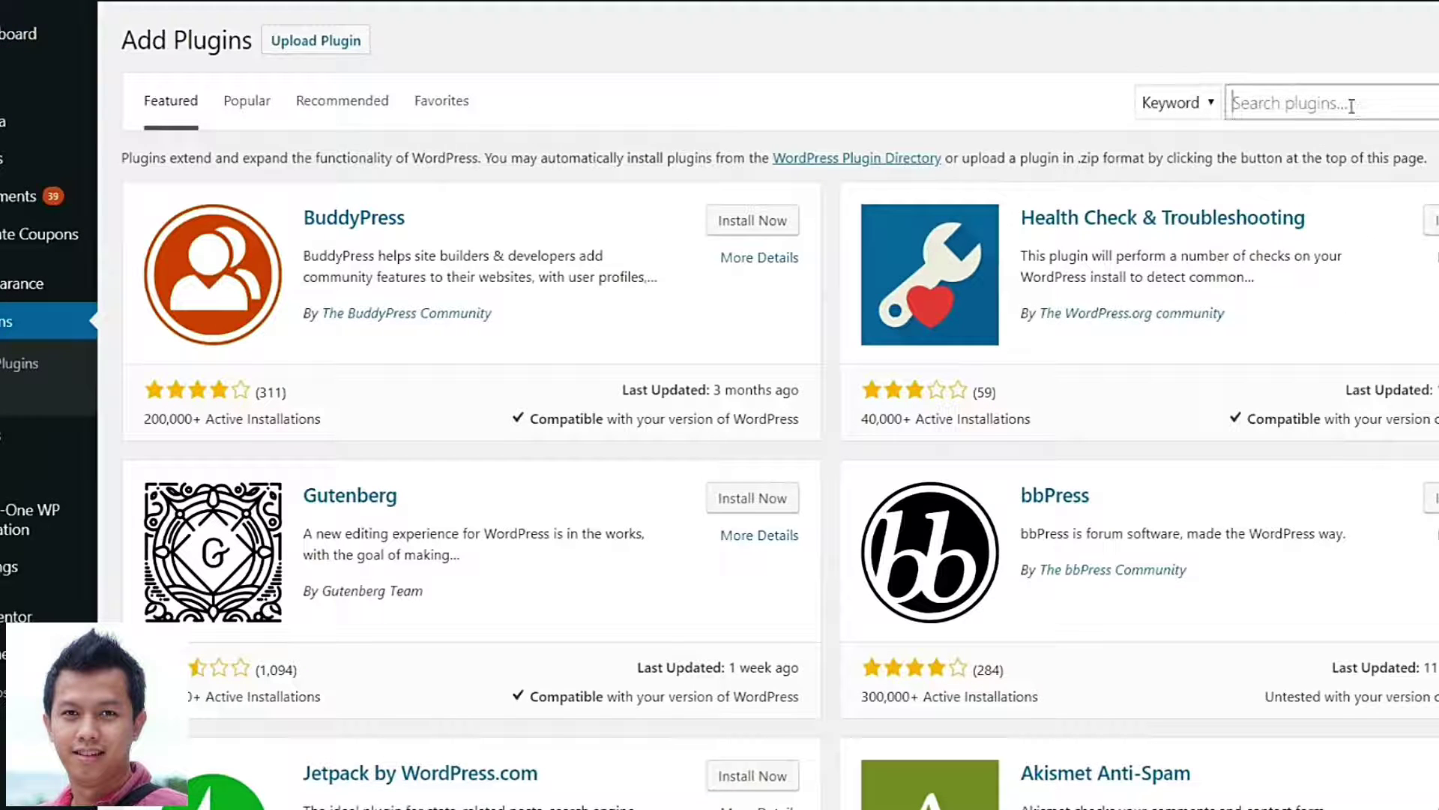
type("sm")
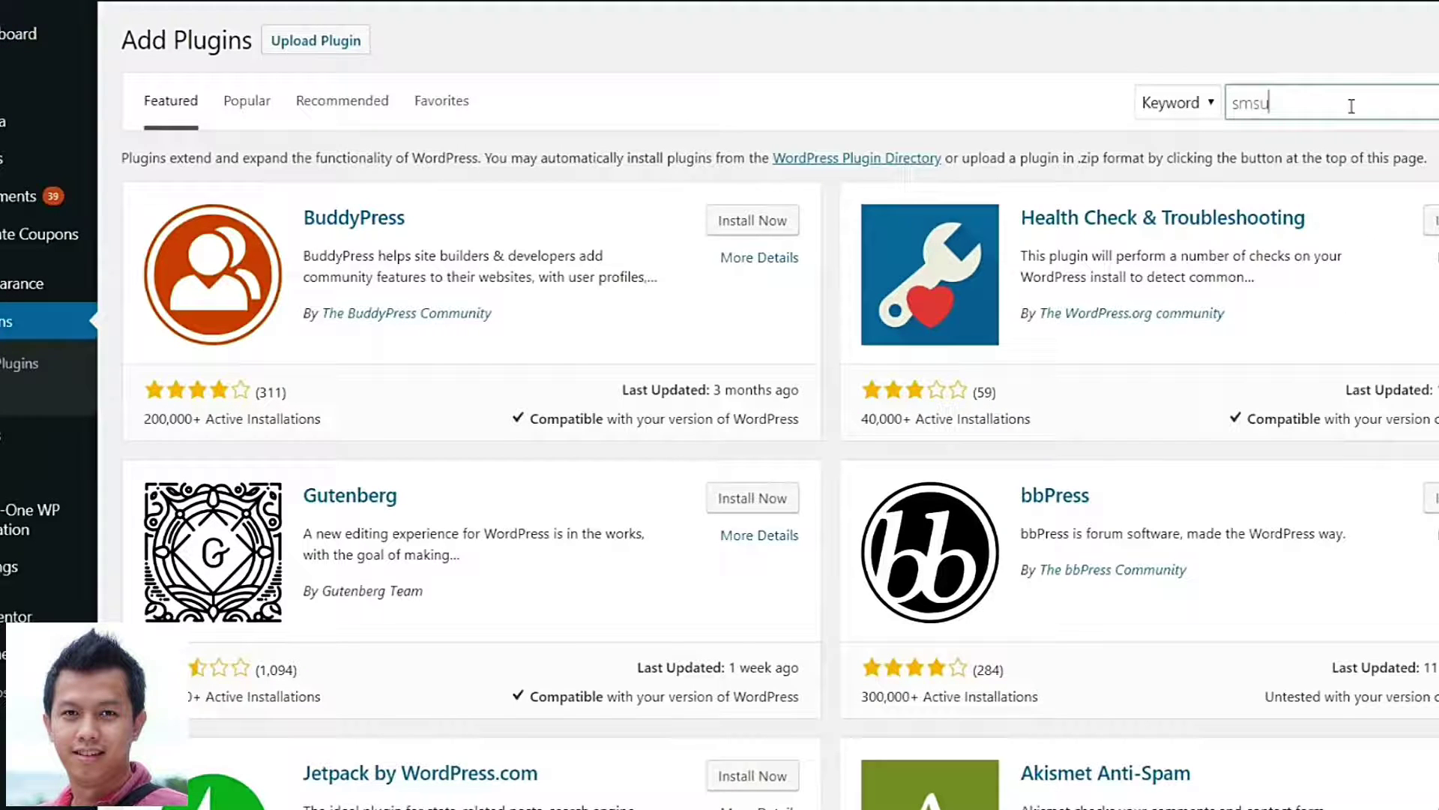
type("ush")
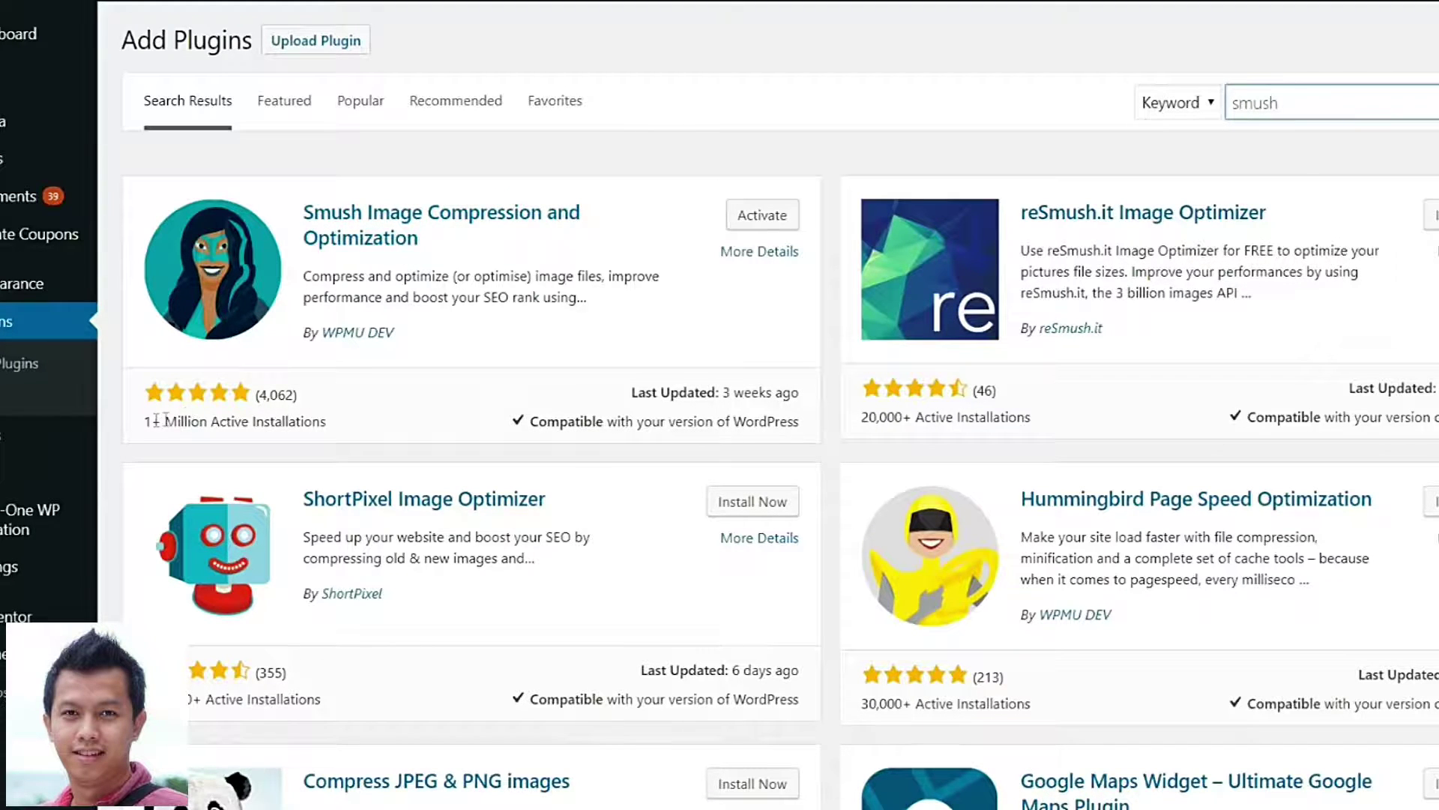
Activate the Smush Image Compression and Optimization plugin and skip its quick setup.
left_click_drag(145, 418, 330, 424)
left_click(331, 428)
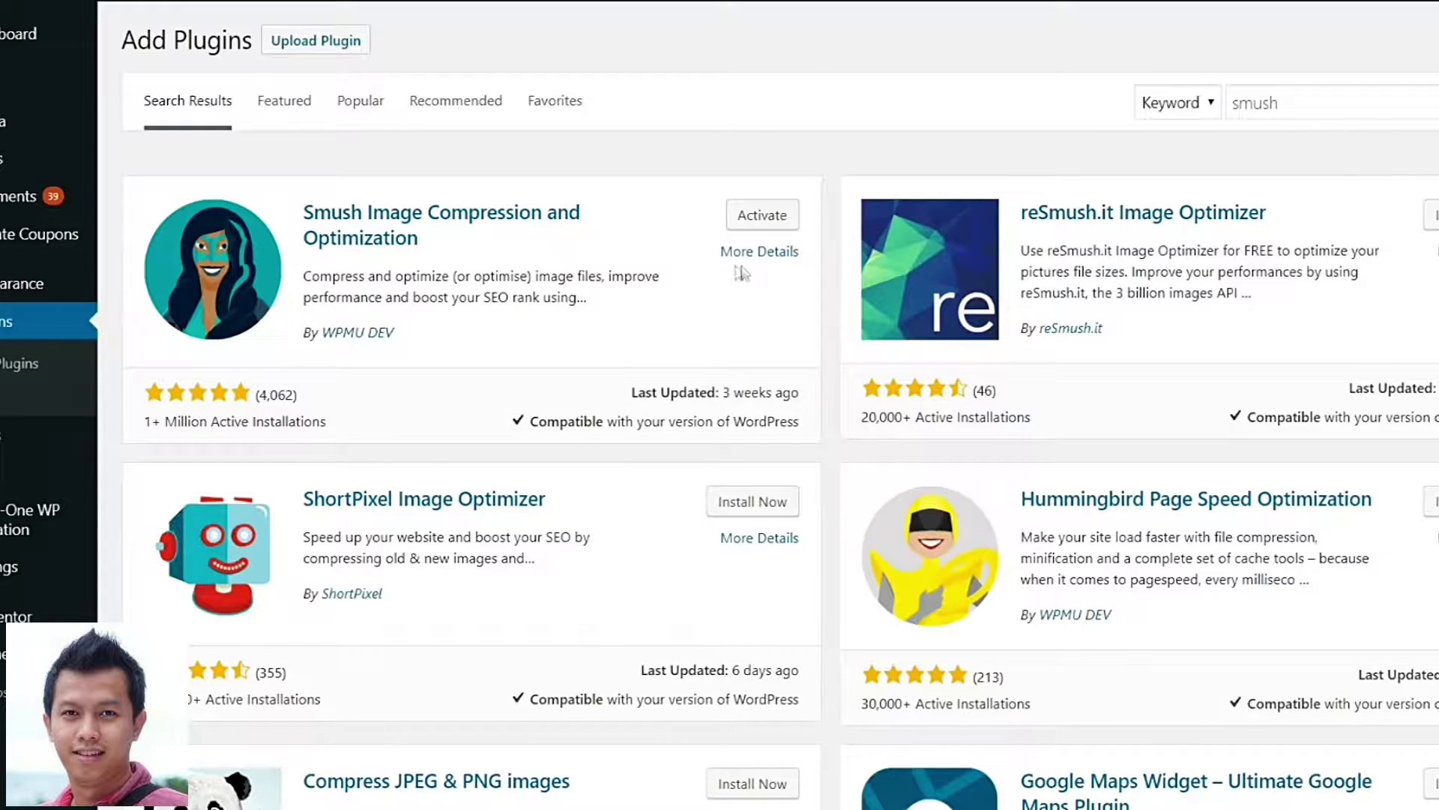
left_click(762, 216)
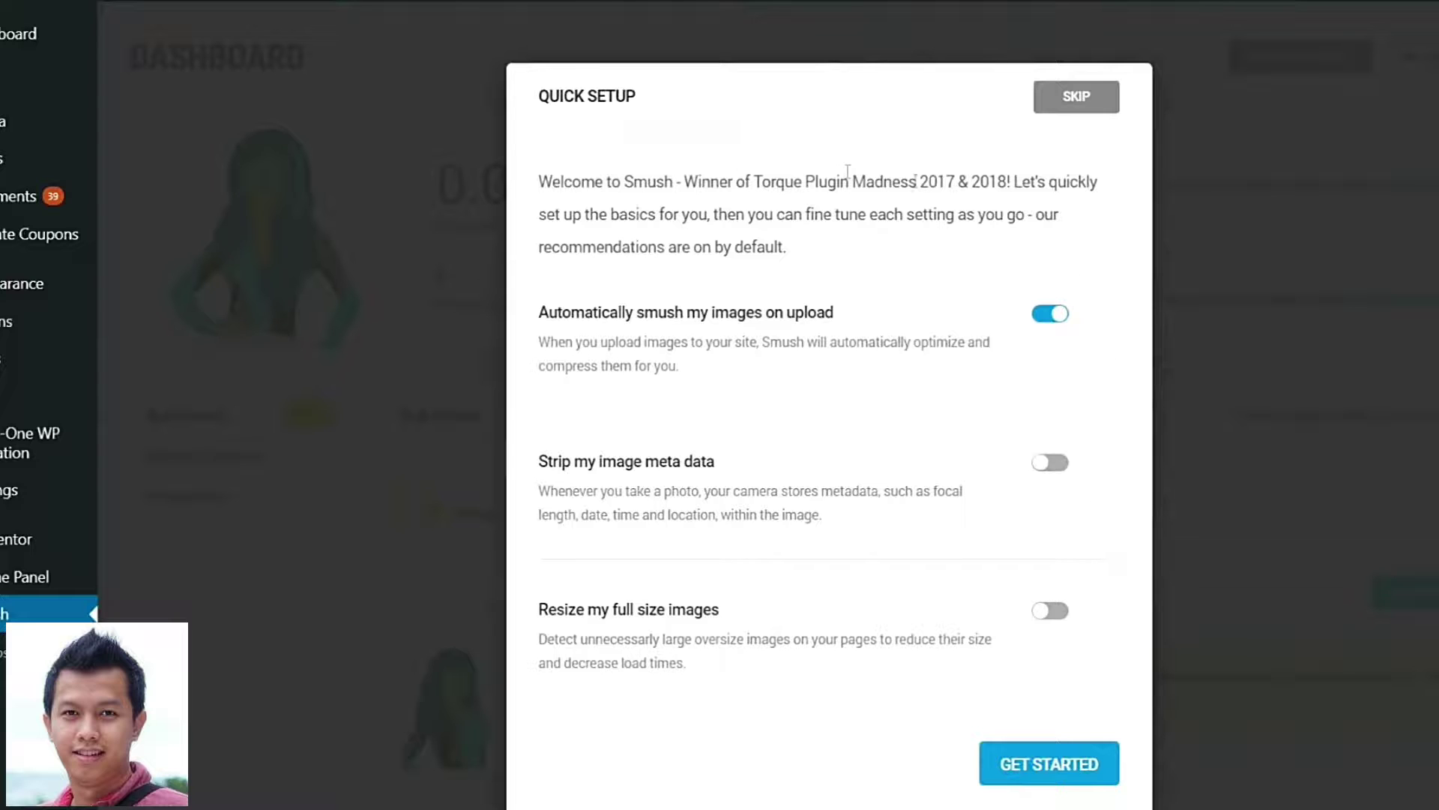
left_click(1077, 97)
Review the Smush dashboard and its Automatic Smush settings, including the image sizes selected for optimization.
scroll(824, 480, "down", 8)
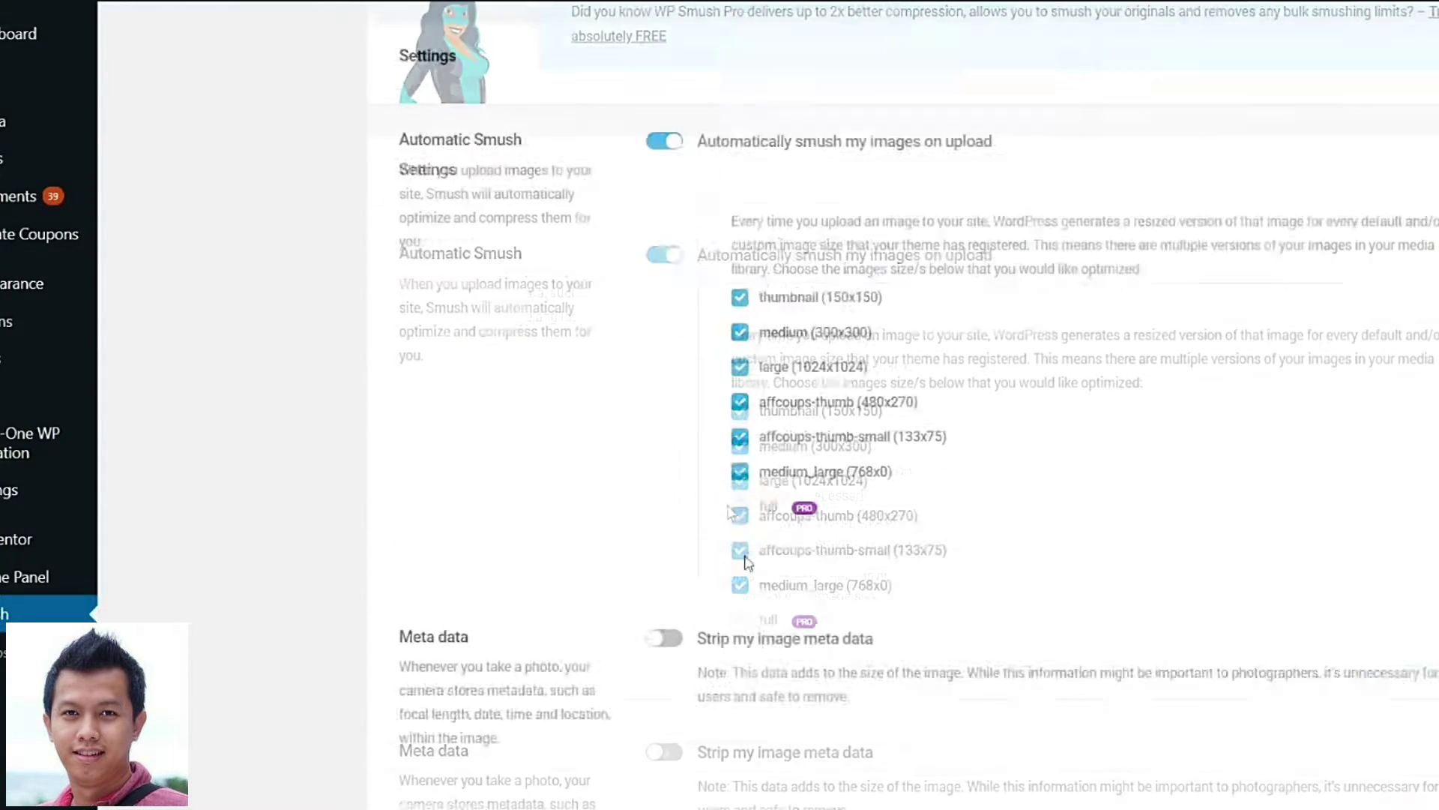
scroll(825, 674, "down", 8)
scroll(824, 450, "up", 8)
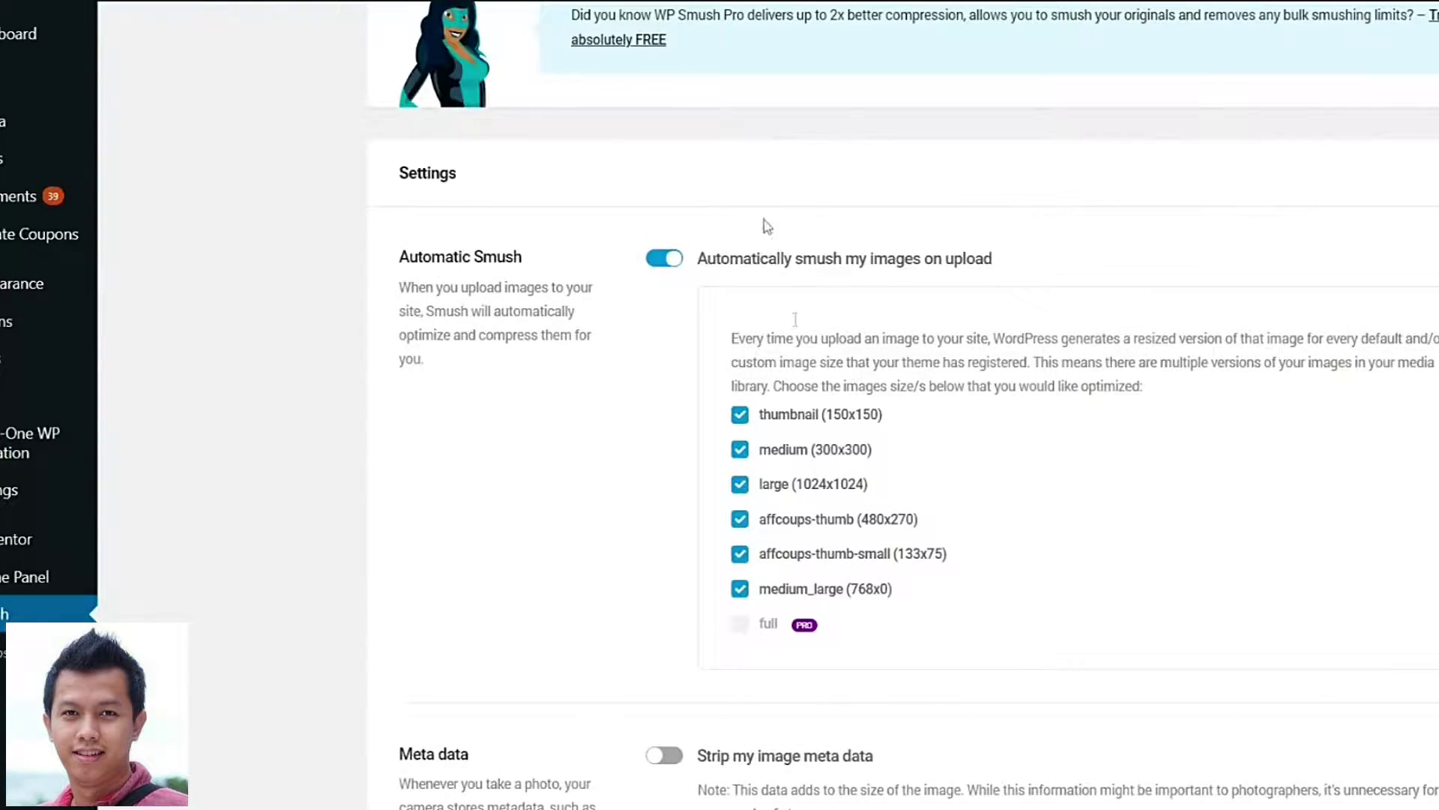
scroll(844, 446, "up", 9)
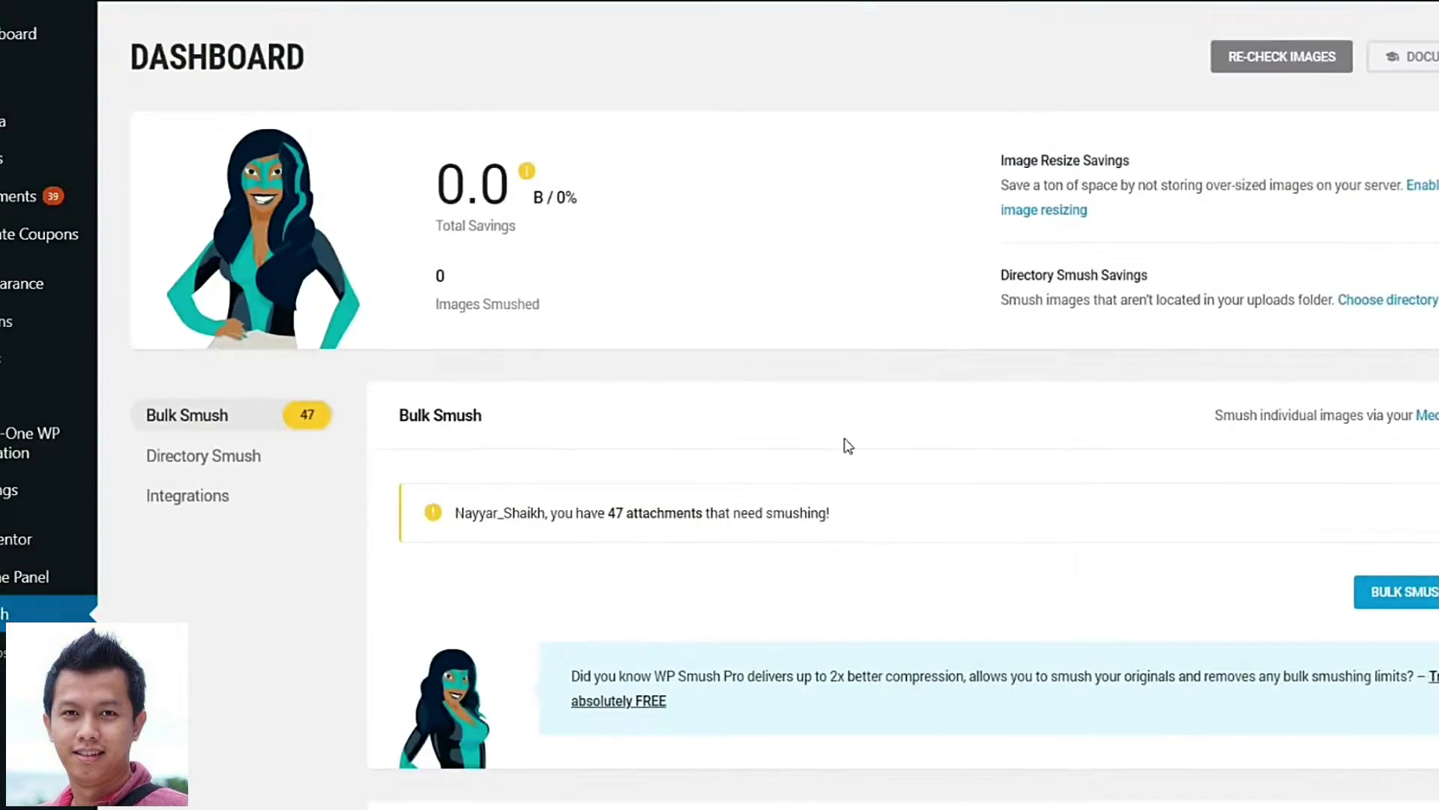
scroll(847, 446, "down", 10)
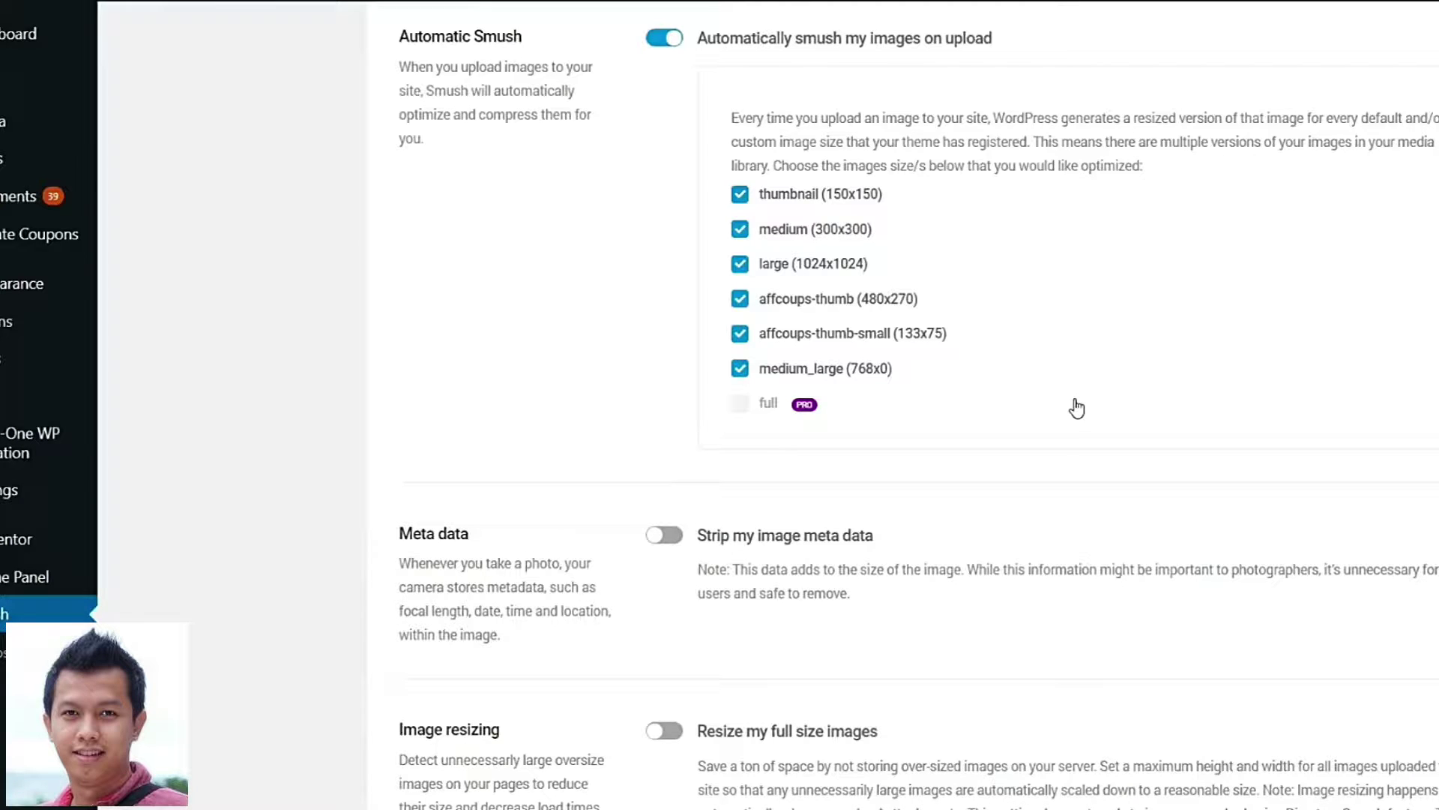
left_click_drag(399, 36, 520, 37)
left_click(525, 57)
Enable stripping of image meta data and resizing of full size images, and save the updated Smush settings.
scroll(1125, 405, "down", 2)
scroll(1135, 410, "down", 3)
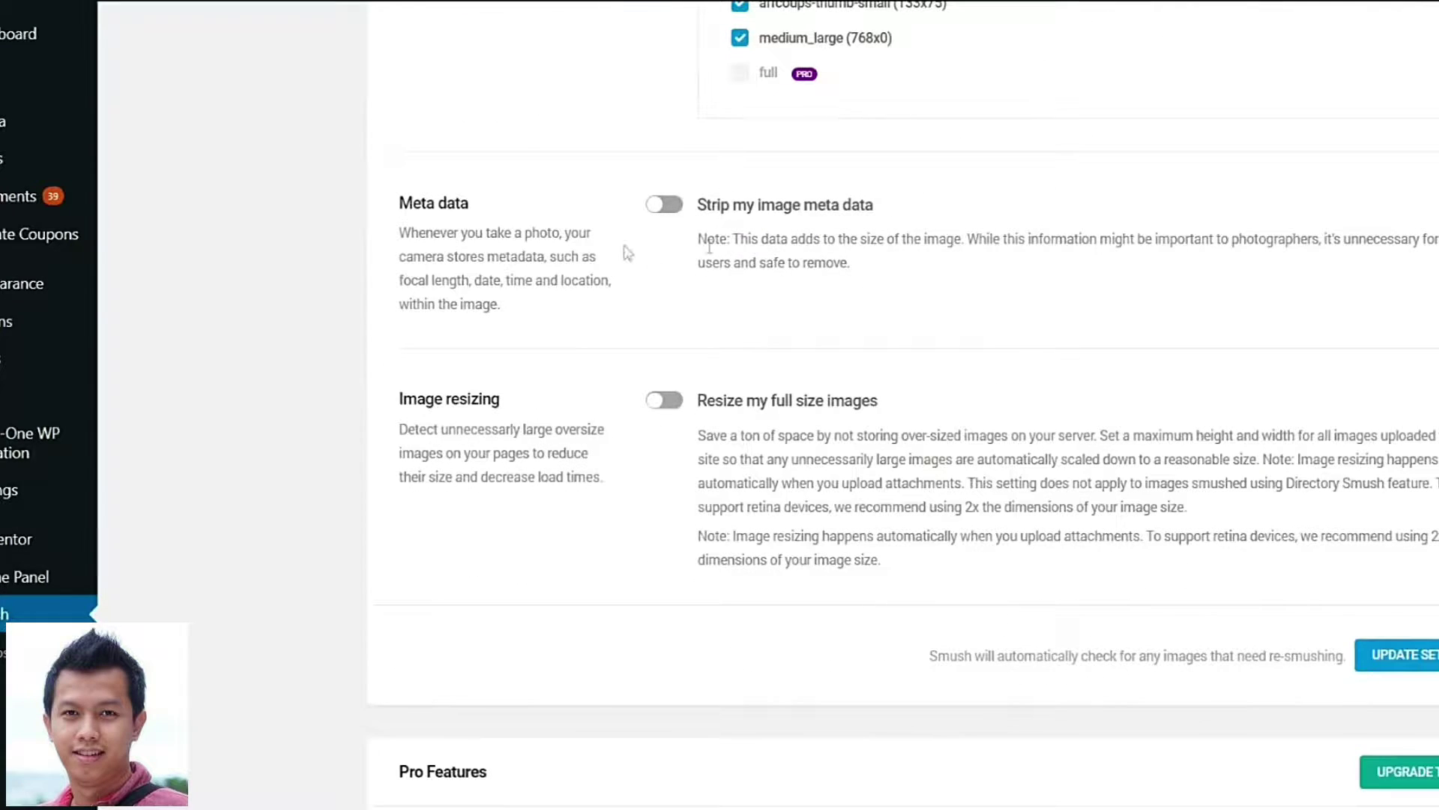
left_click(670, 210)
left_click(660, 400)
scroll(825, 375, "down", 4)
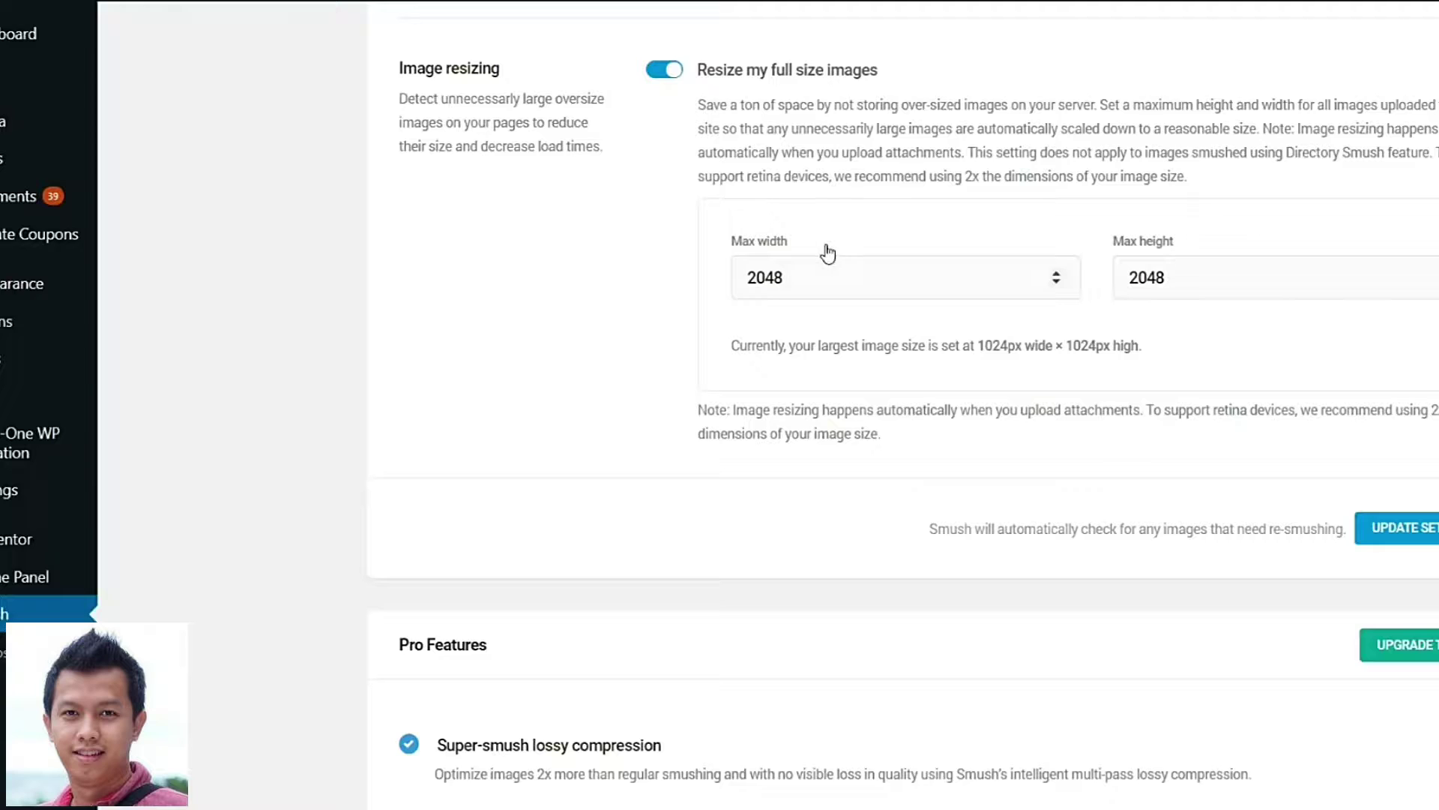
left_click_drag(829, 276, 707, 289)
scroll(804, 167, "up", 8)
scroll(1349, 412, "down", 9)
left_click(1396, 417)
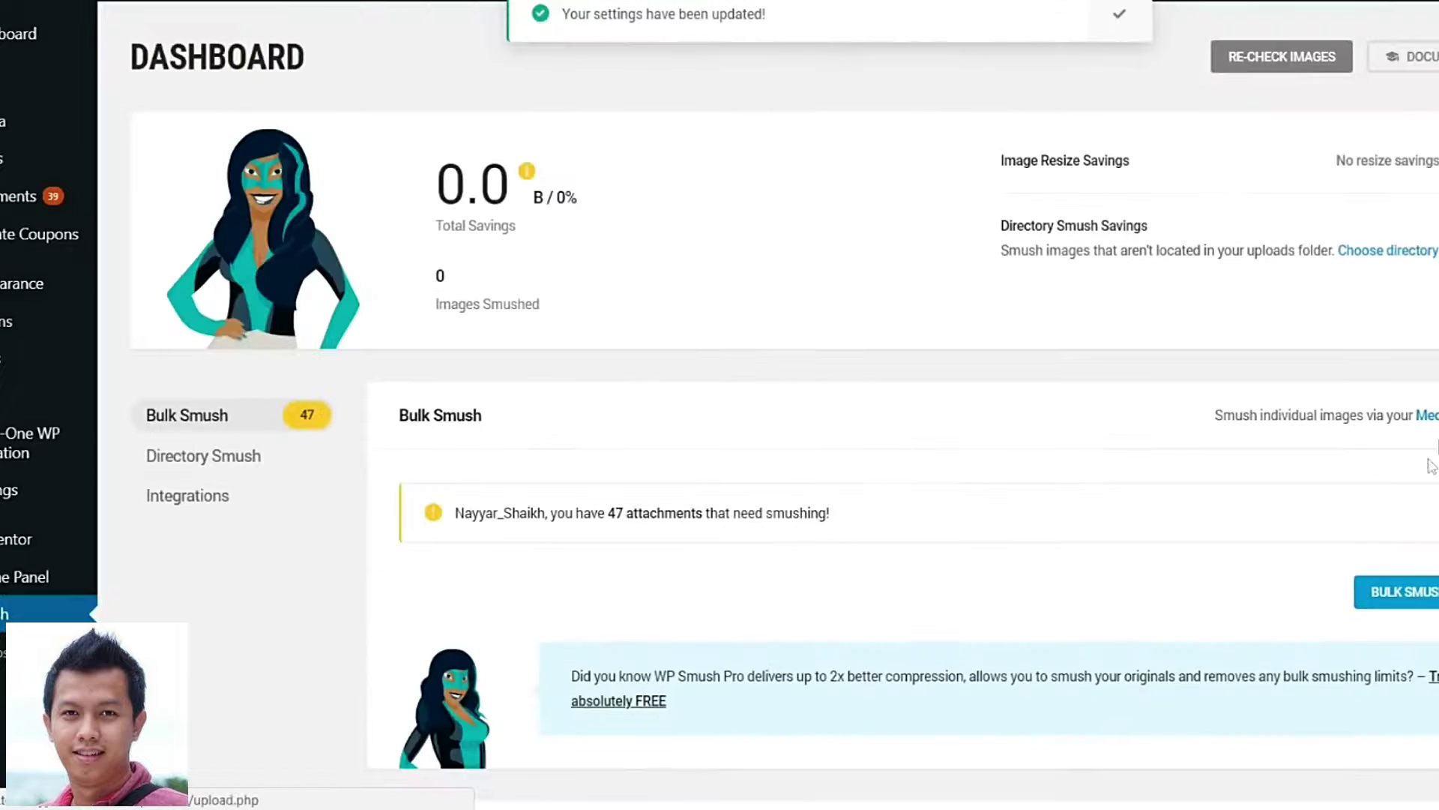
Start a bulk smush of all attachments that still need smushing.
scroll(1028, 379, "down", 1)
scroll(1028, 384, "down", 4)
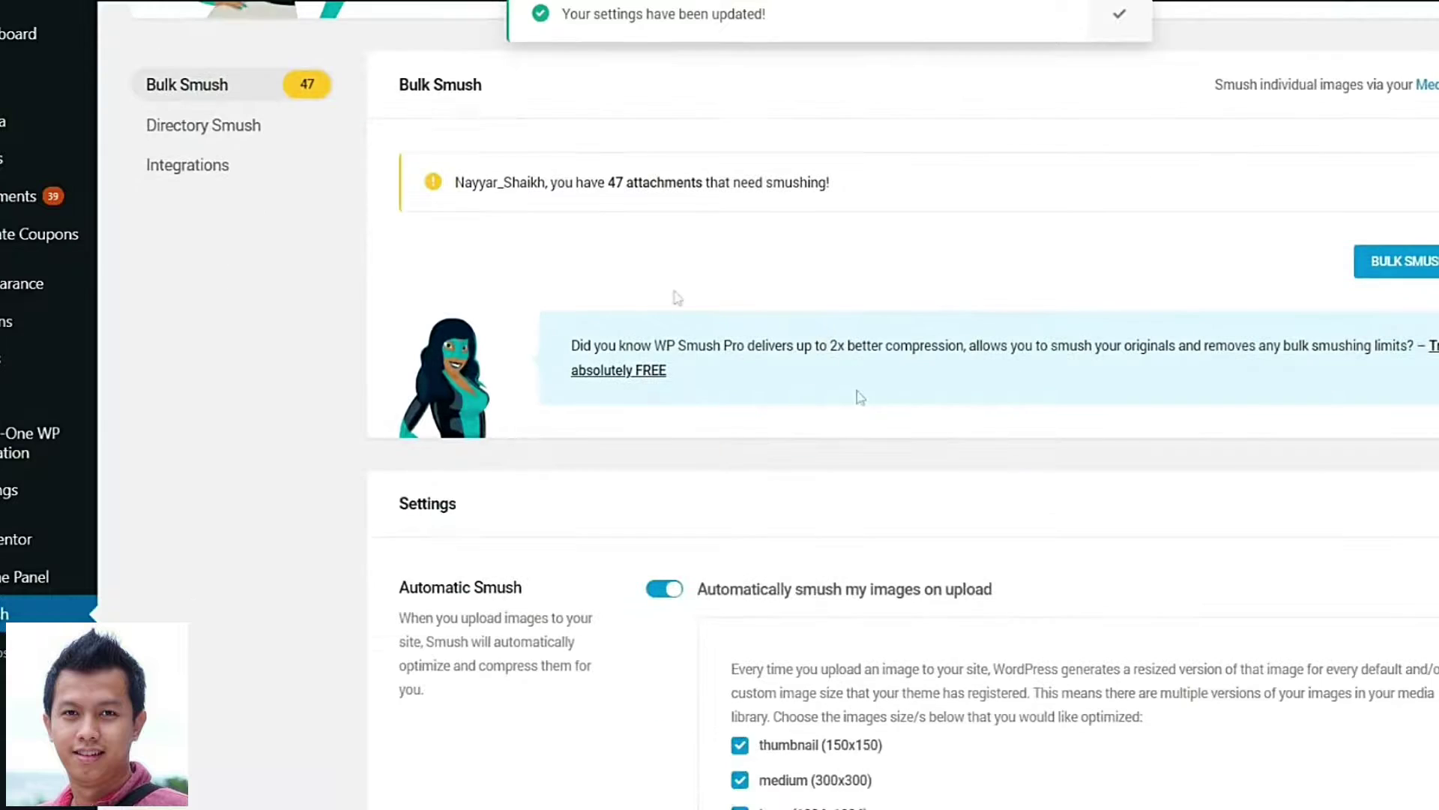
left_click_drag(610, 176, 658, 182)
left_click(660, 184)
left_click_drag(765, 183, 847, 189)
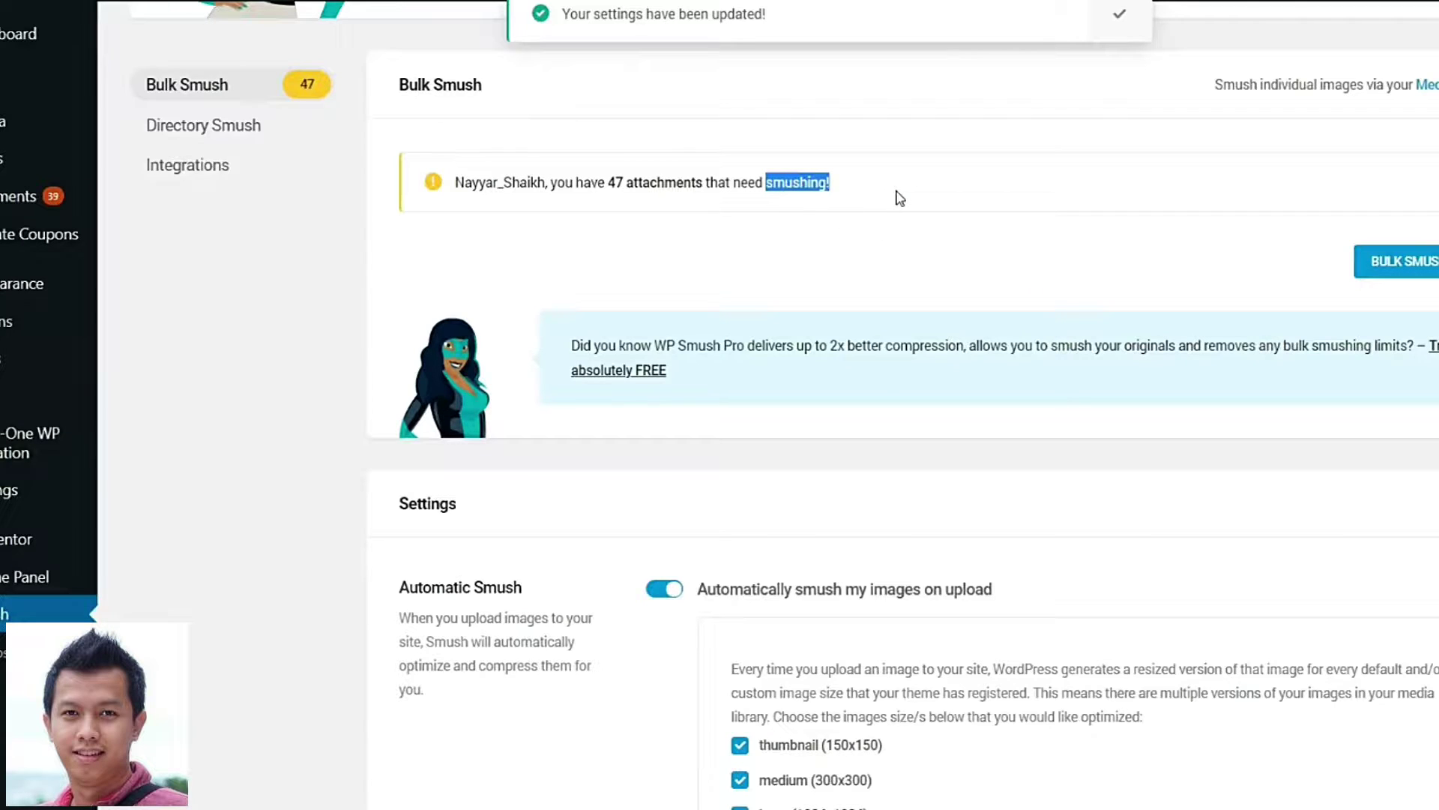
left_click(1402, 262)
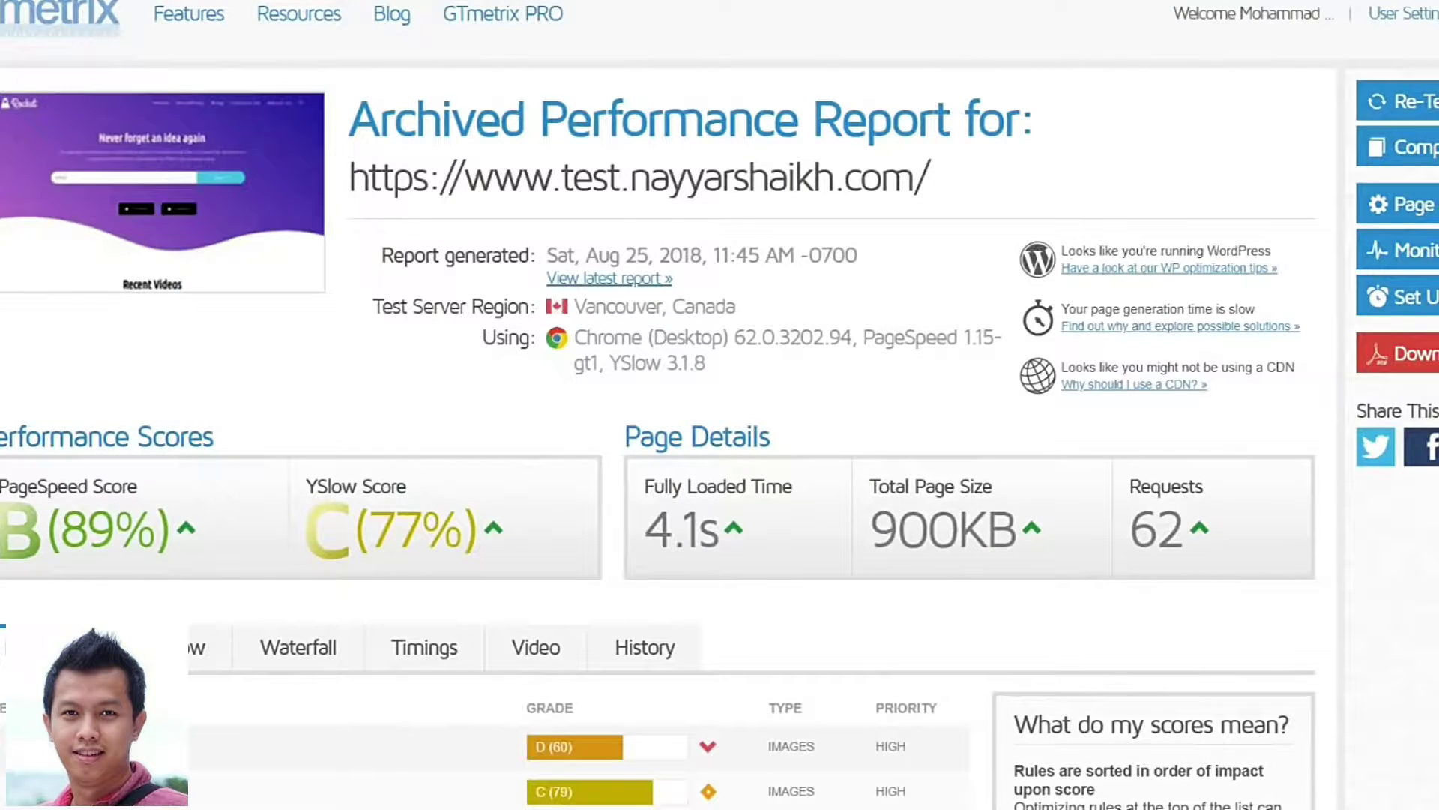
Switch to GTmetrix and examine the archived performance report's PageSpeed and YSlow scores and its recommendations for the test site.
type("g")
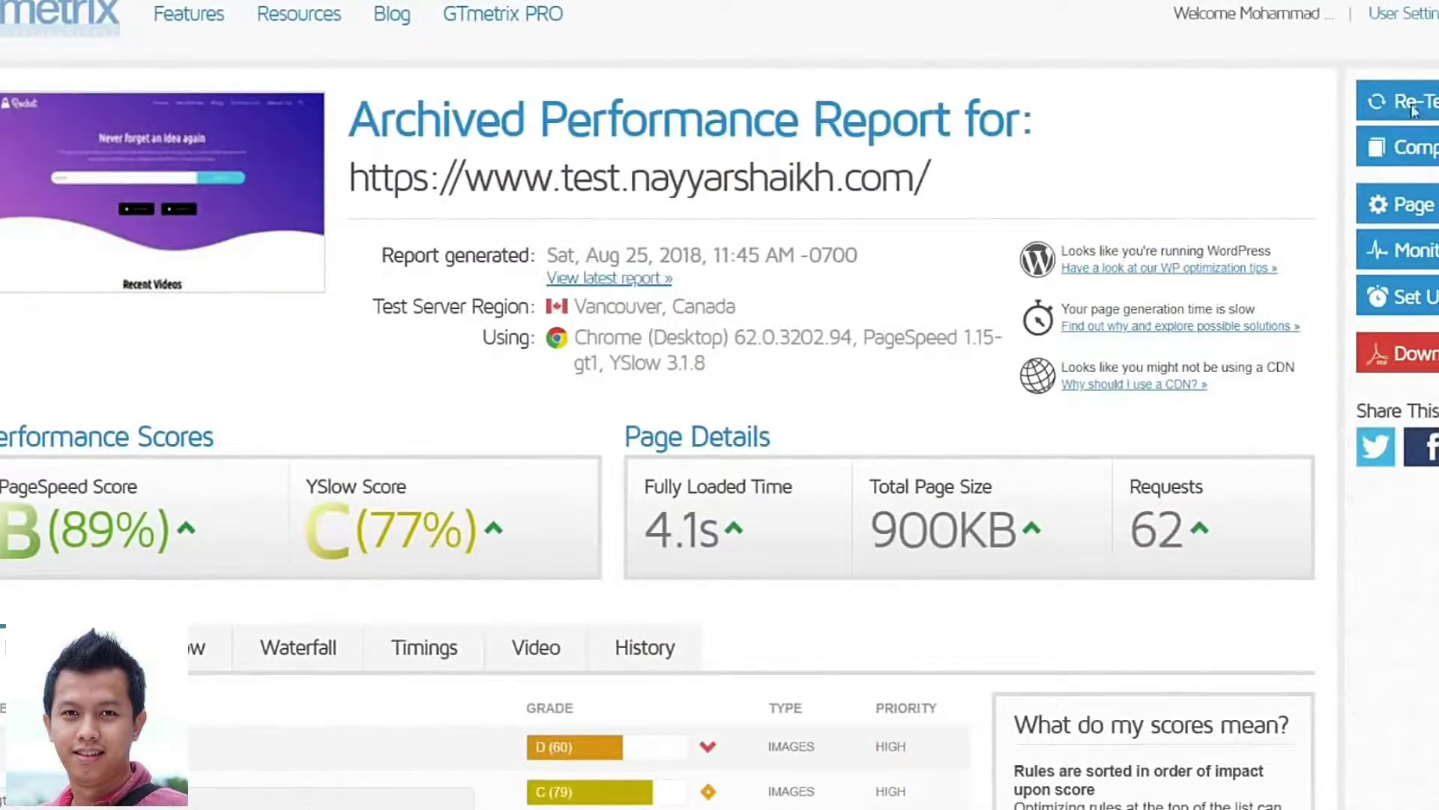
left_click(1414, 111)
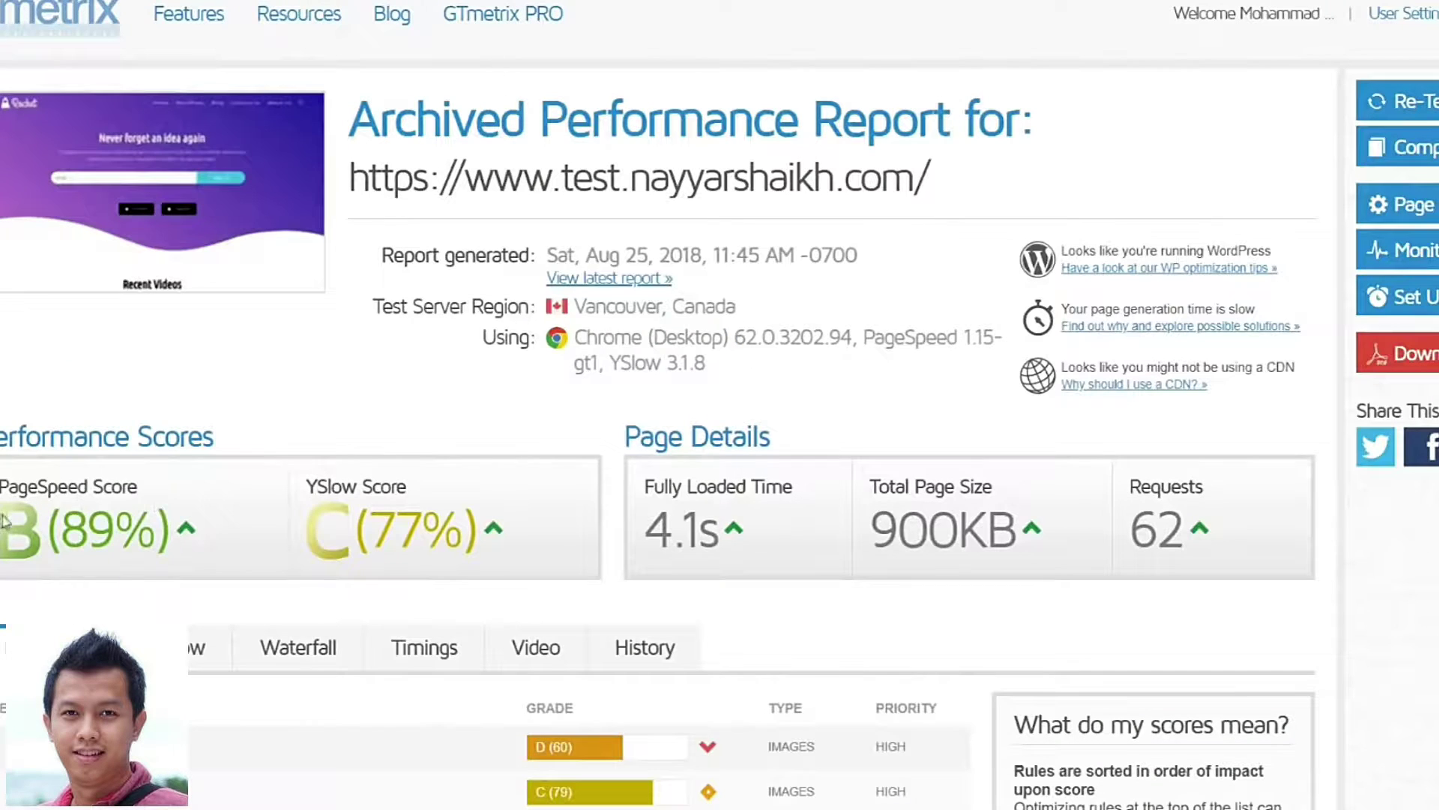
left_click_drag(54, 532, 124, 539)
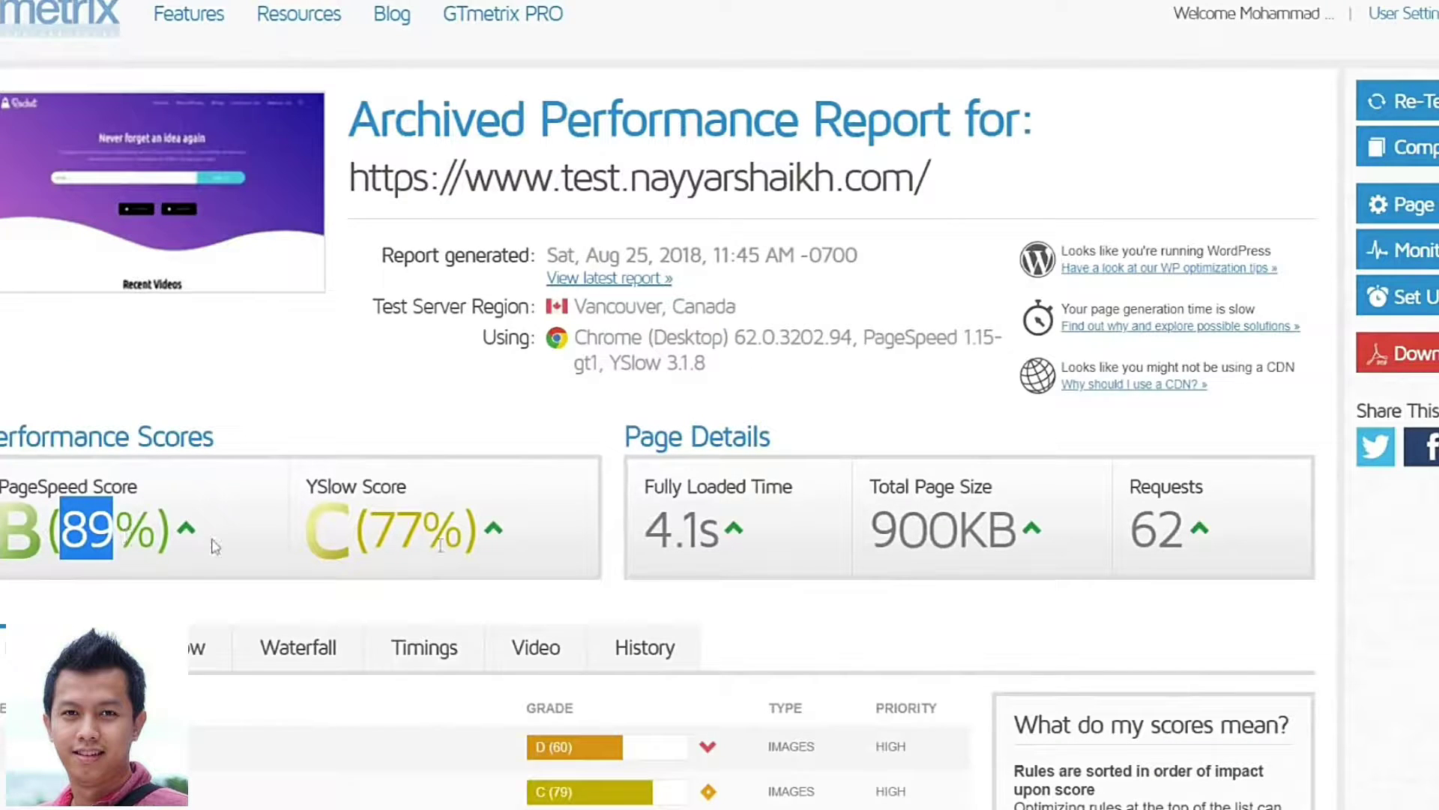
left_click_drag(380, 535, 459, 538)
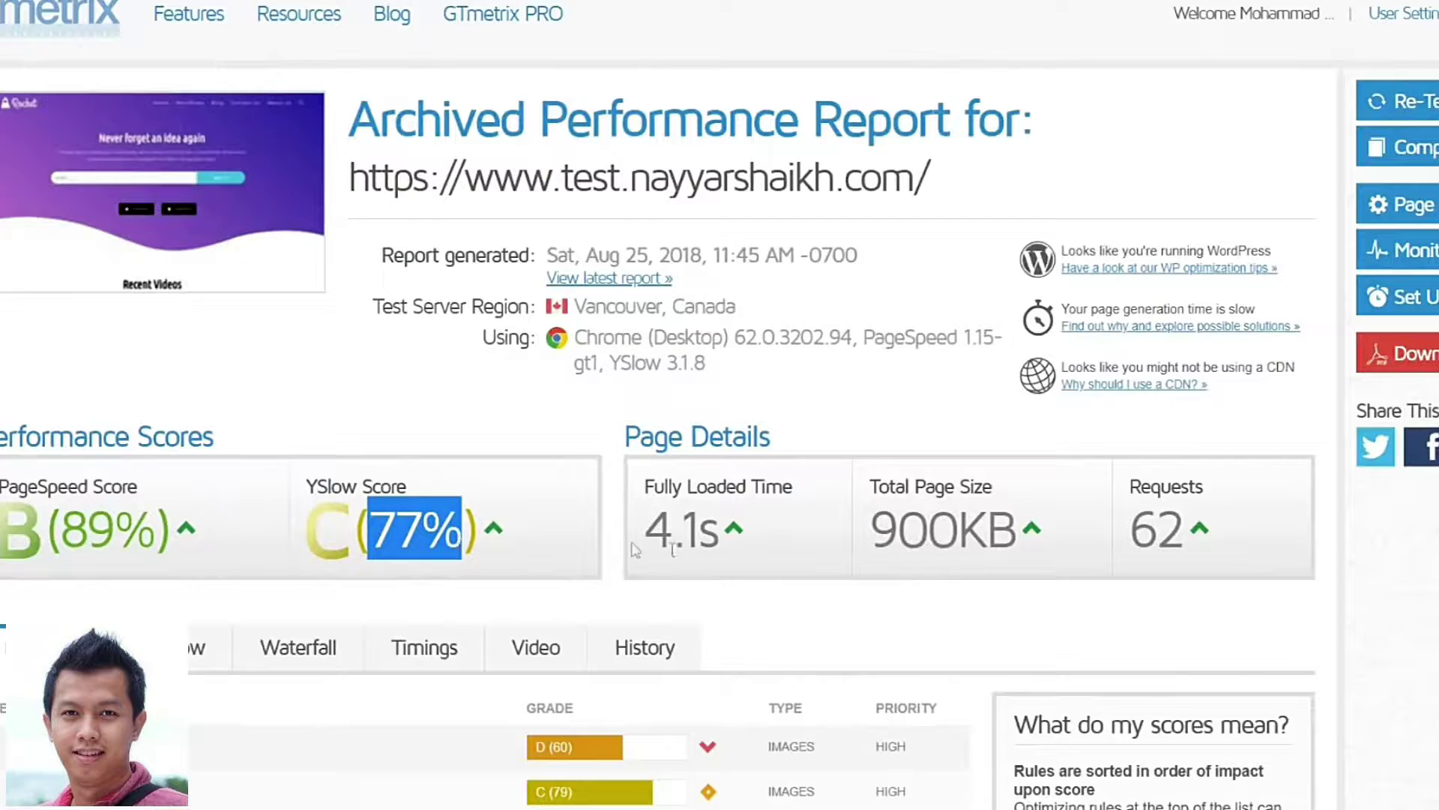
scroll(721, 529, "down", 5)
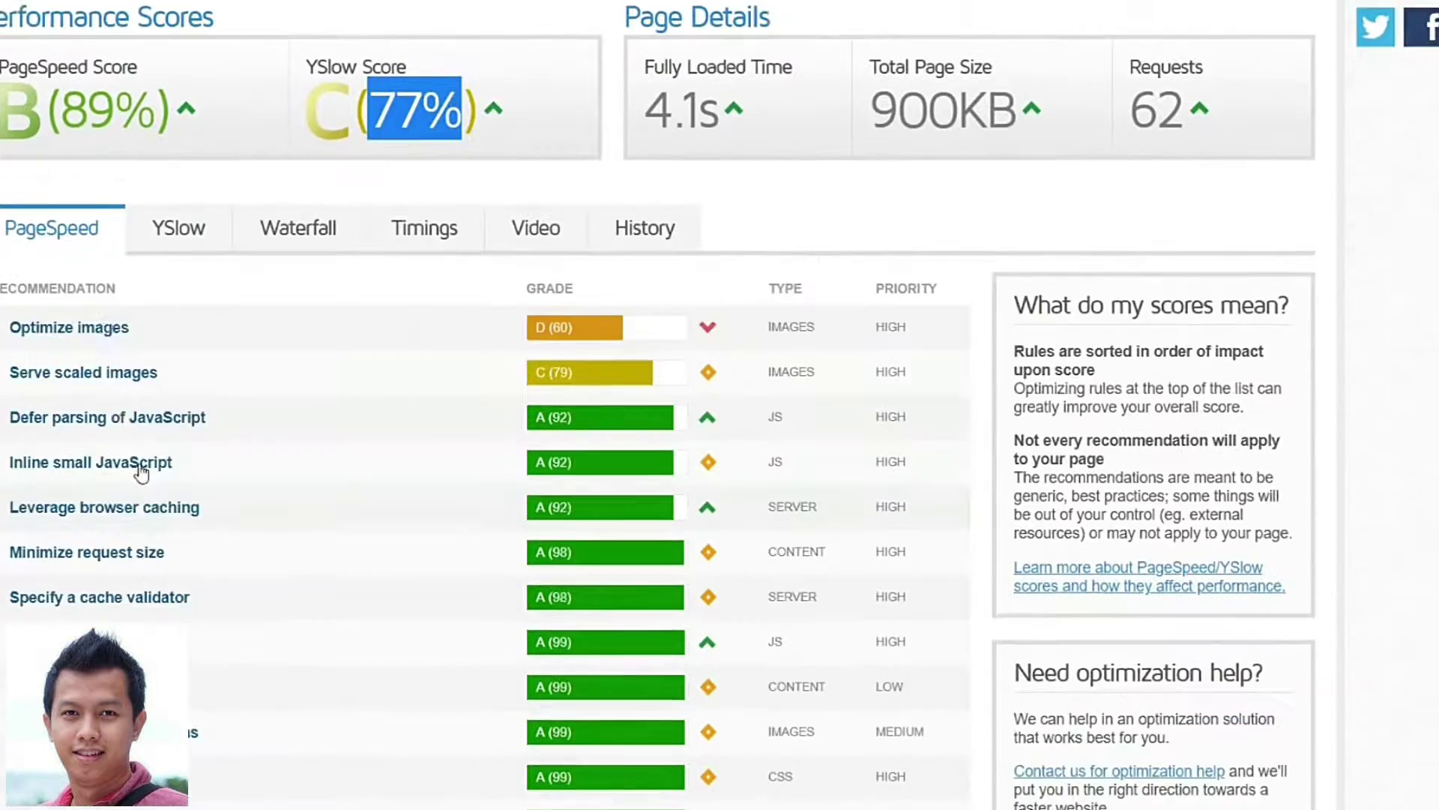
left_click_drag(116, 268, 1, 268)
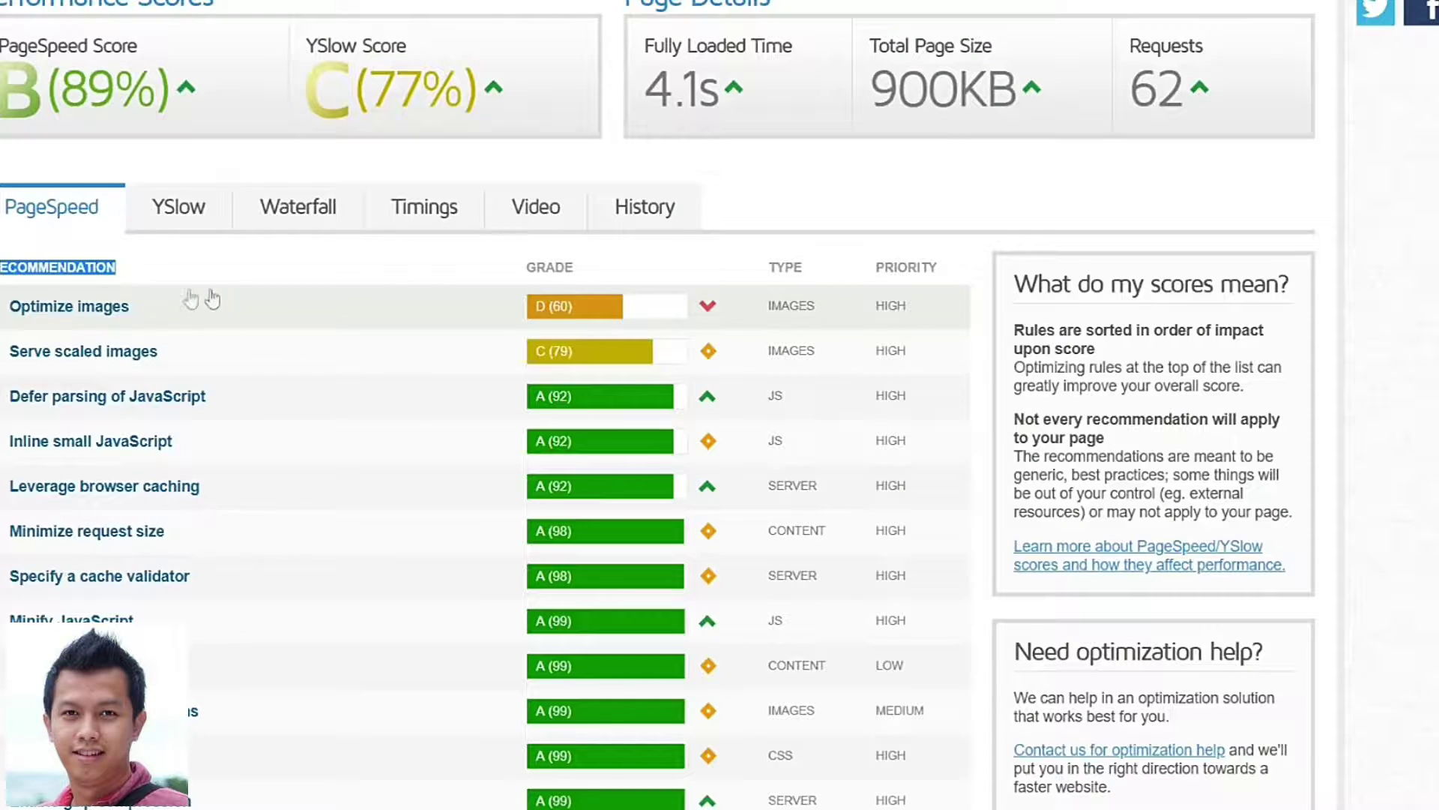
left_click(149, 349)
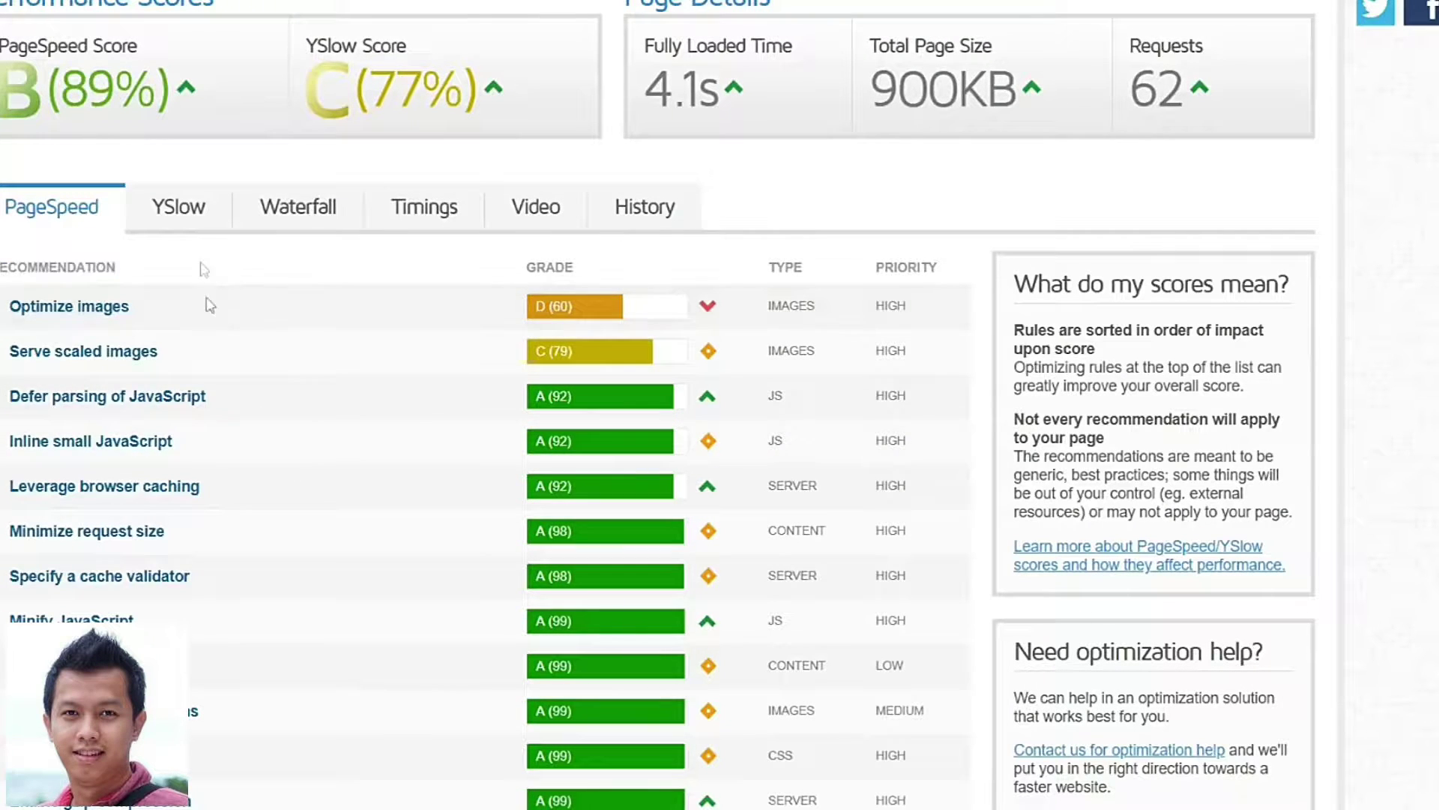
scroll(149, 349, "up", 4)
scroll(149, 350, "up", 1)
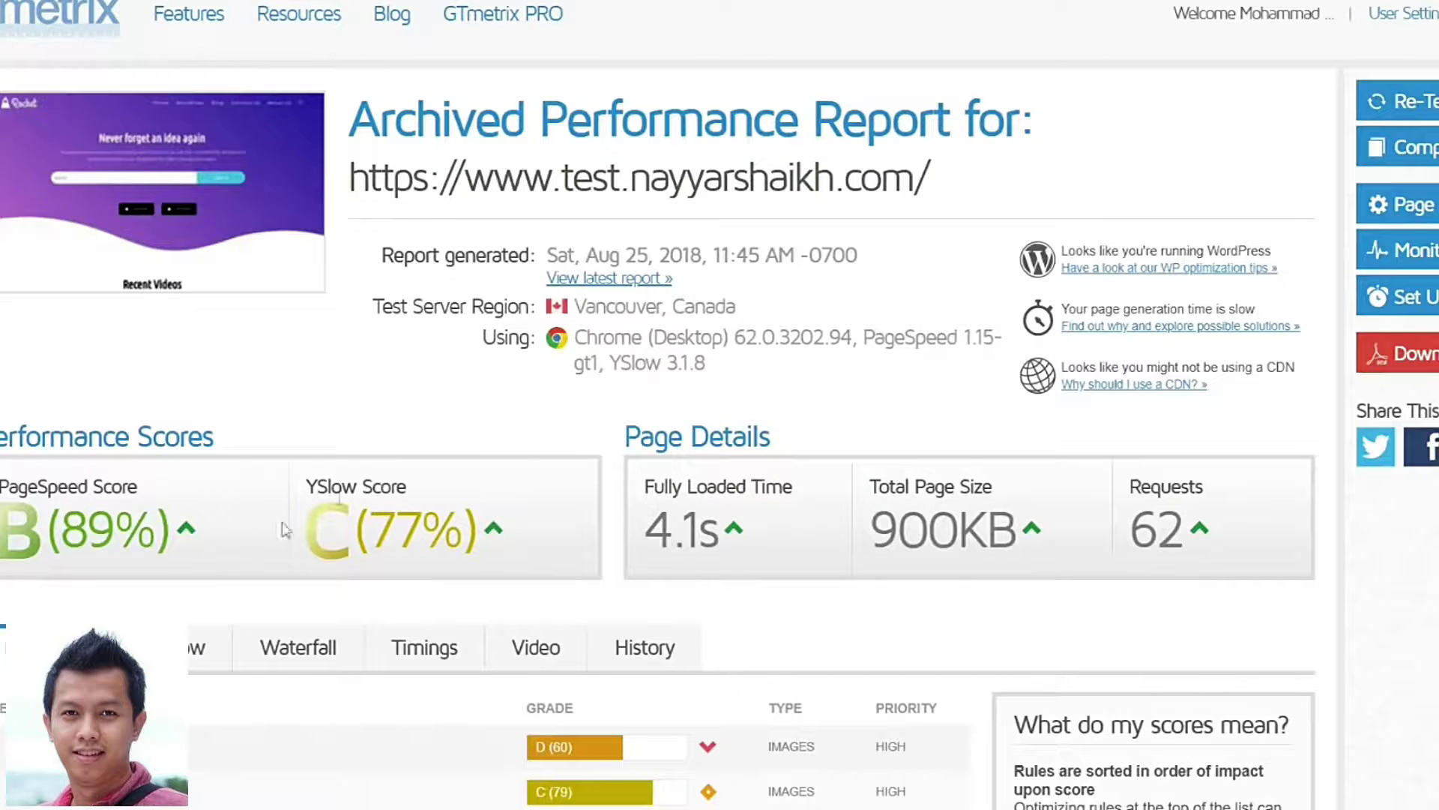
left_click_drag(932, 194, 367, 183)
left_click(367, 184)
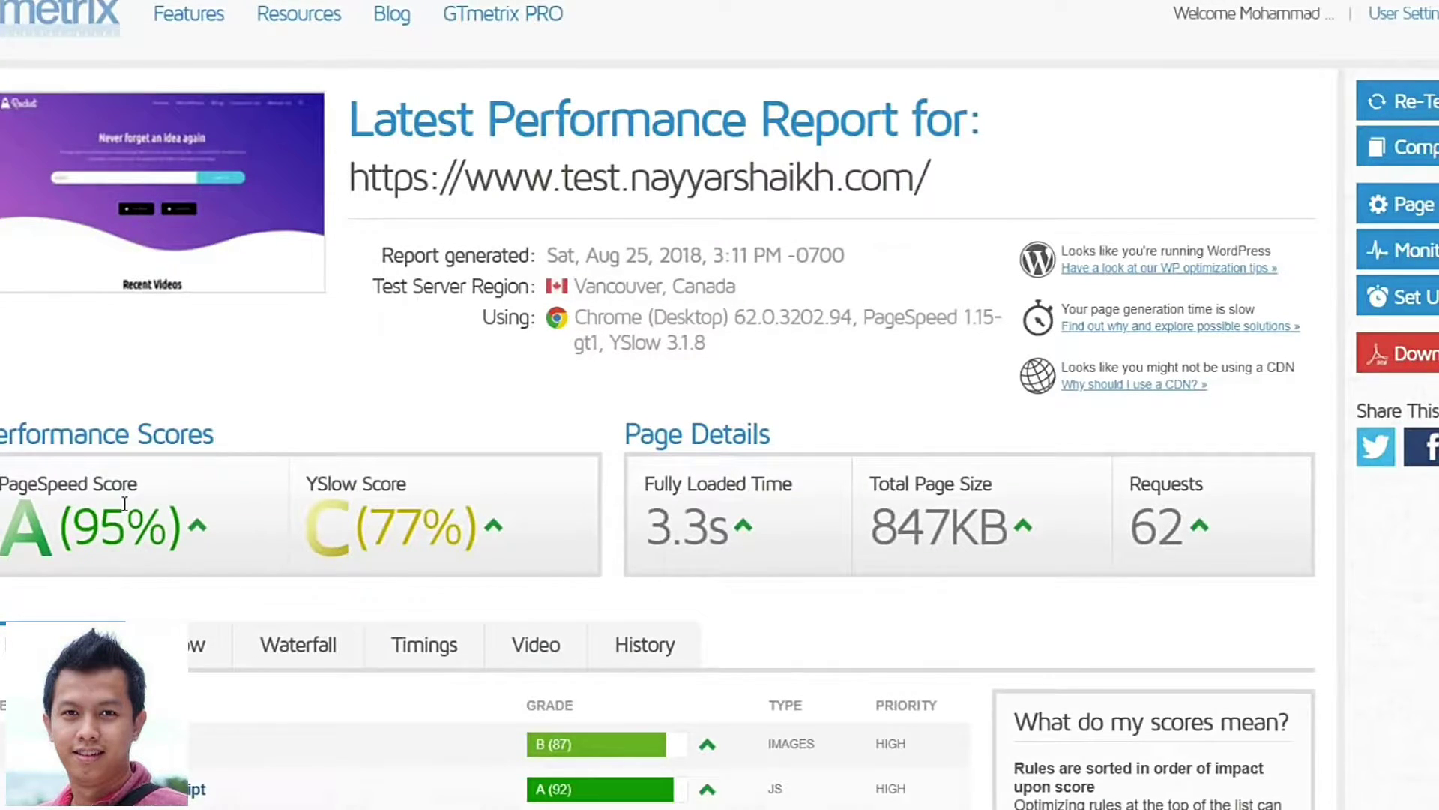
Examine the latest performance report's scores, page details and full list of PageSpeed recommendations, including the image optimization grade.
scroll(125, 504, "down", 1)
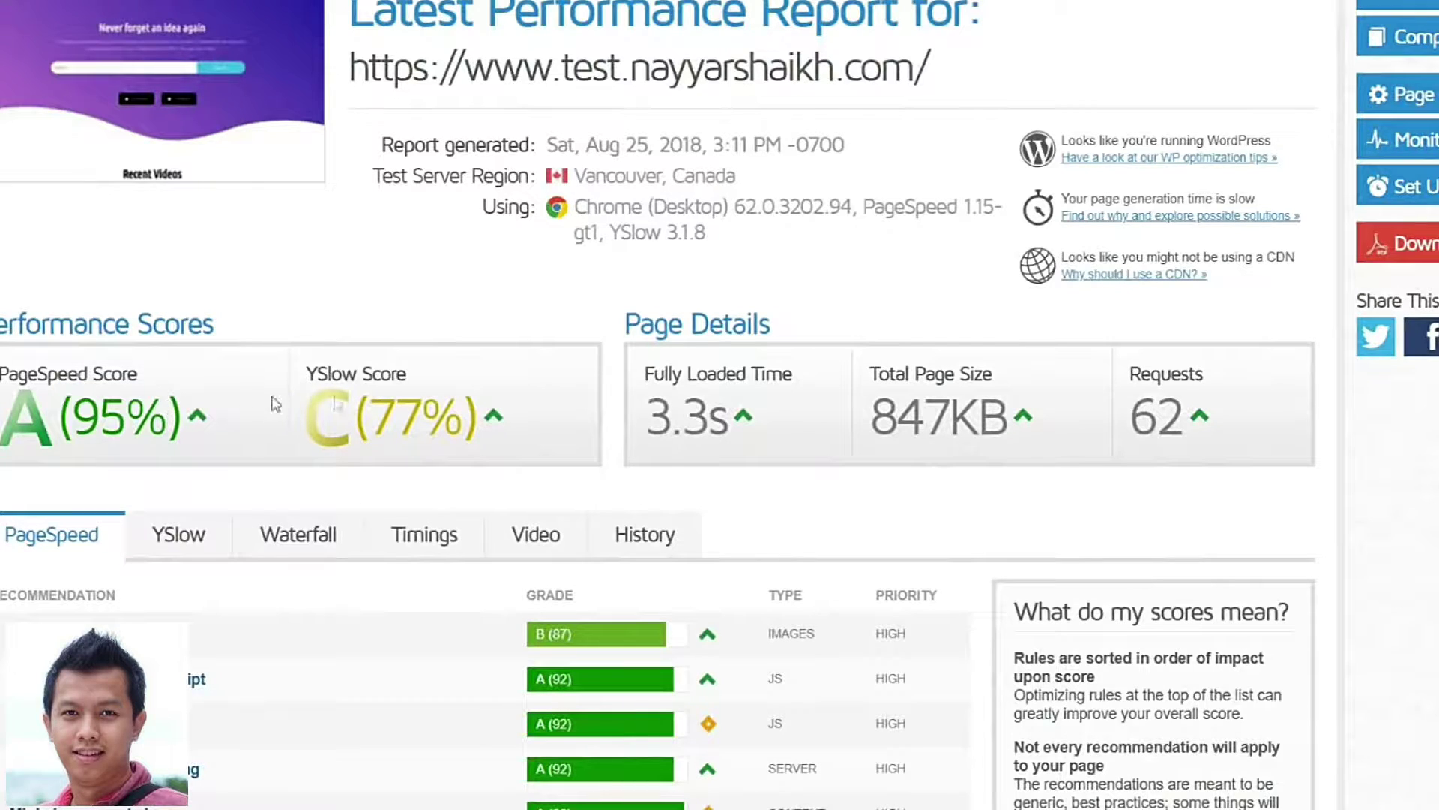
scroll(151, 421, "down", 1)
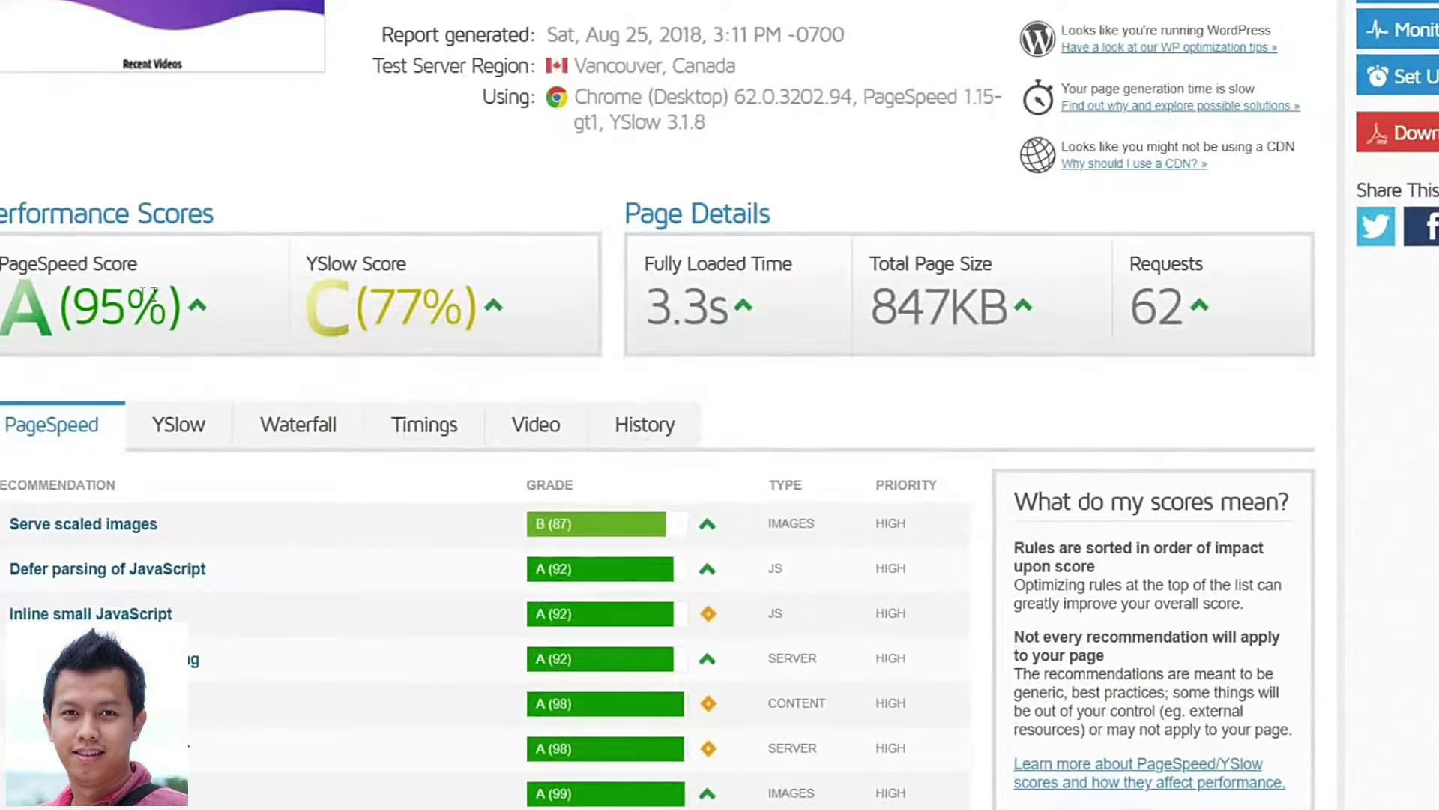
scroll(373, 417, "down", 2)
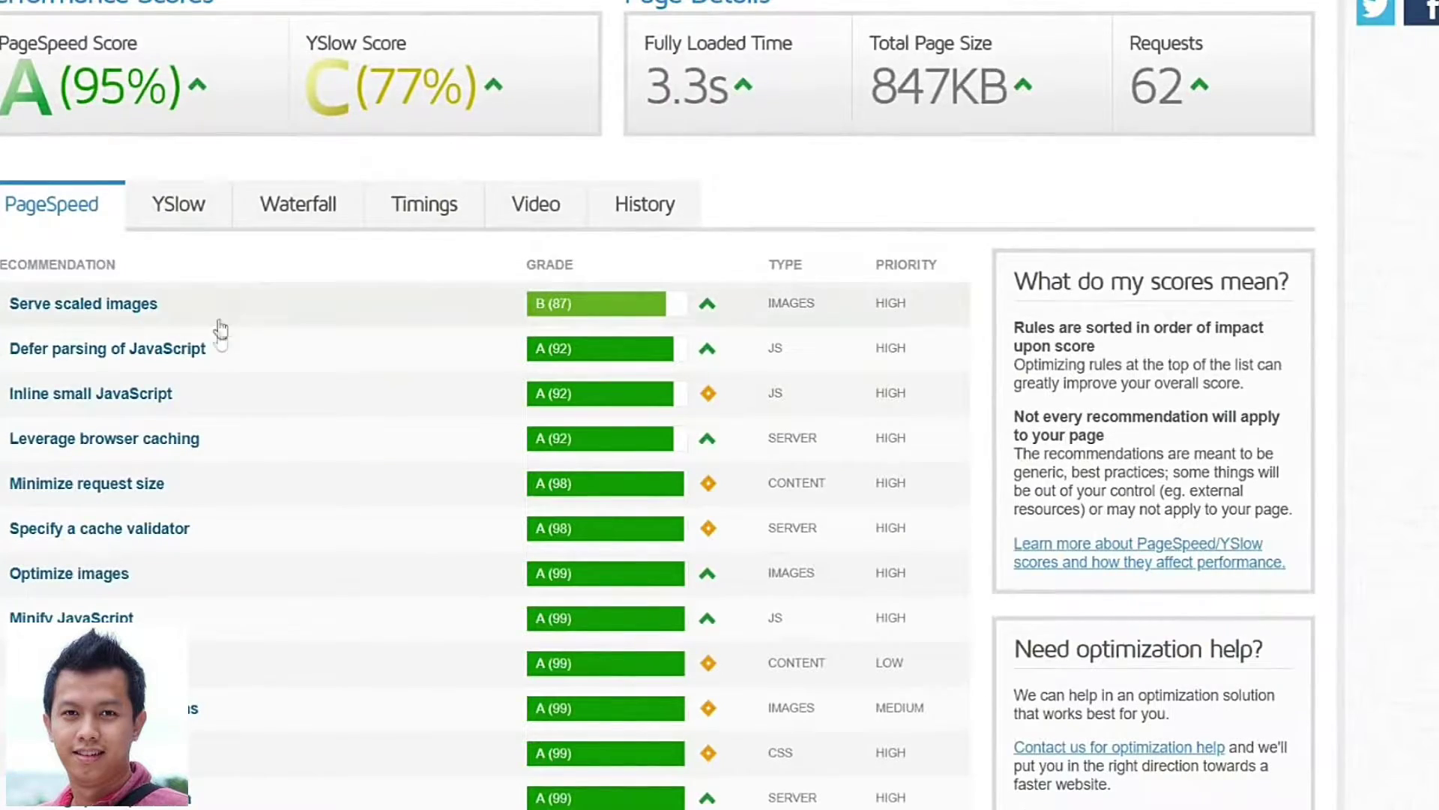
scroll(218, 328, "down", 3)
scroll(246, 464, "down", 5)
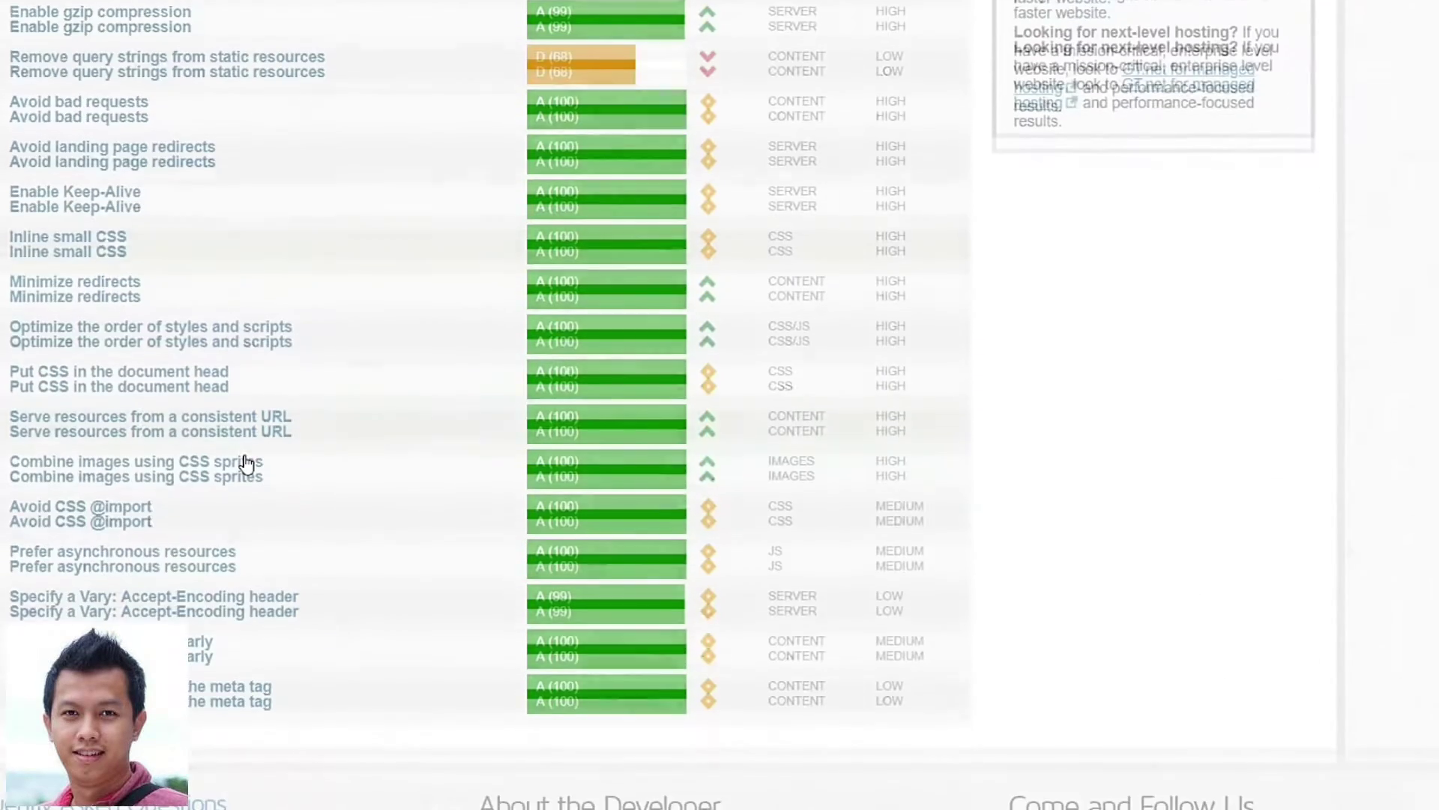
scroll(202, 571, "up", 2)
scroll(203, 571, "up", 10)
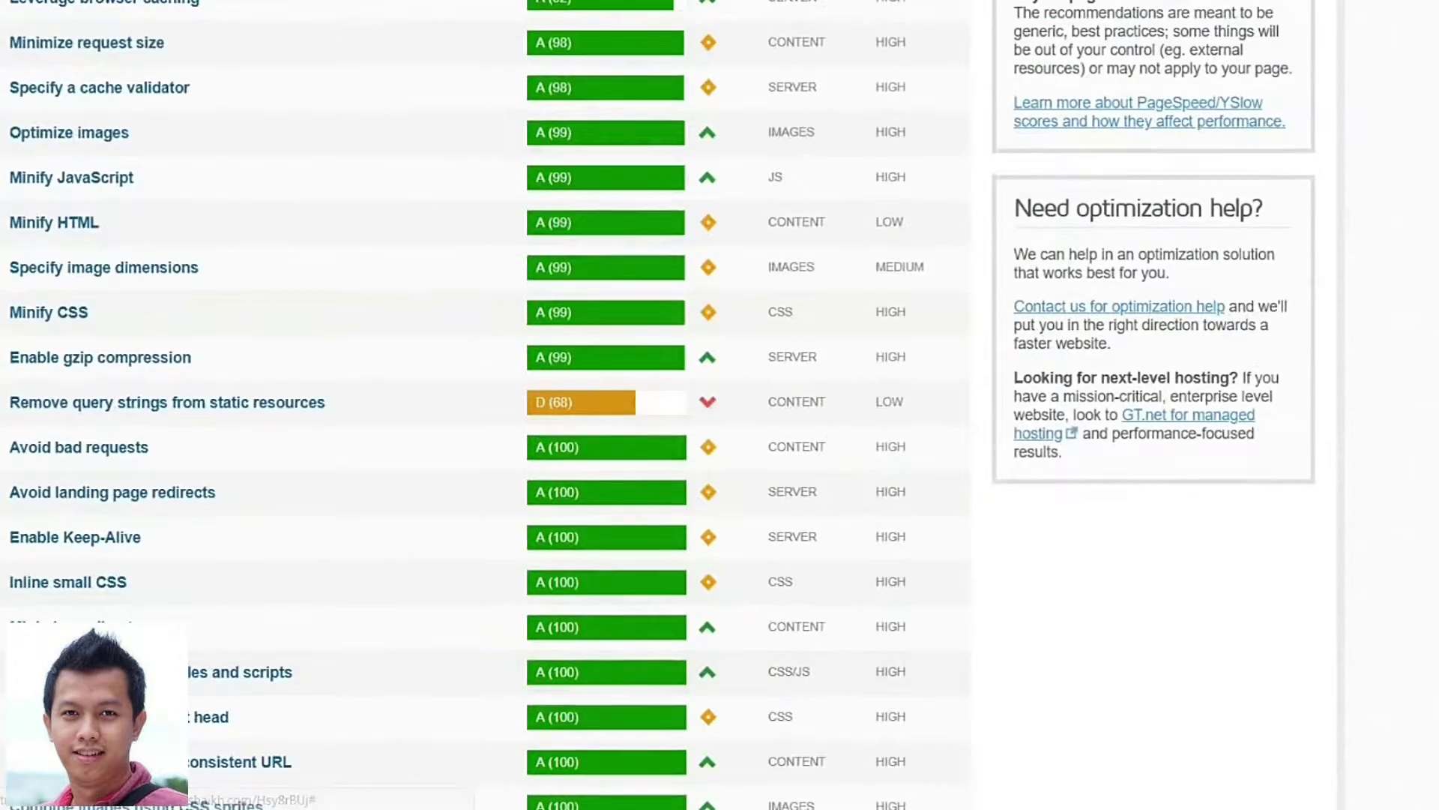
scroll(190, 219, "down", 15)
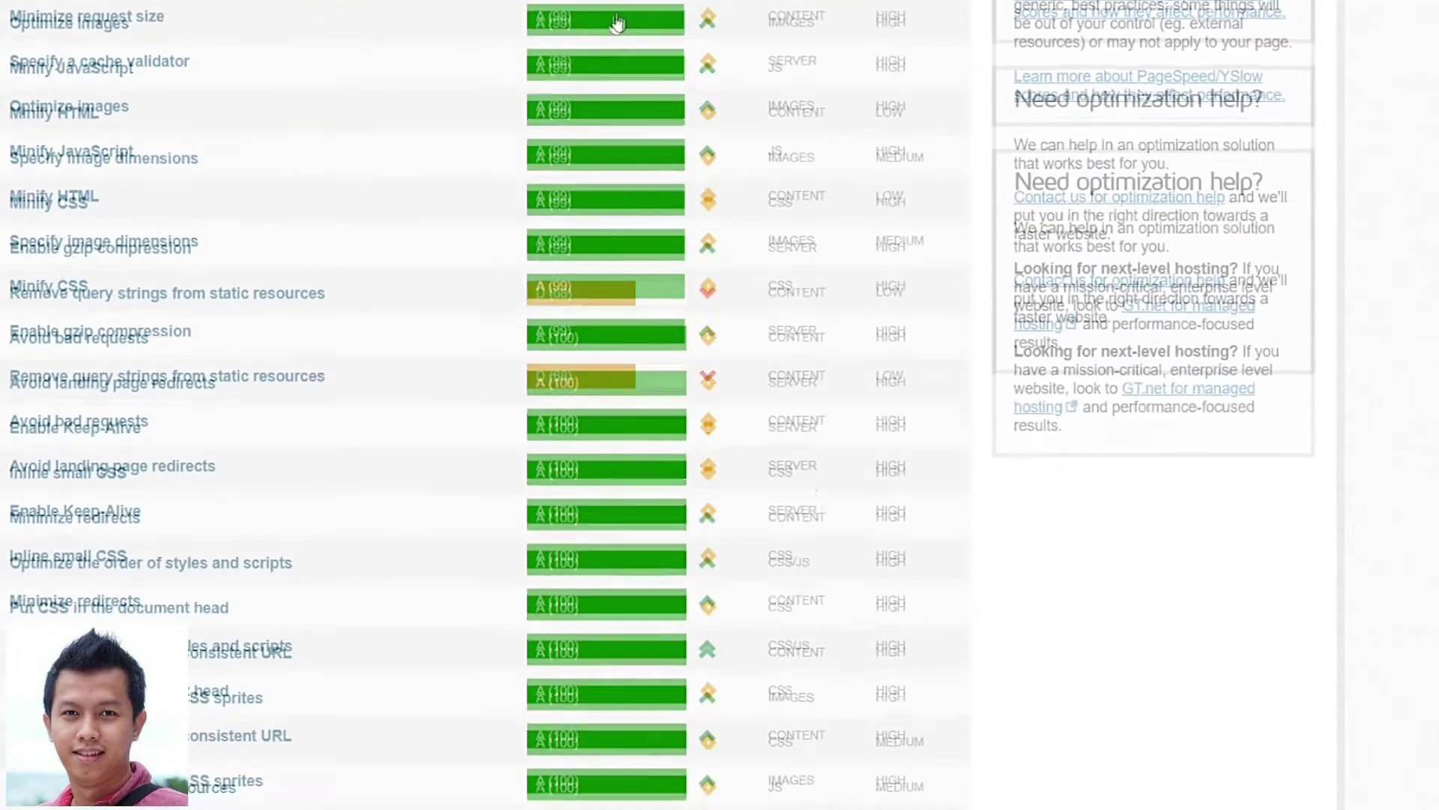
scroll(93, 529, "down", 3)
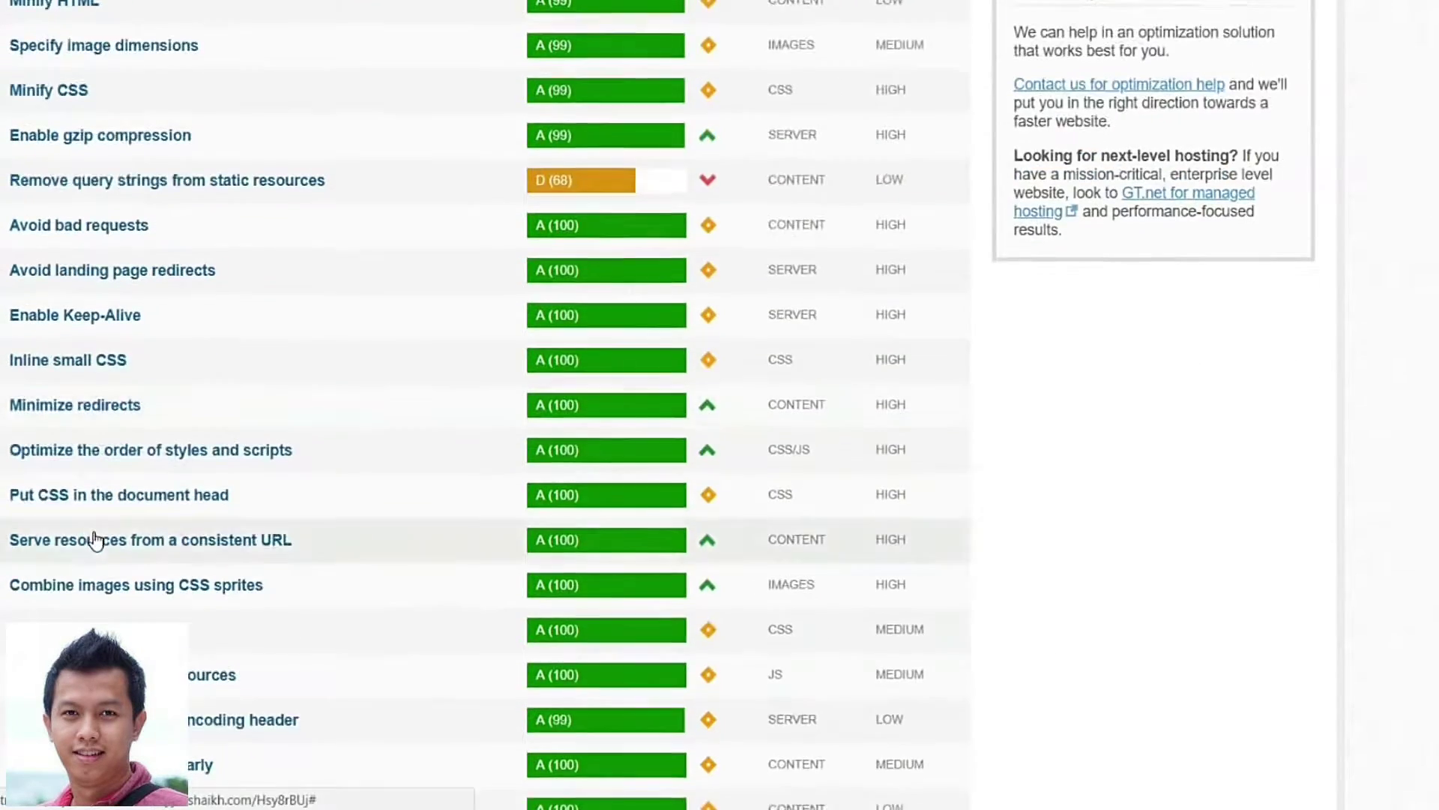
scroll(120, 608, "up", 5)
scroll(113, 525, "up", 3)
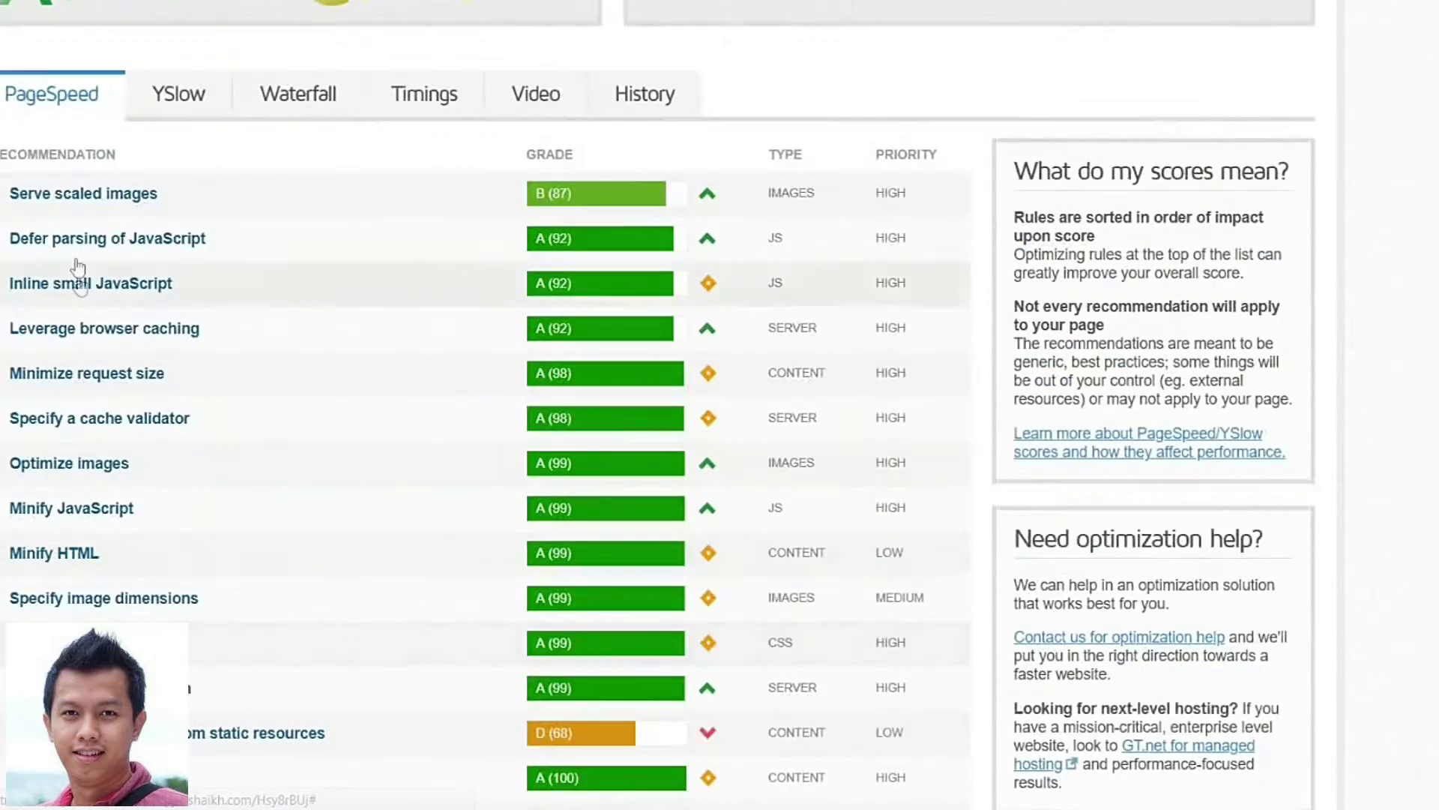
scroll(80, 280, "down", 1)
scroll(81, 258, "down", 1)
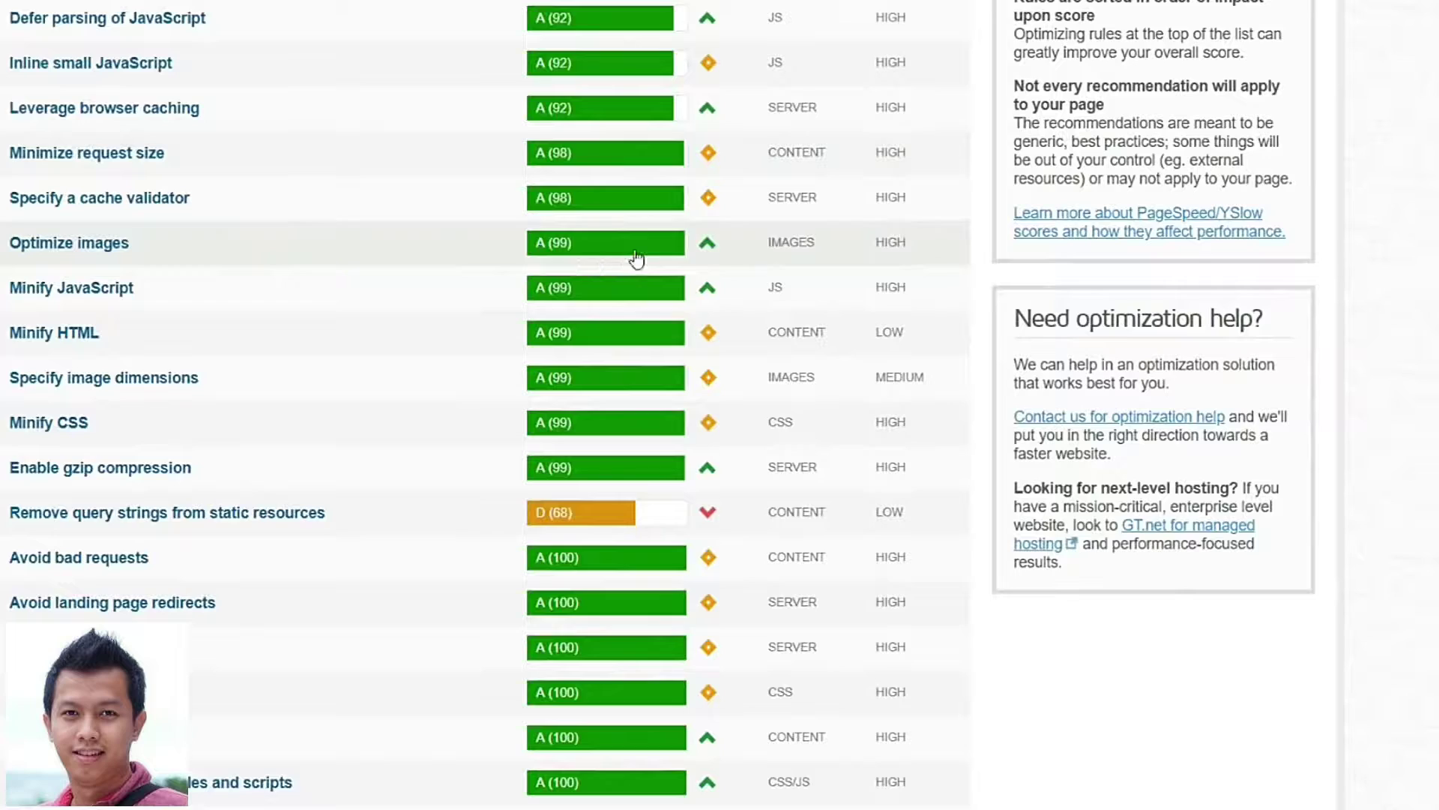
scroll(592, 271, "up", 5)
scroll(593, 272, "up", 2)
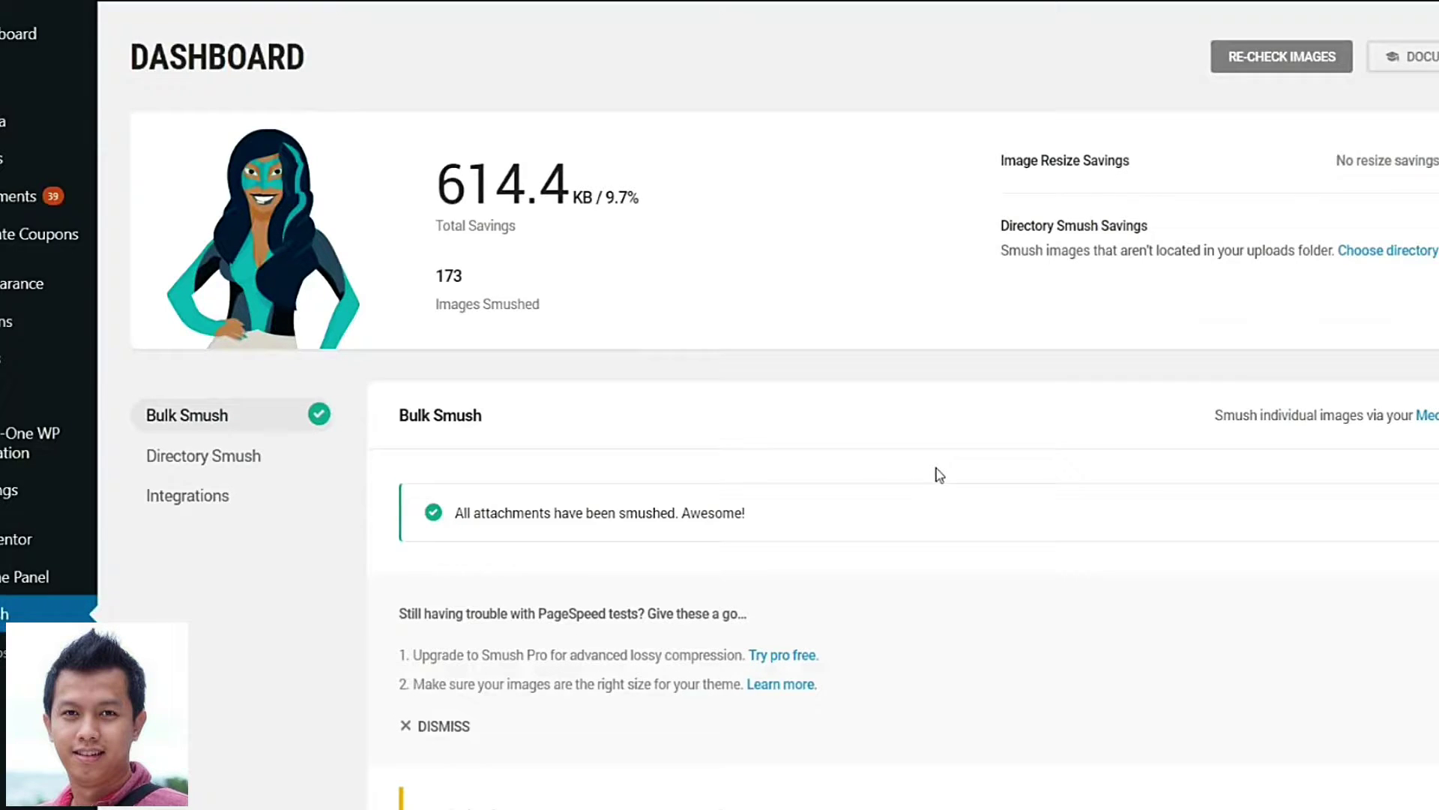
Open the How to Make a Website image's details in the media library and check its Smush size reduction.
scroll(935, 479, "down", 3)
scroll(1290, 479, "up", 3)
mouse_move(28, 126)
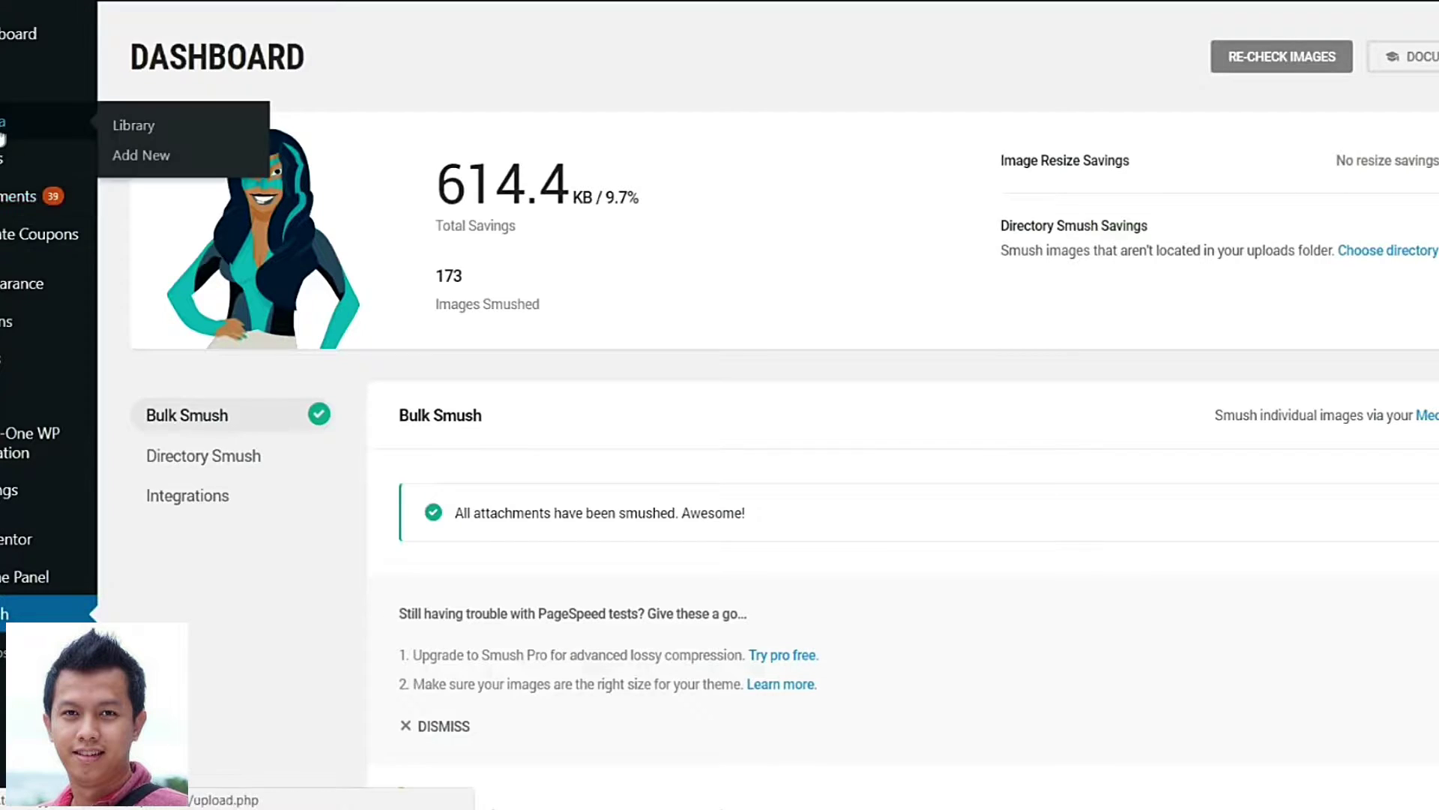
left_click(30, 125)
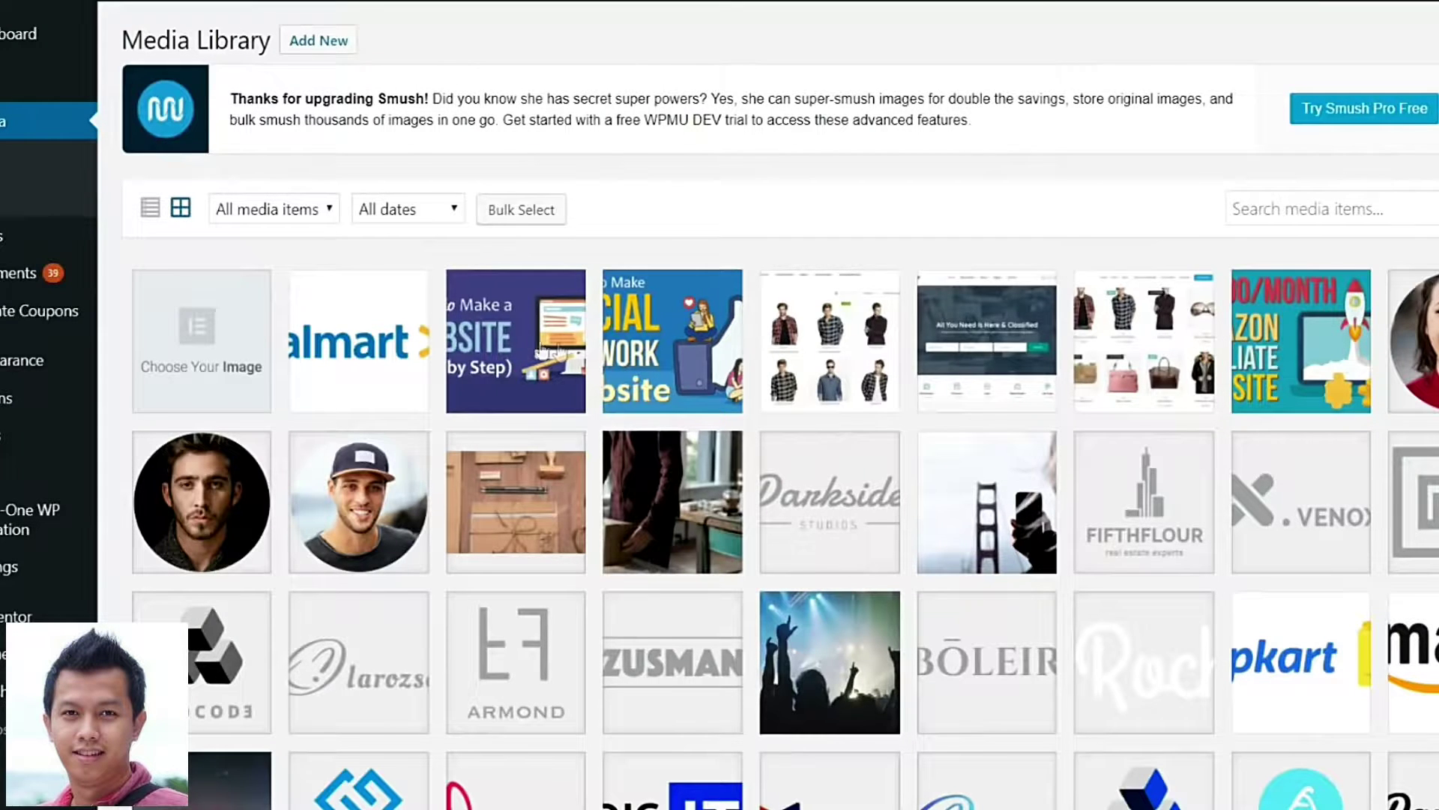
left_click(532, 327)
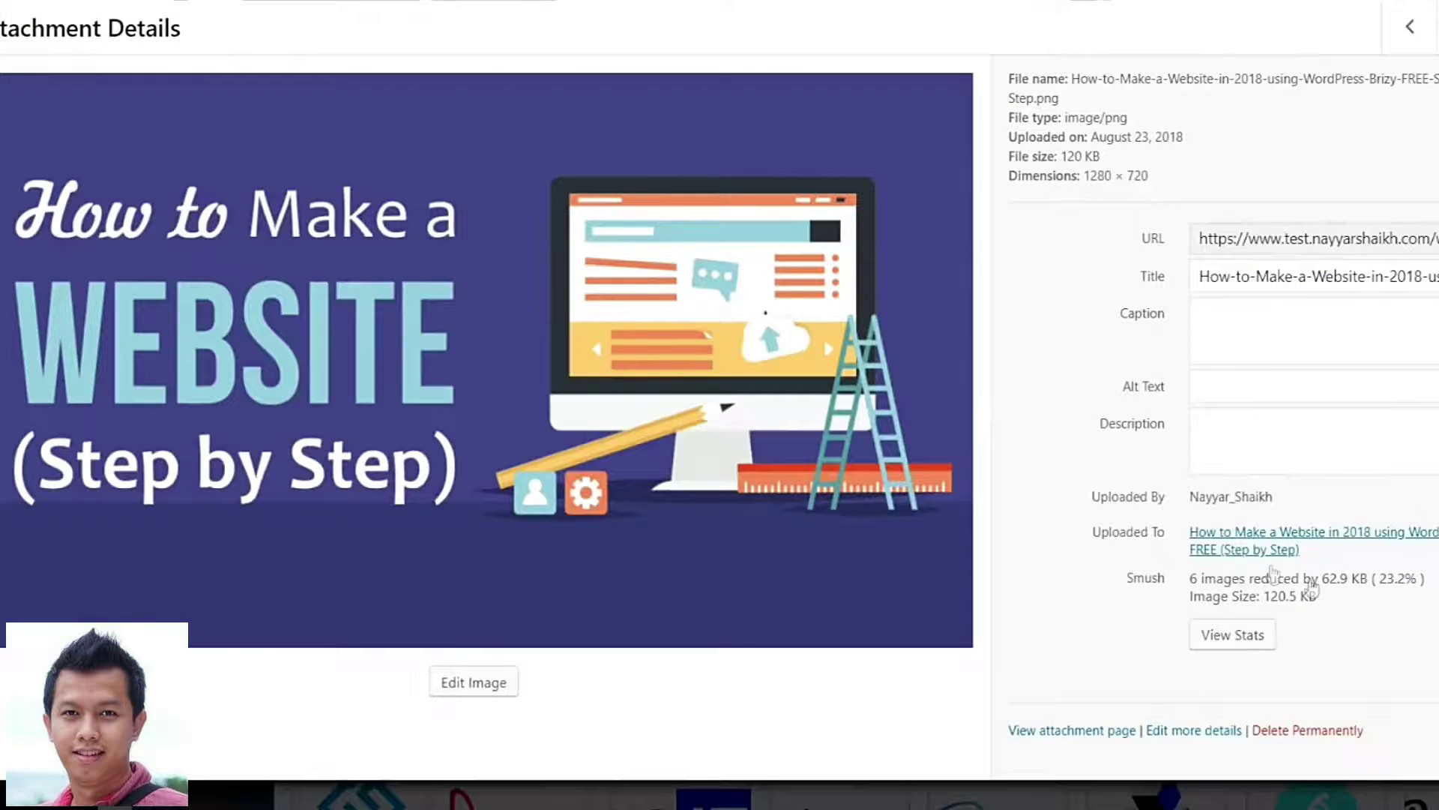
left_click_drag(1176, 582, 1126, 578)
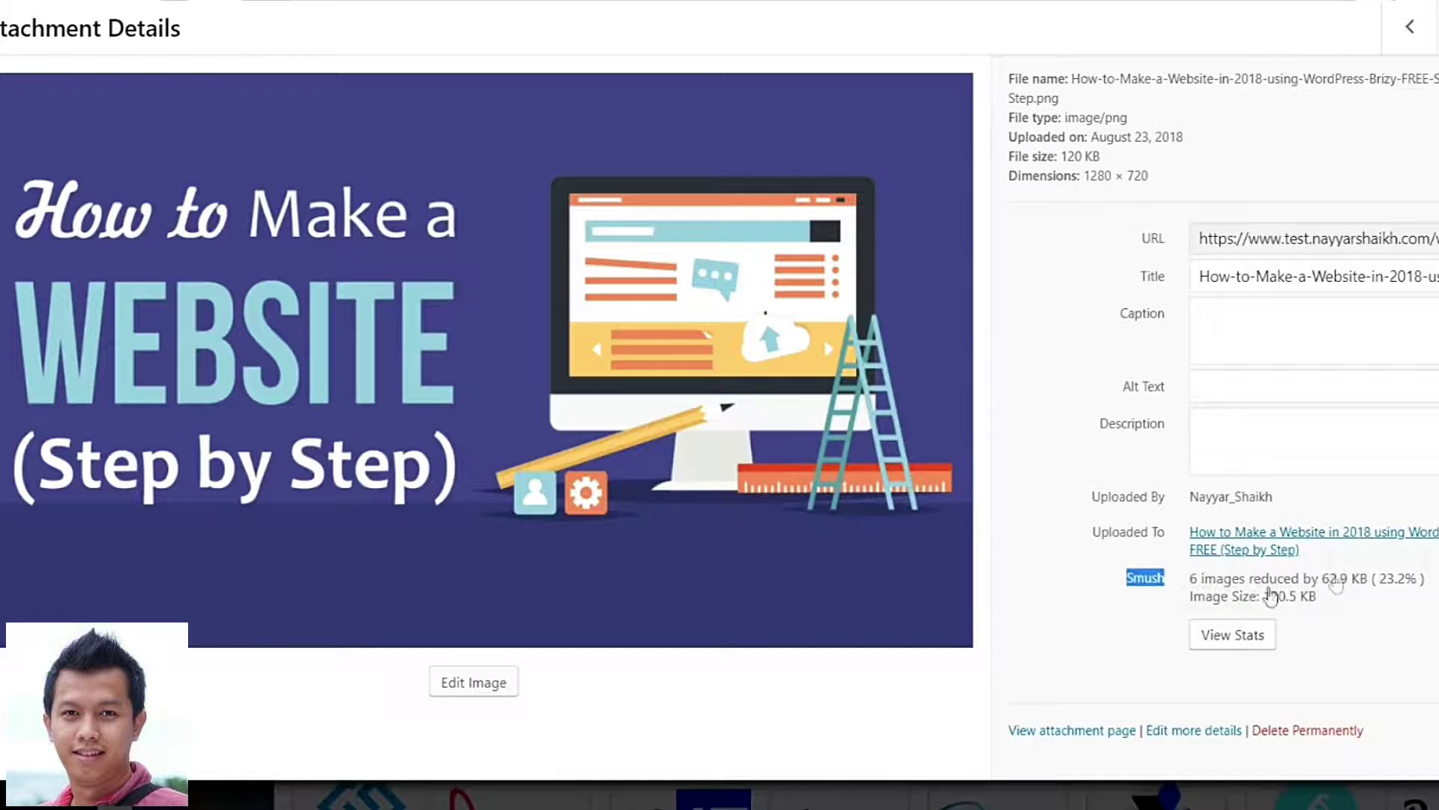
left_click_drag(1192, 579, 1312, 582)
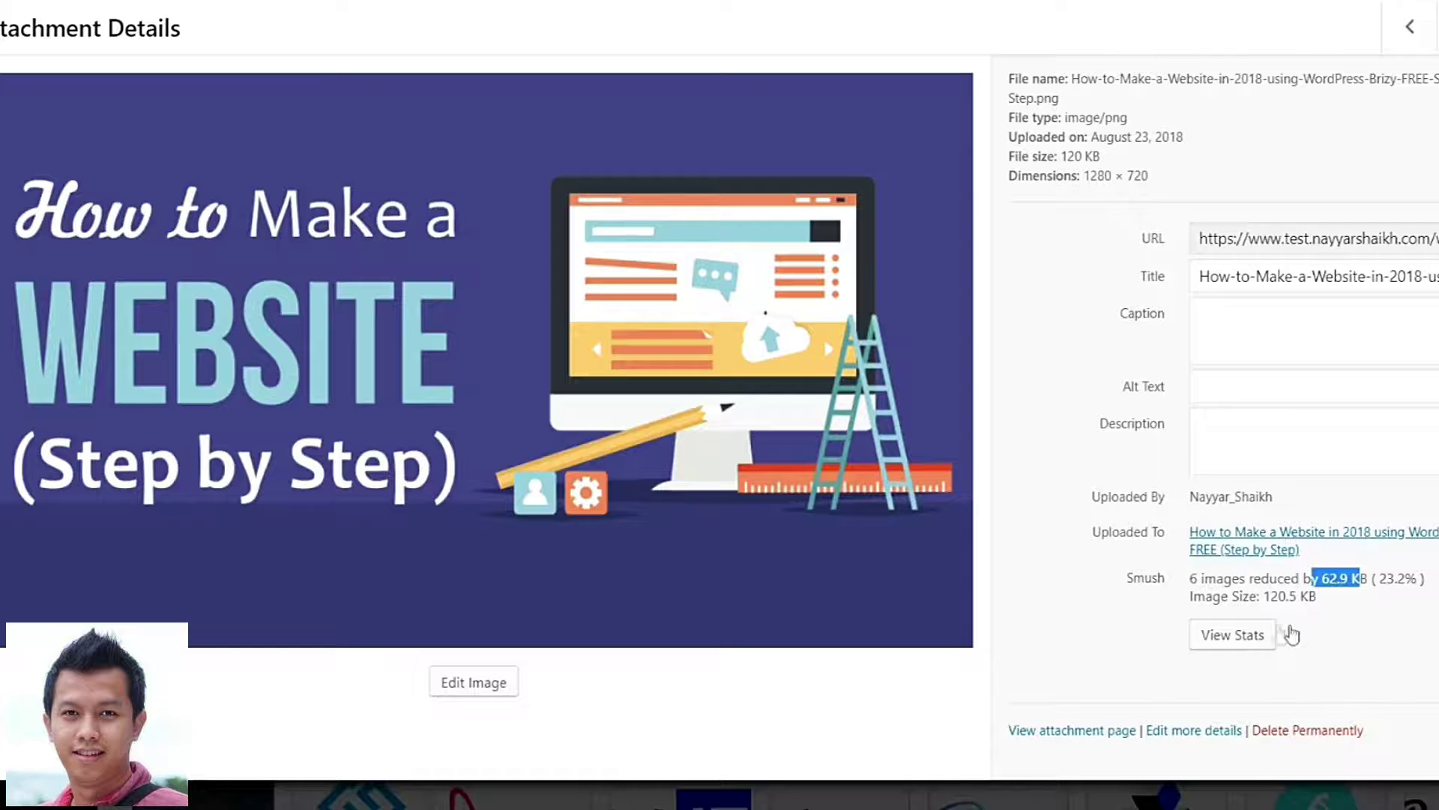
View the image's Smush stats, examine the savings for each image size, and close the attachment details.
left_click(1270, 635)
scroll(1363, 624, "down", 5)
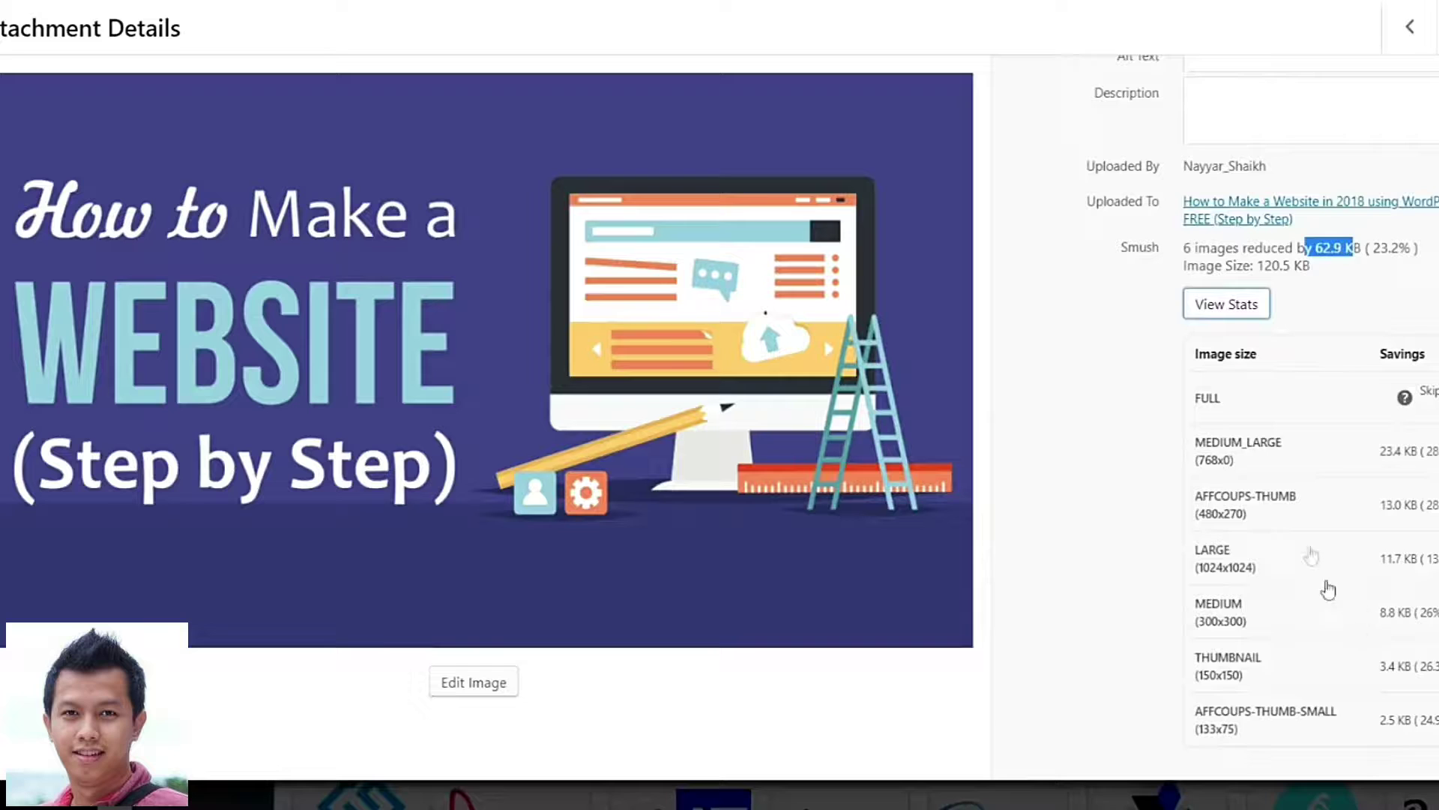
left_click_drag(1237, 371, 1263, 607)
left_click(836, 569)
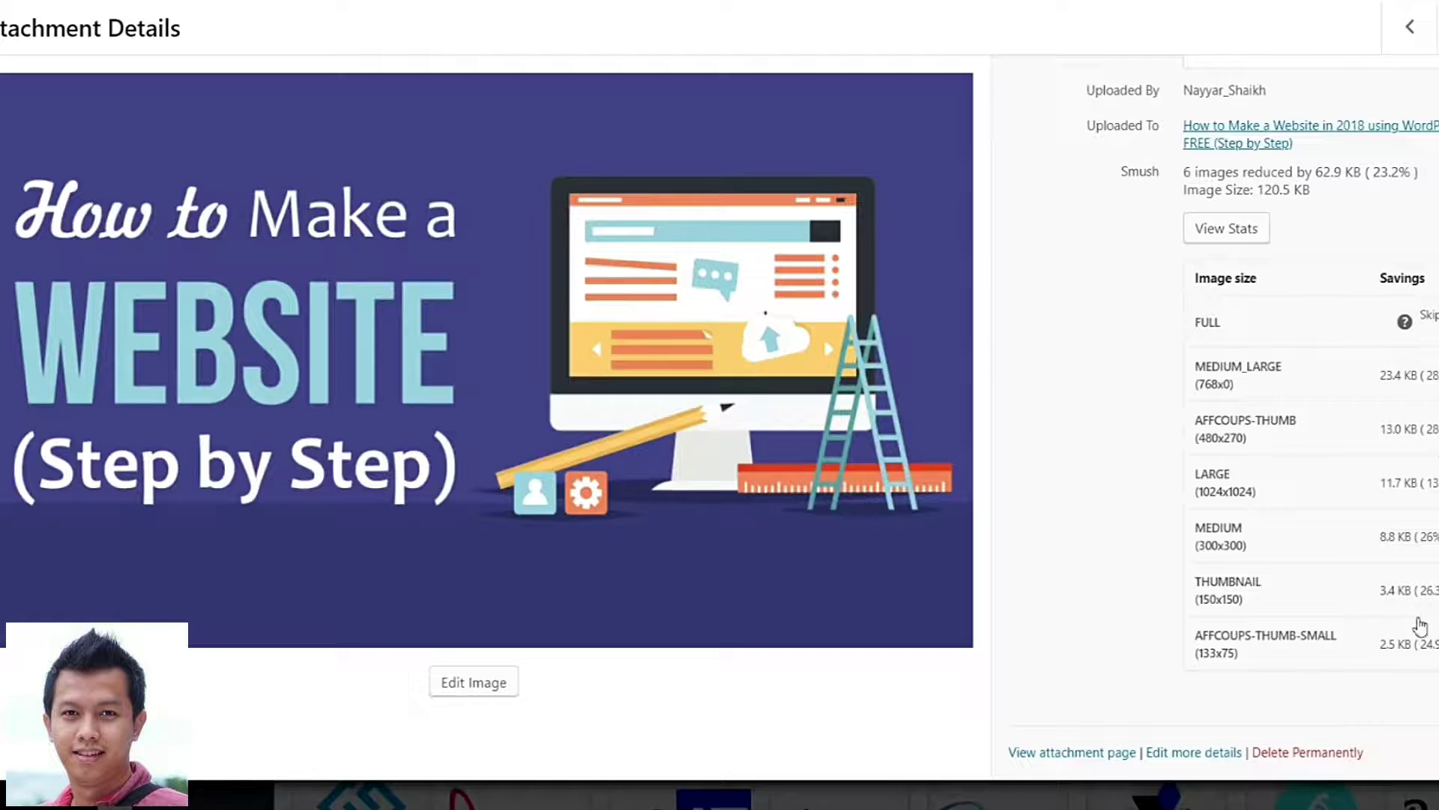
scroll(1414, 629, "up", 5)
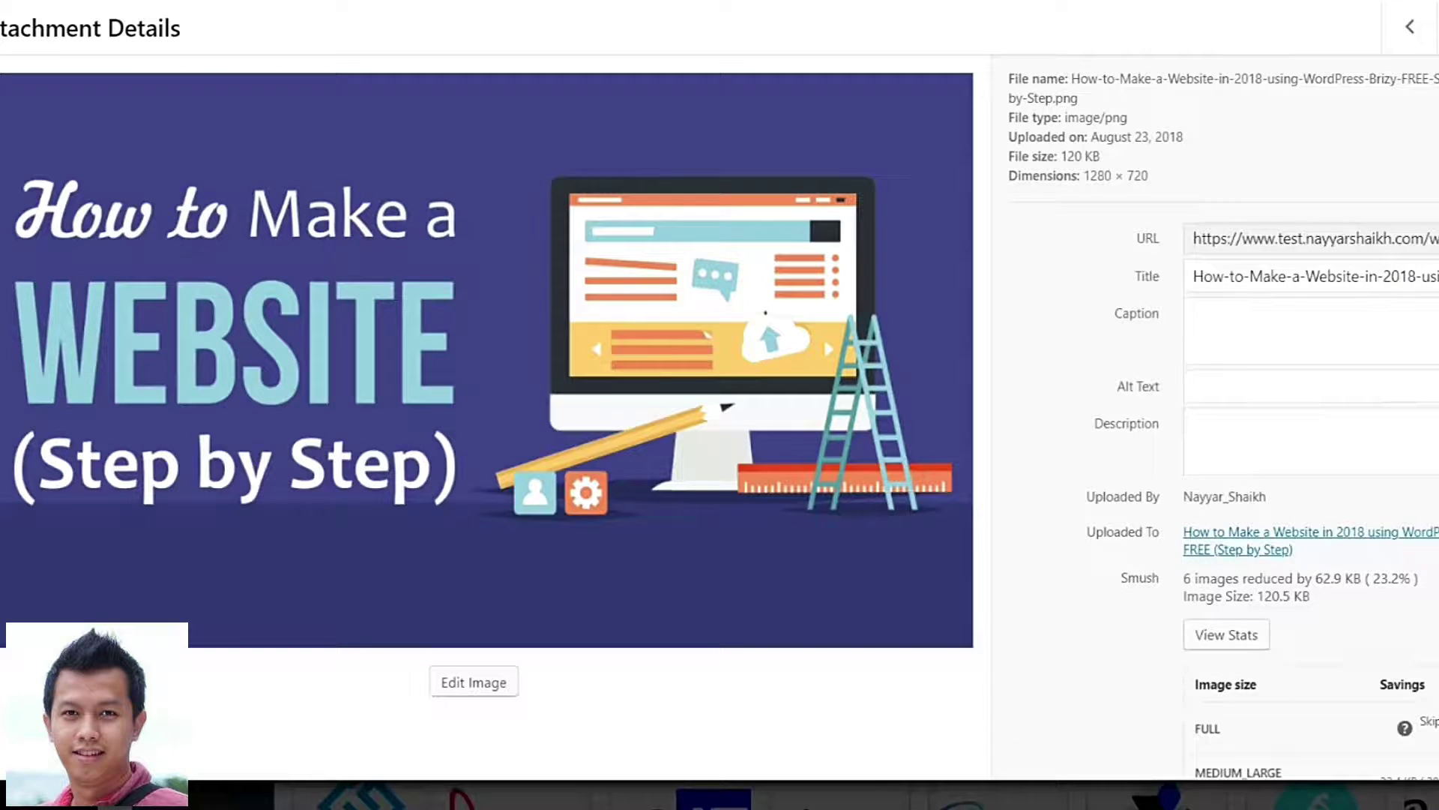
key("Escape")
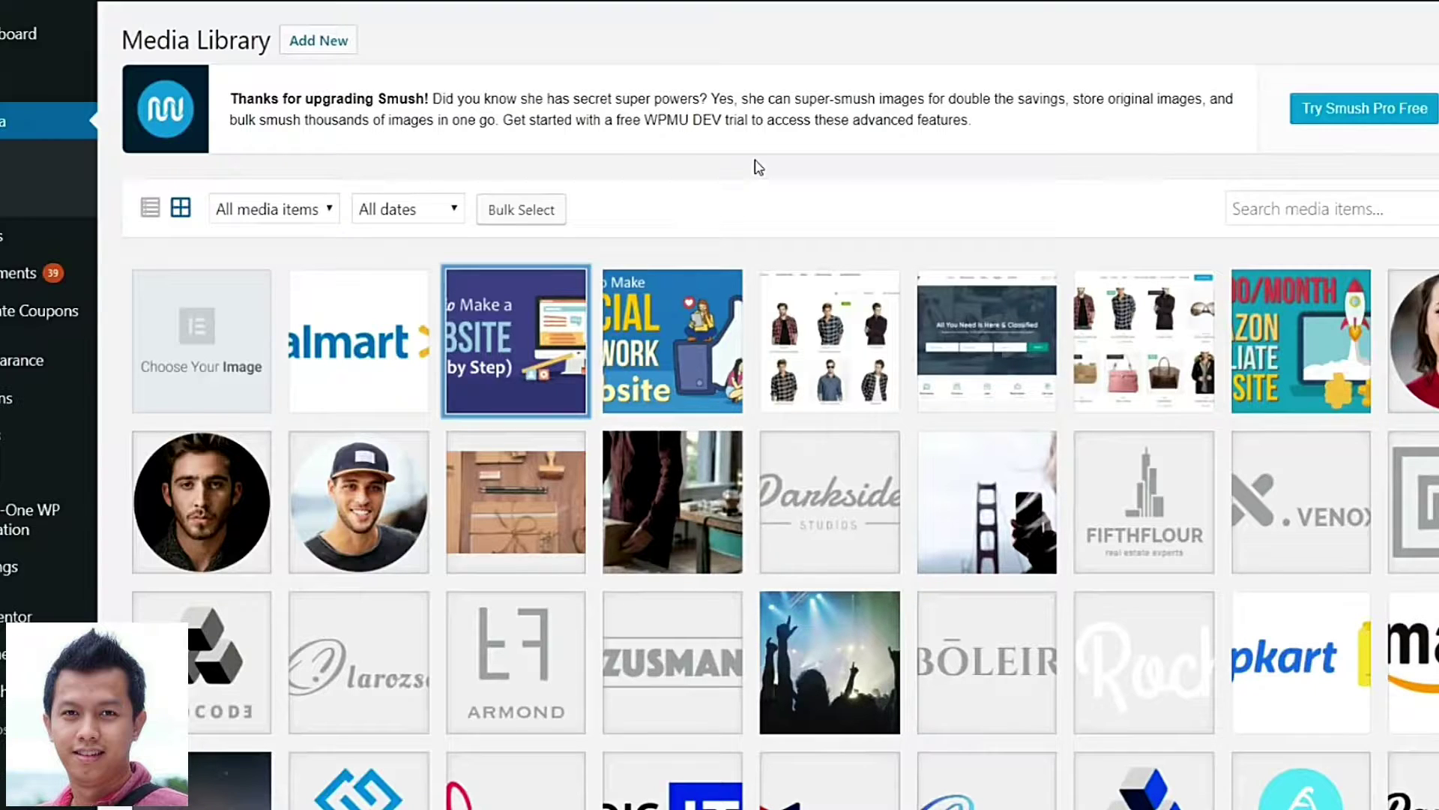
Search the plugins for "ewww" on the Add Plugins page and activate EWWW Image Optimizer.
mouse_move(15, 398)
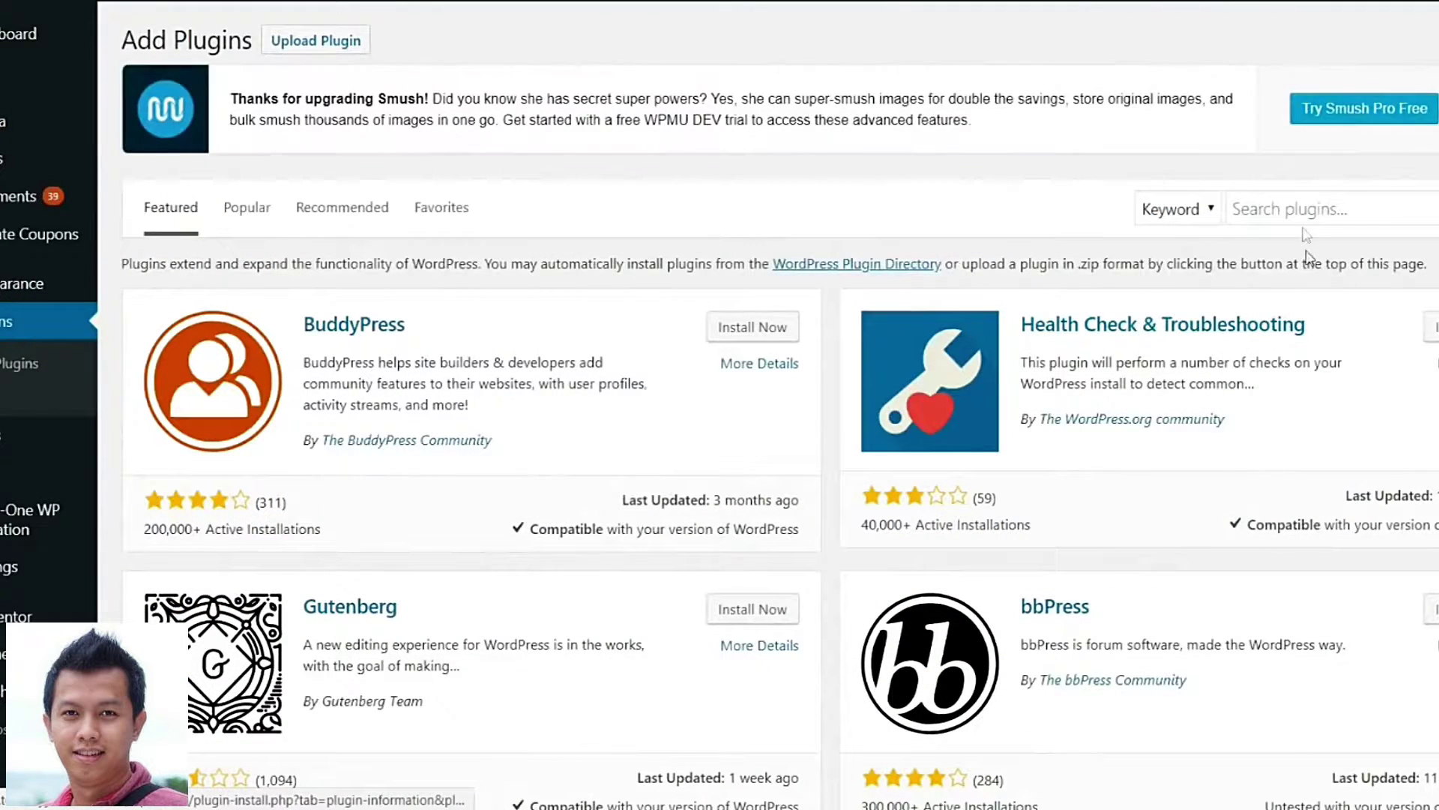
left_click(1304, 212)
type("ewww")
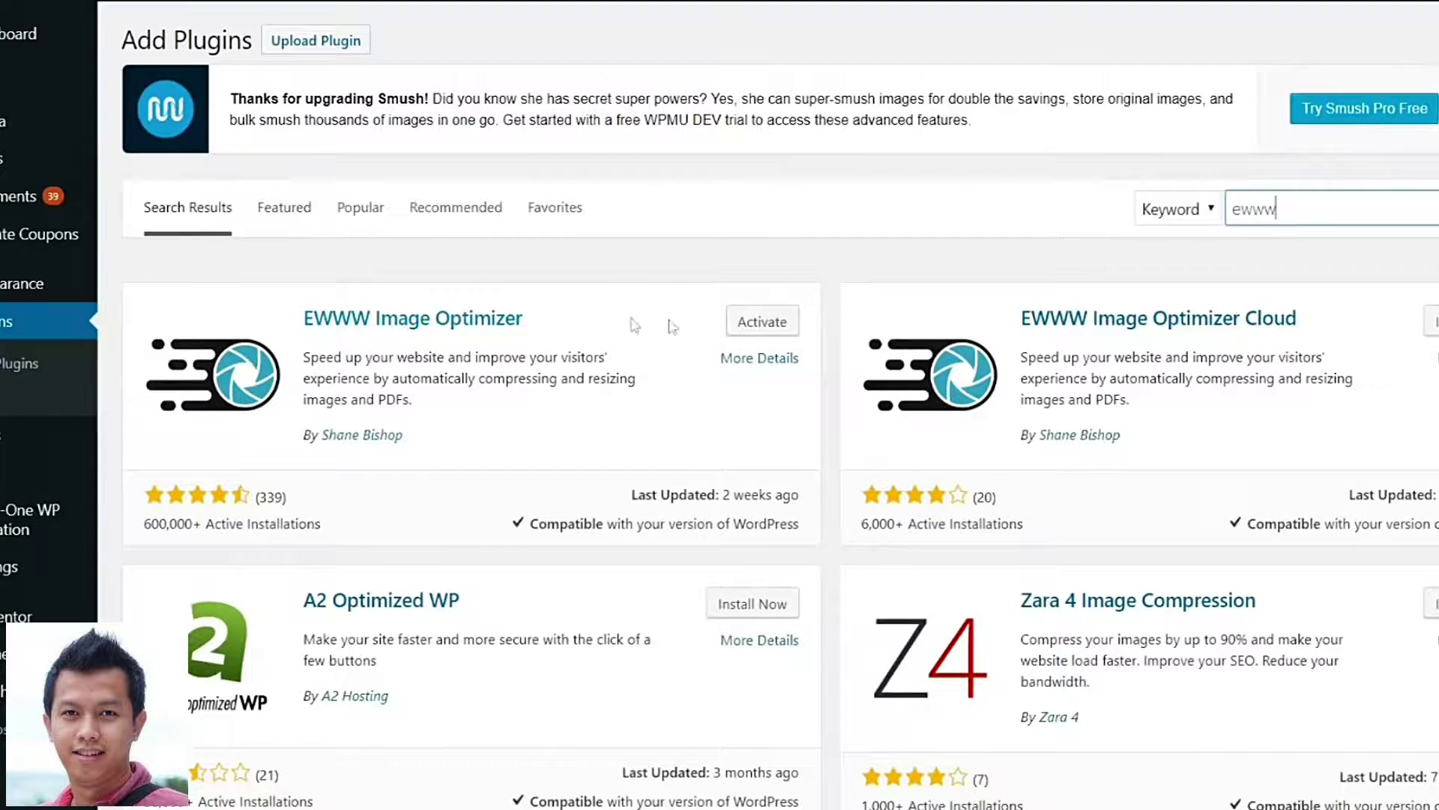
left_click(762, 321)
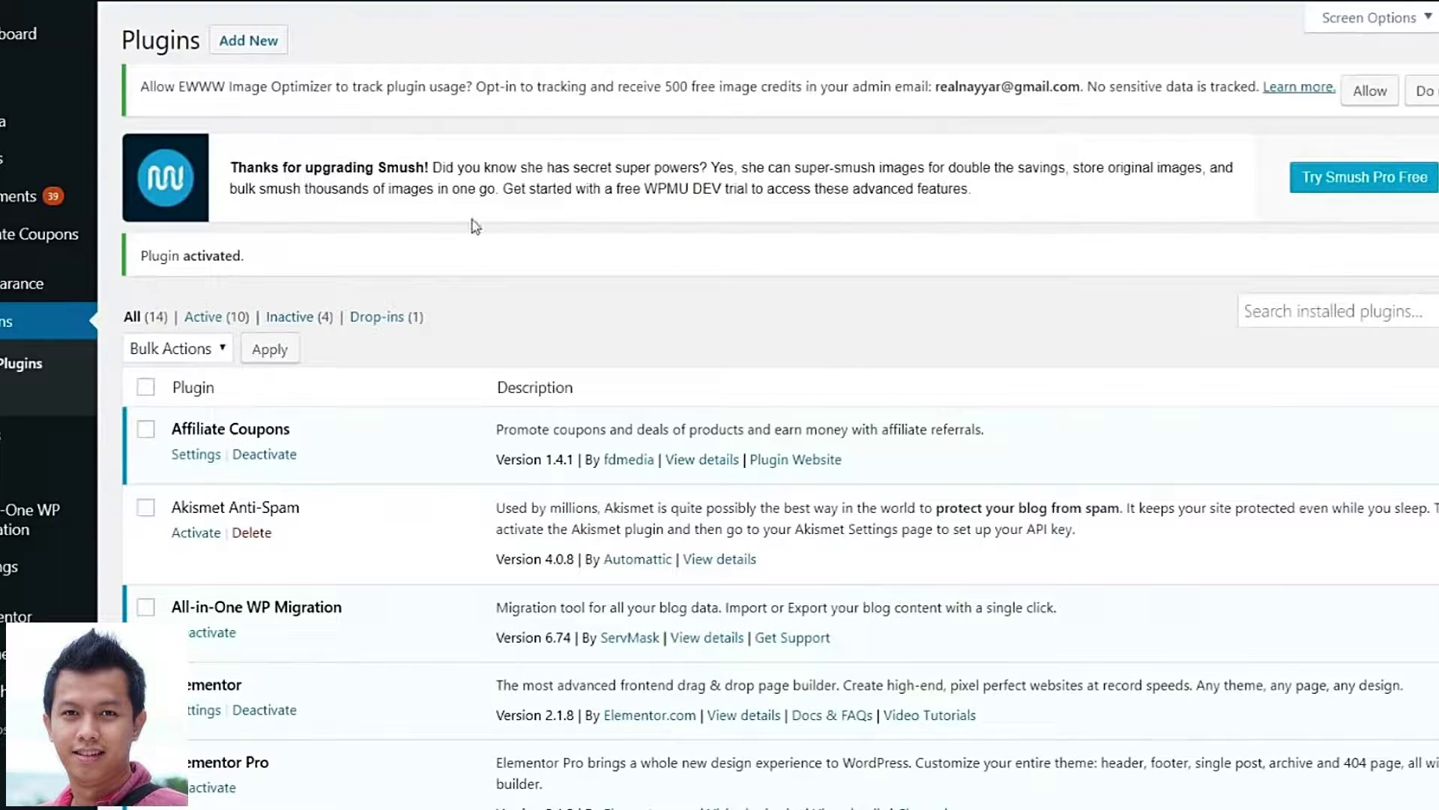
Open the EWWW Image Optimizer settings and examine the Compress status, including the hint on reaching 100%.
mouse_move(3, 579)
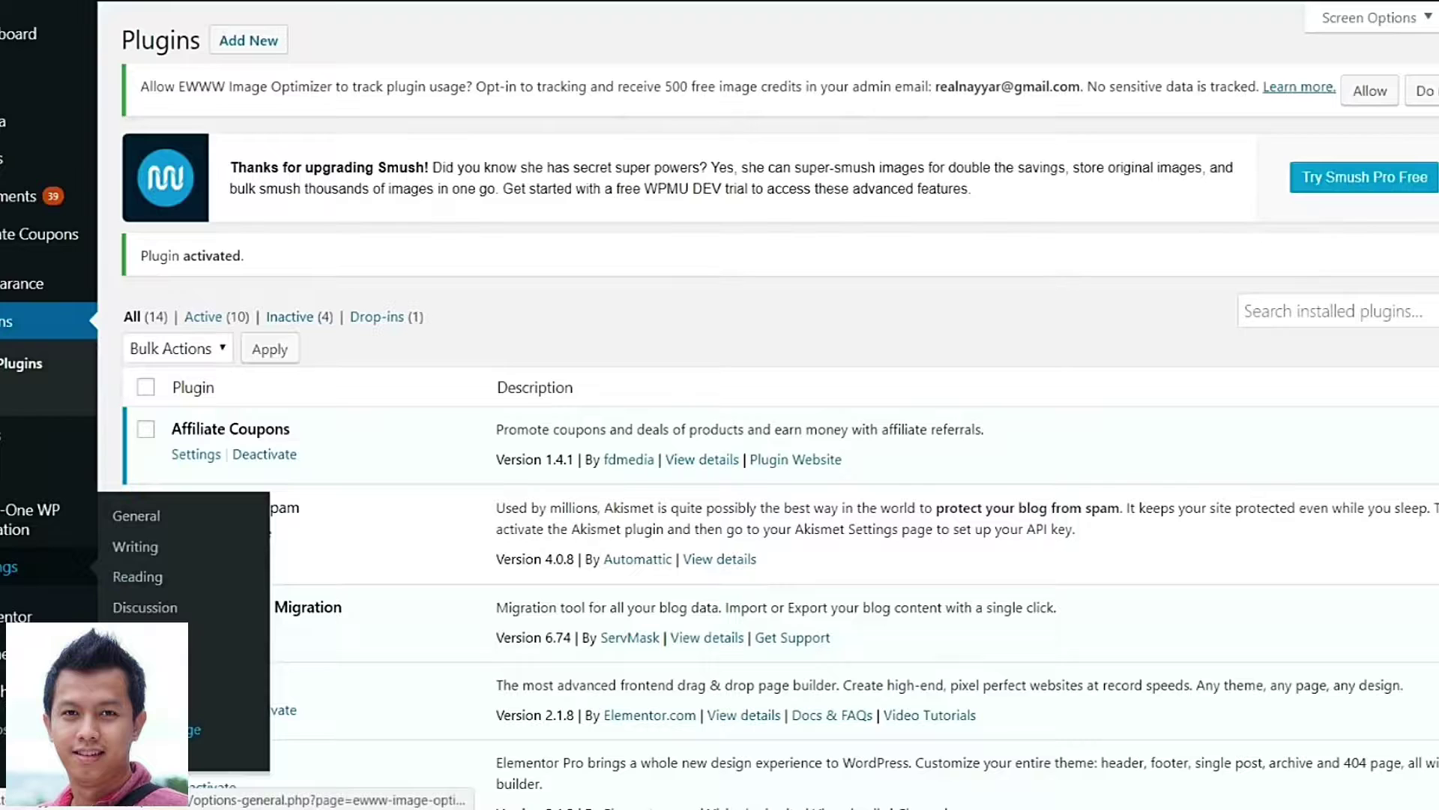
left_click(225, 730)
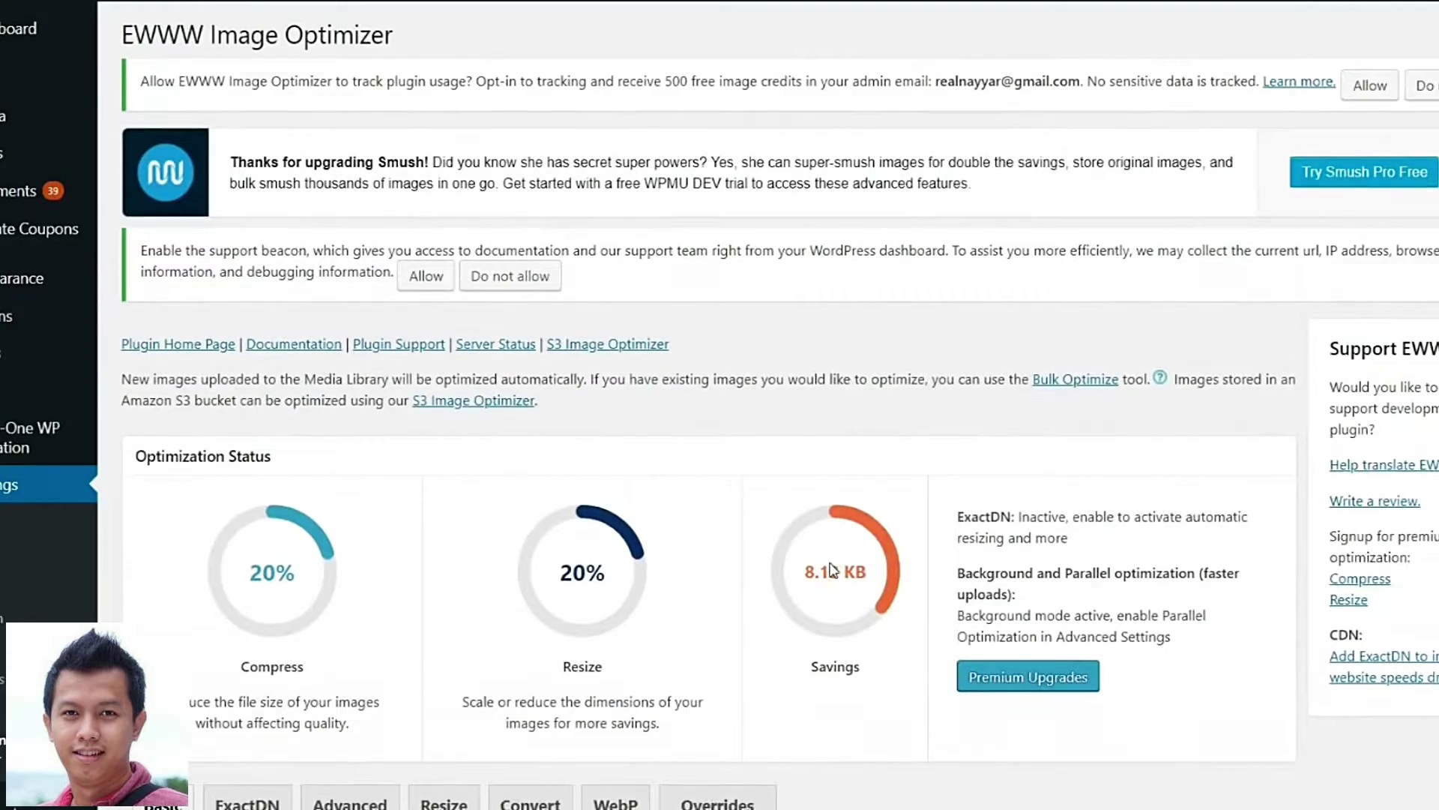
scroll(339, 565, "down", 3)
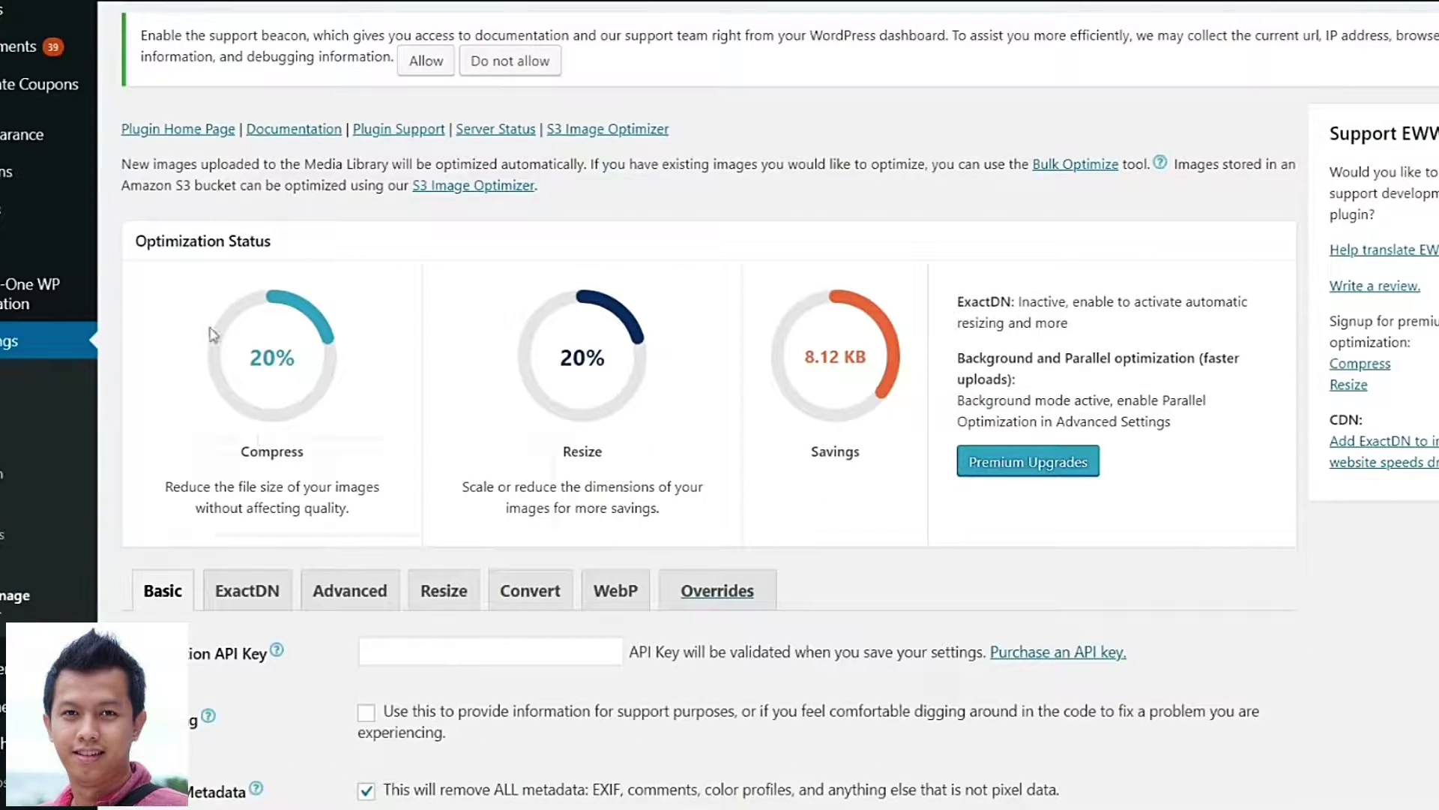
left_click(267, 242)
left_click(241, 244)
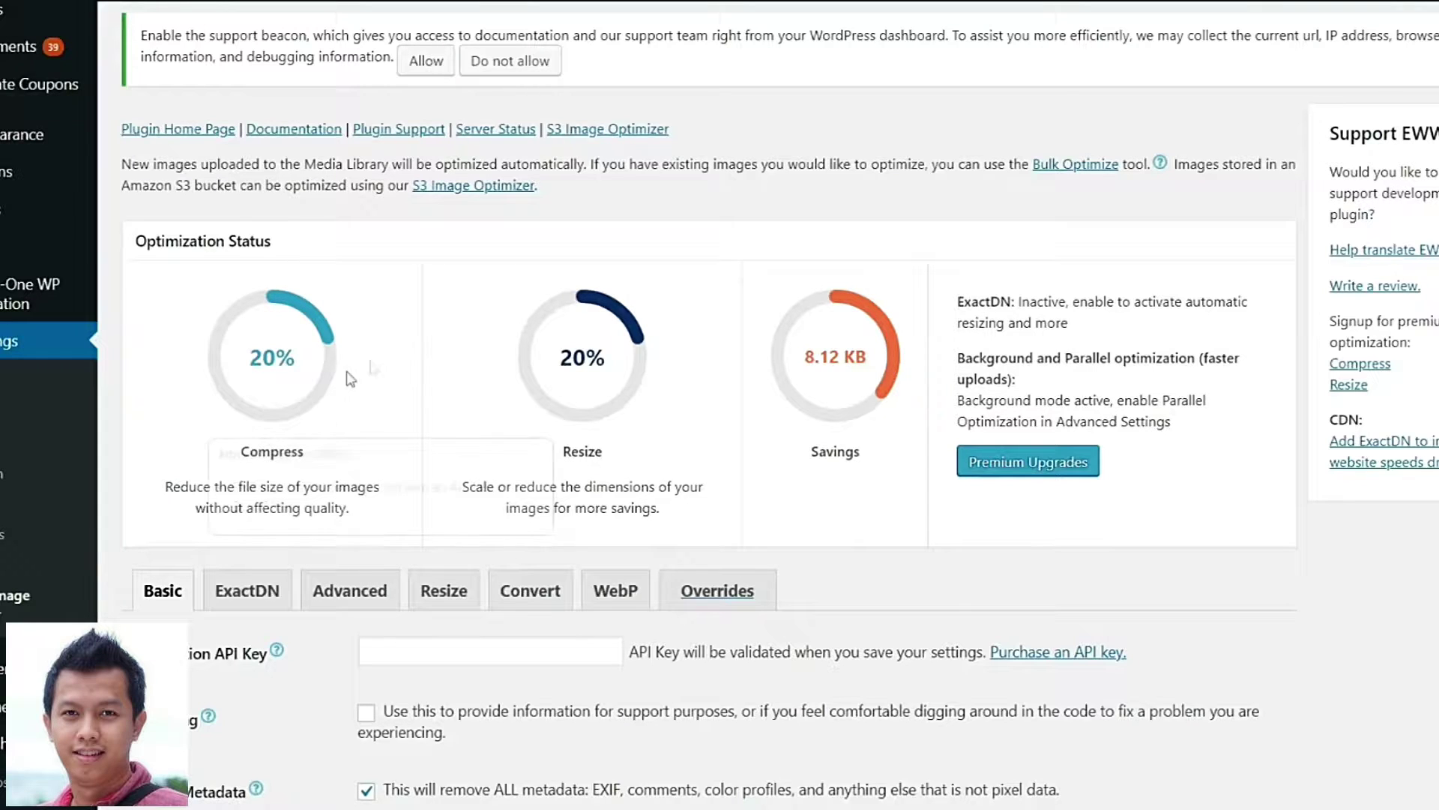
mouse_move(240, 354)
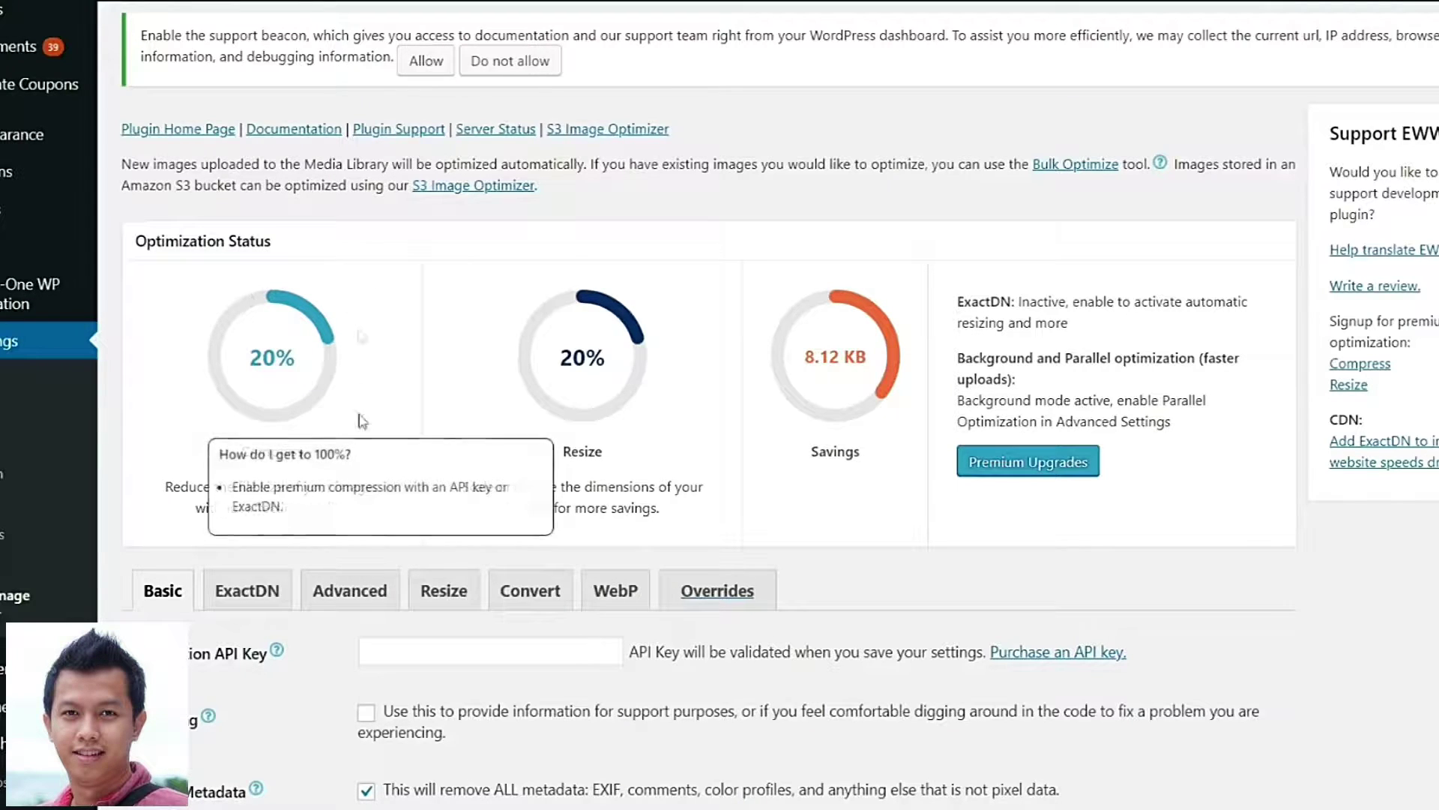
scroll(781, 634, "down", 1)
scroll(655, 546, "down", 5)
scroll(649, 465, "up", 7)
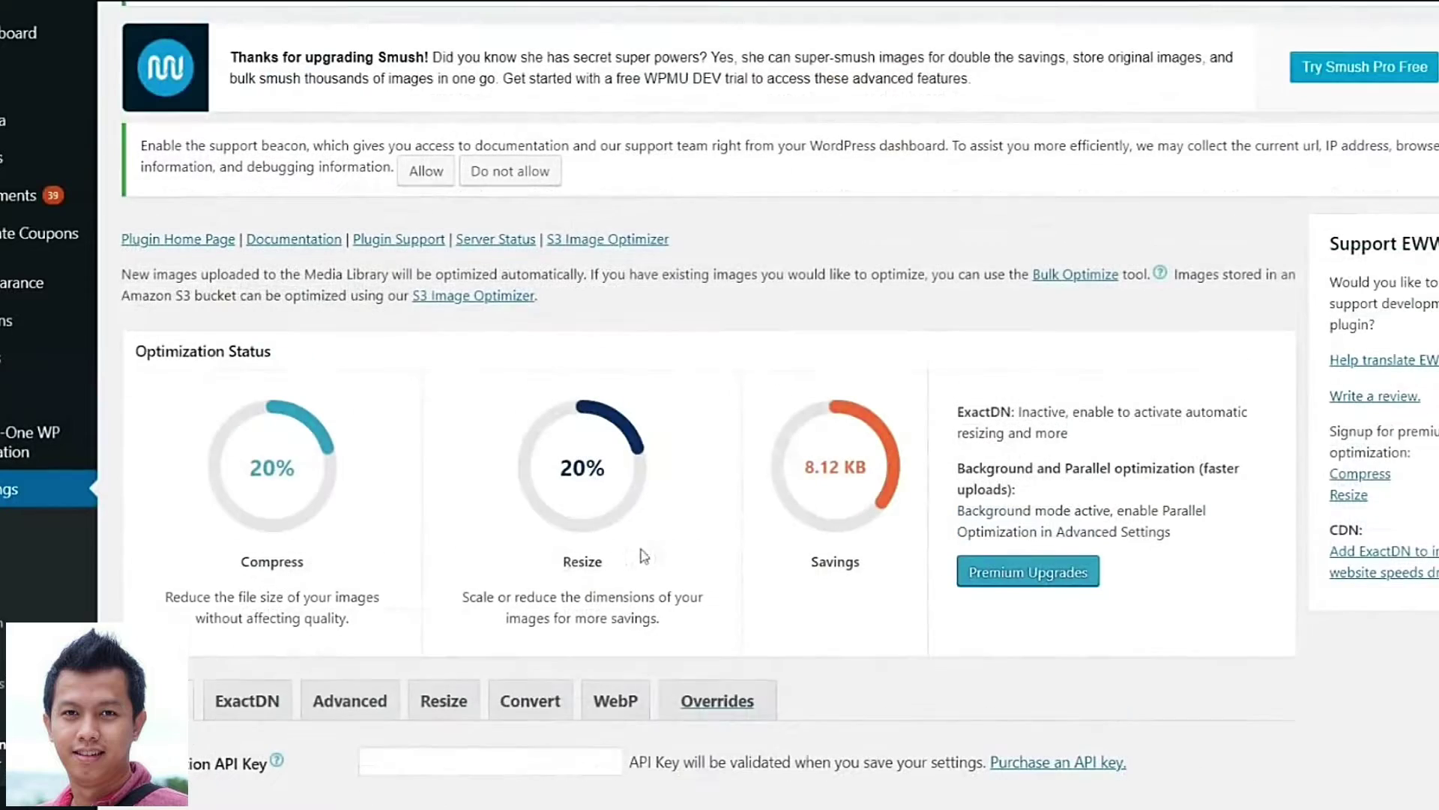
Examine the Resize status, the basic optimization settings and the Optimization API Key field.
mouse_move(600, 454)
scroll(1327, 578, "down", 4)
scroll(1331, 574, "down", 1)
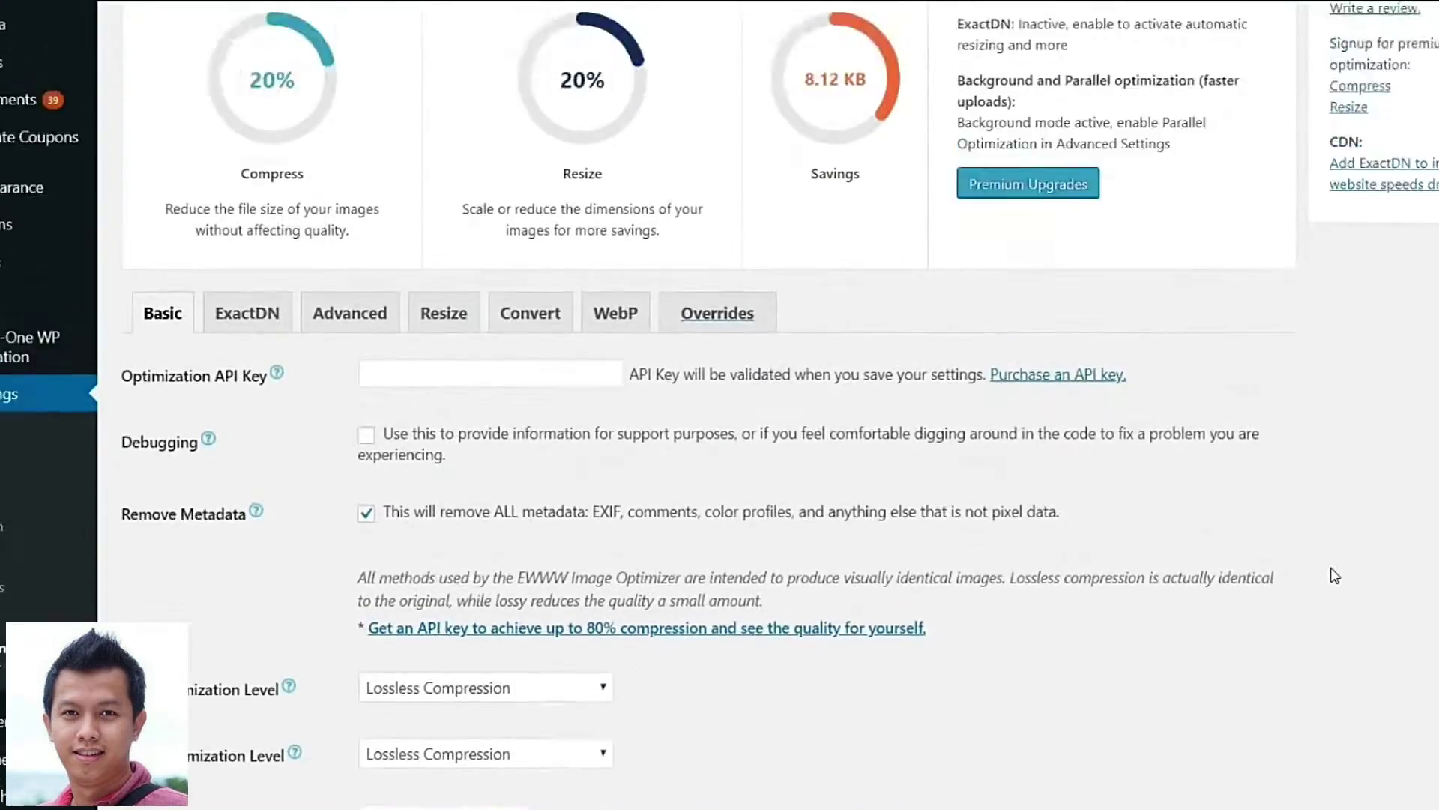
scroll(1332, 573, "up", 5)
left_click(441, 330)
scroll(1384, 785, "up", 7)
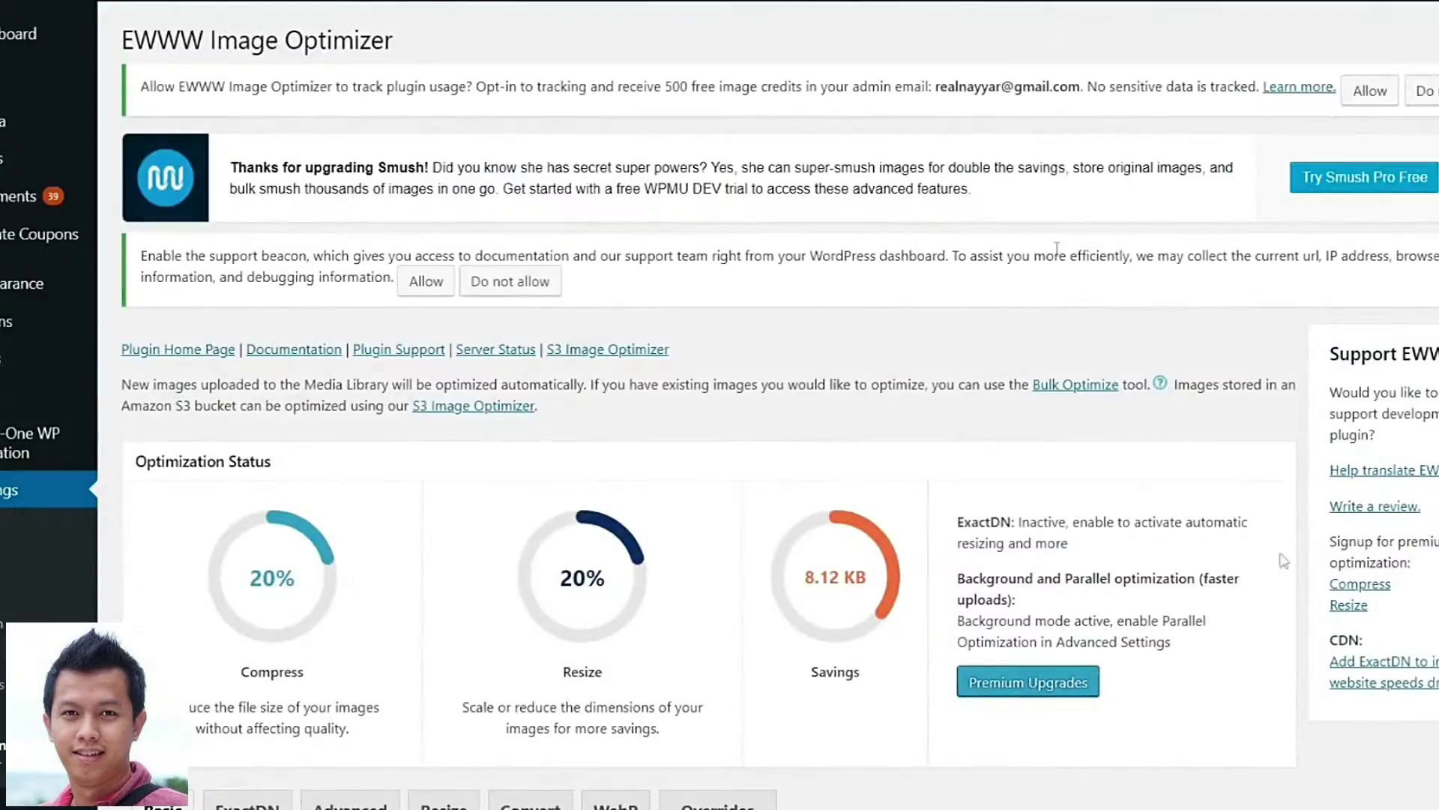
Open the EWWW Image Optimizer Plans & Pricing page and examine the API and ExactDN plans' prices and features.
left_click_drag(666, 77, 811, 80)
left_click(806, 80)
scroll(820, 311, "down", 3)
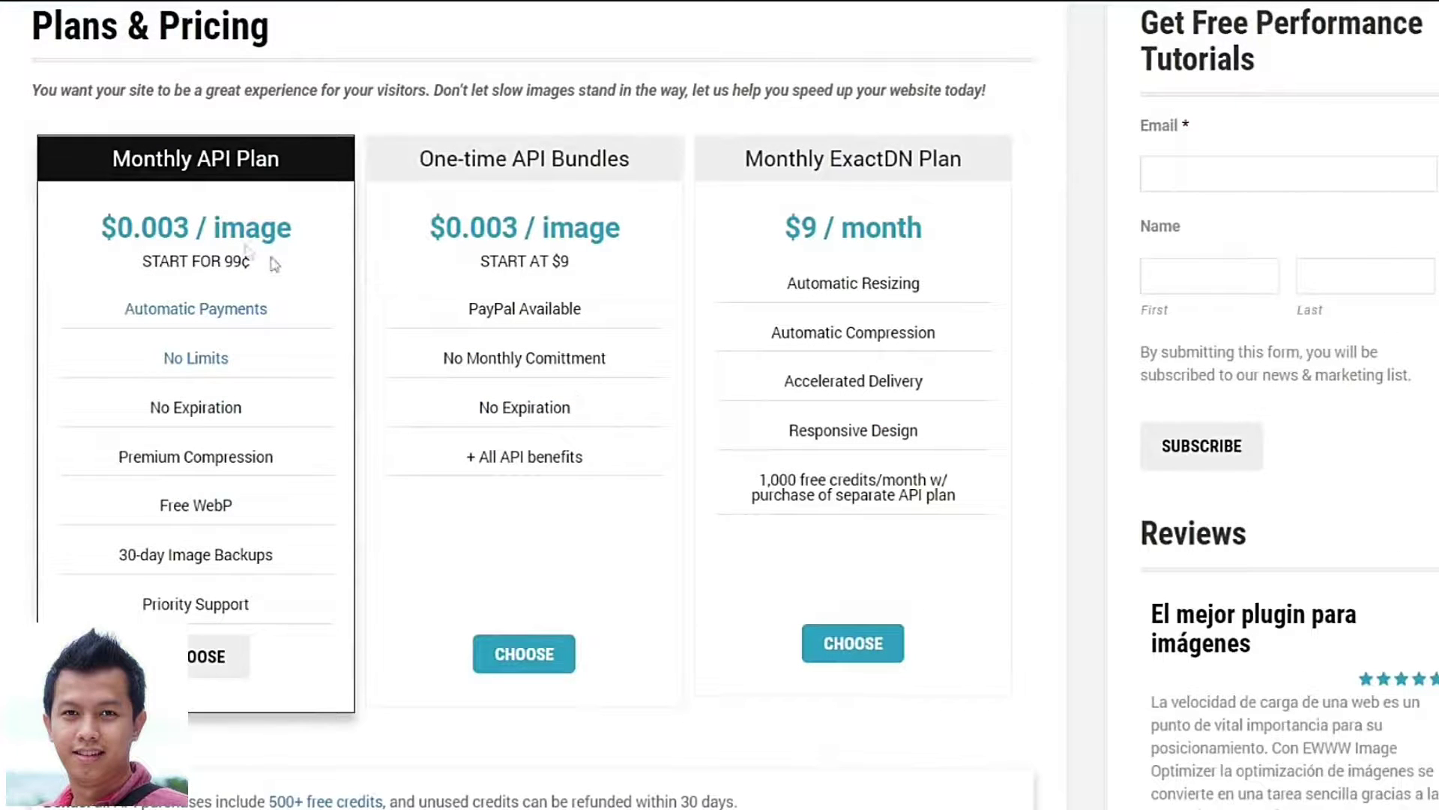
left_click_drag(122, 226, 191, 225)
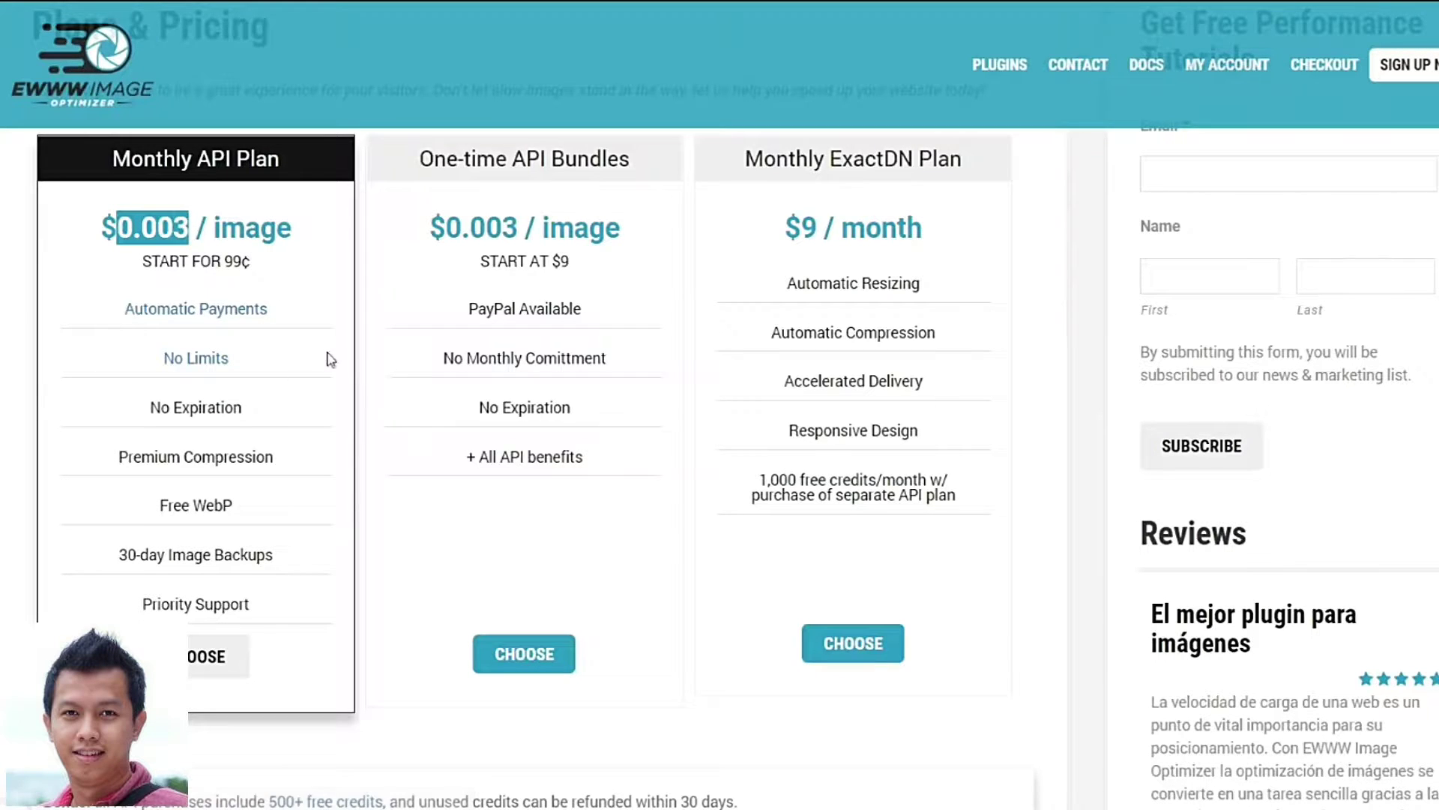
scroll(325, 360, "down", 7)
scroll(437, 388, "down", 7)
scroll(437, 388, "up", 5)
Check the estimated cost for 3000 images, set the images to compress to 1, and review the pricing plans again.
left_click_drag(82, 441, 19, 439)
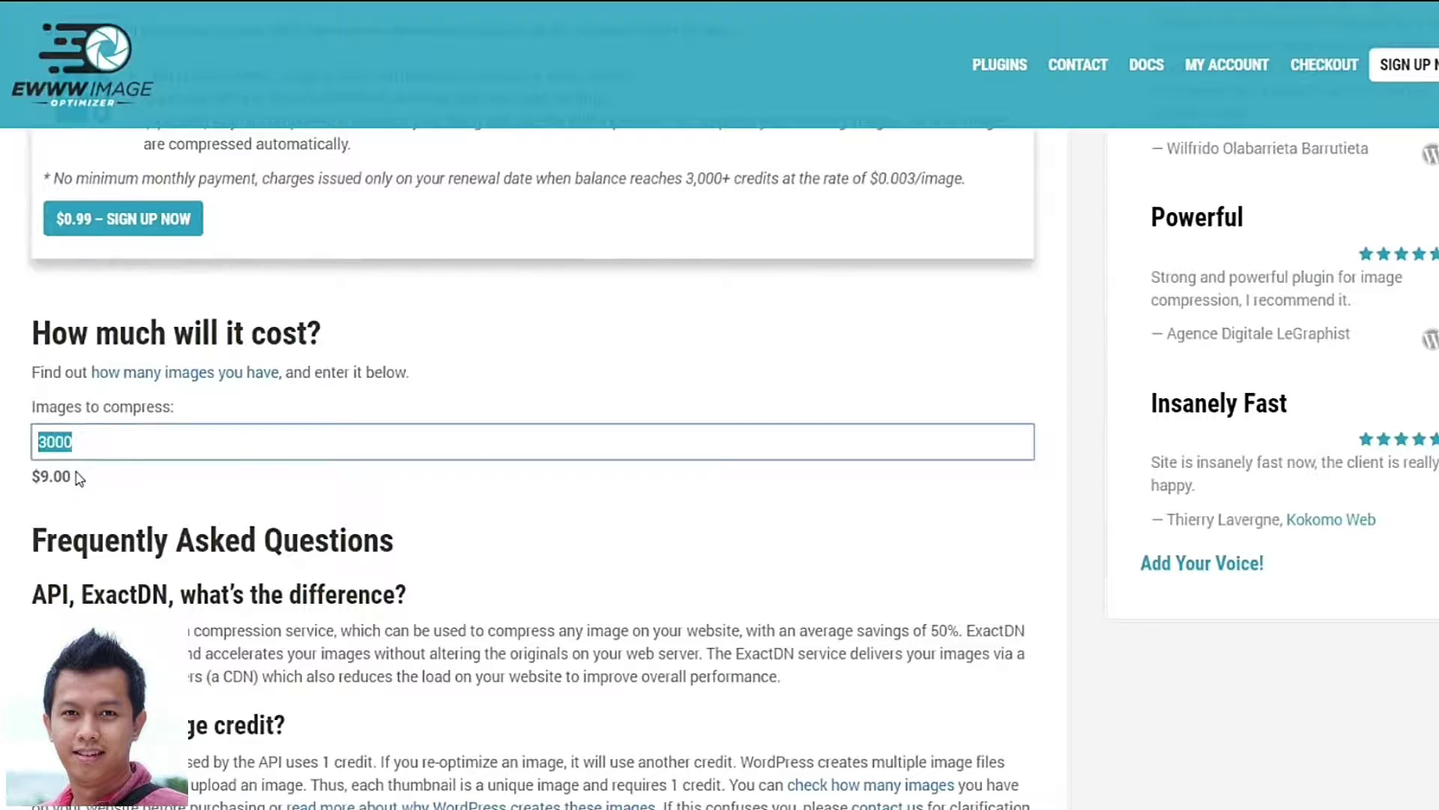
left_click_drag(70, 476, 41, 477)
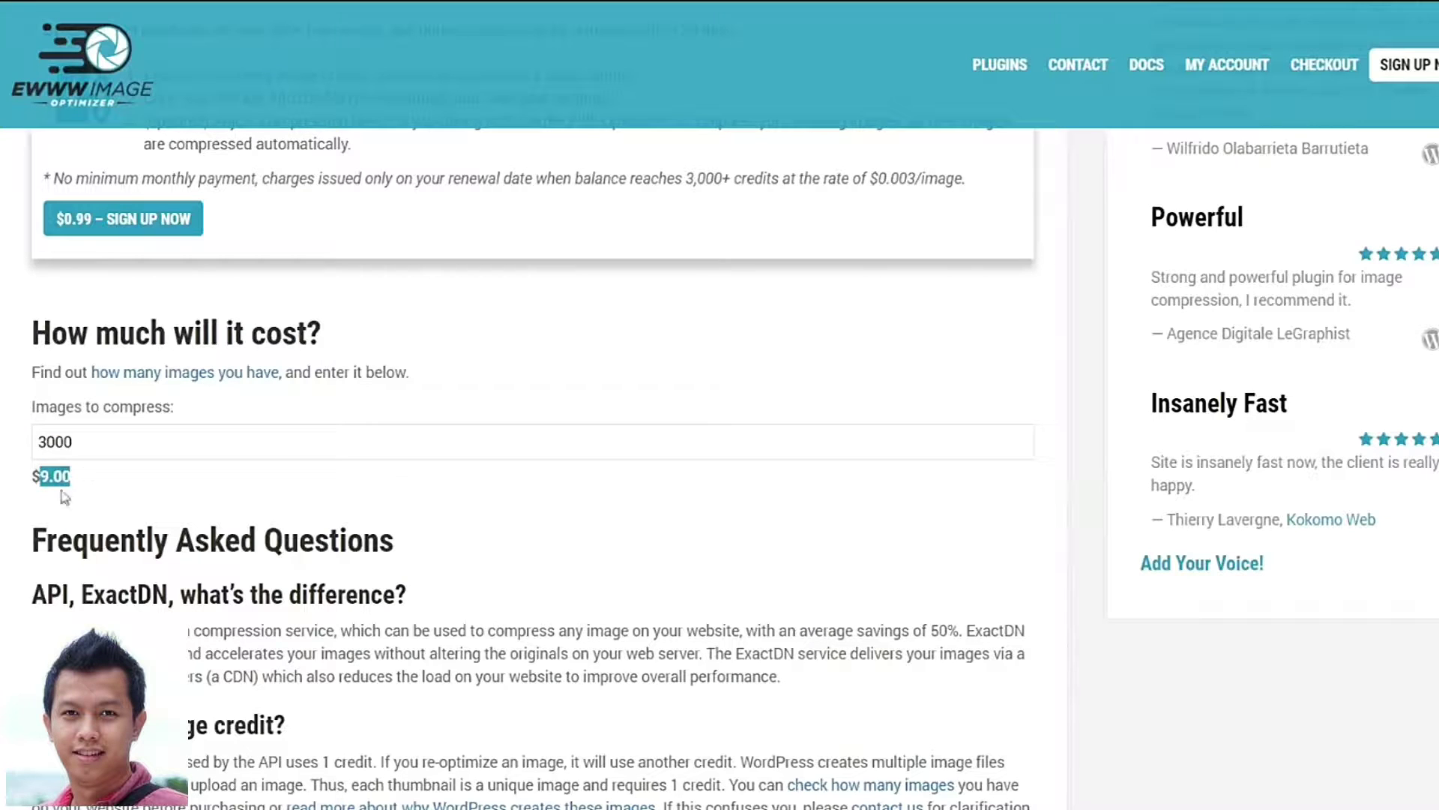
left_click(81, 486)
left_click_drag(109, 445, 15, 447)
type("1")
left_click_drag(78, 488, 47, 506)
left_click(49, 507)
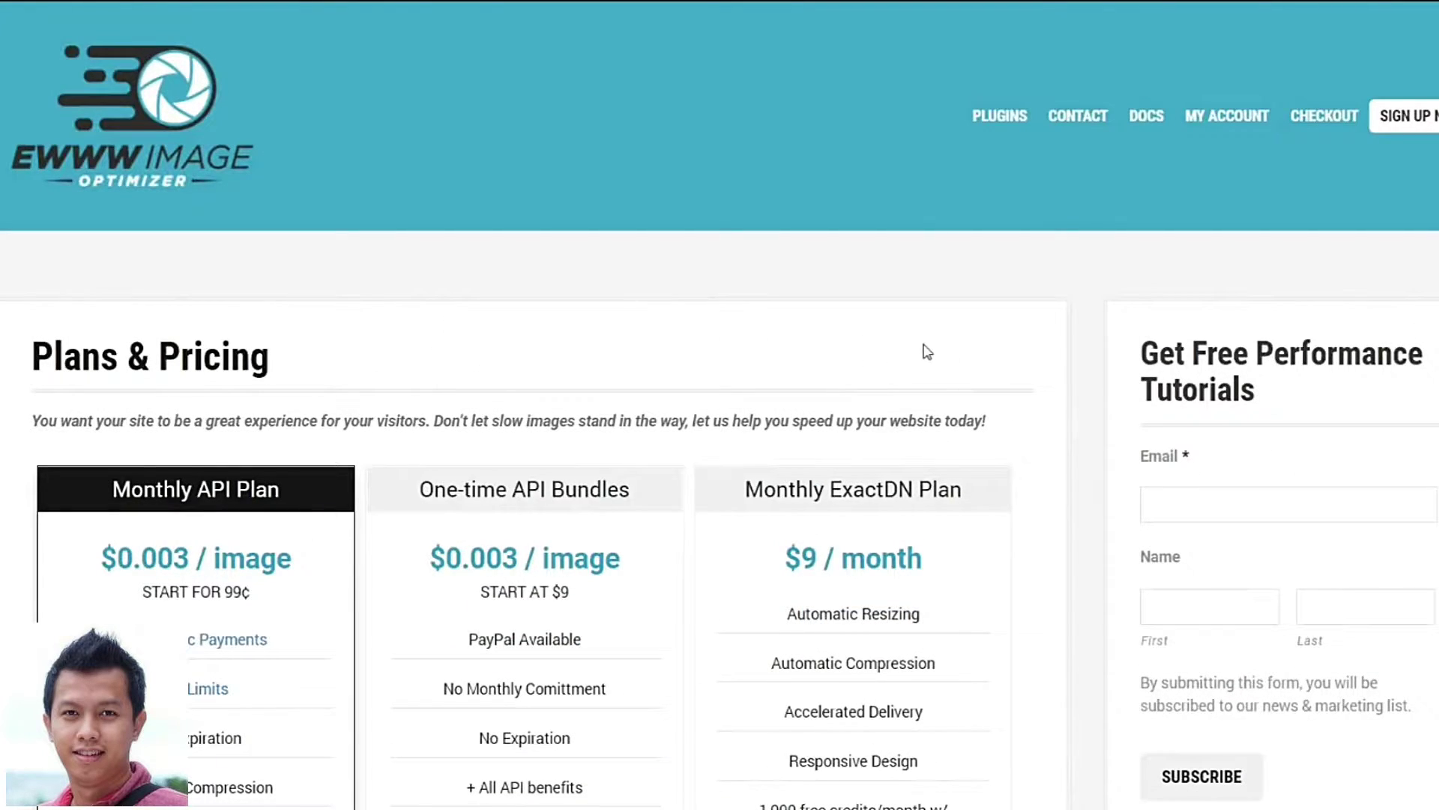
scroll(828, 347, "down", 4)
scroll(349, 729, "up", 4)
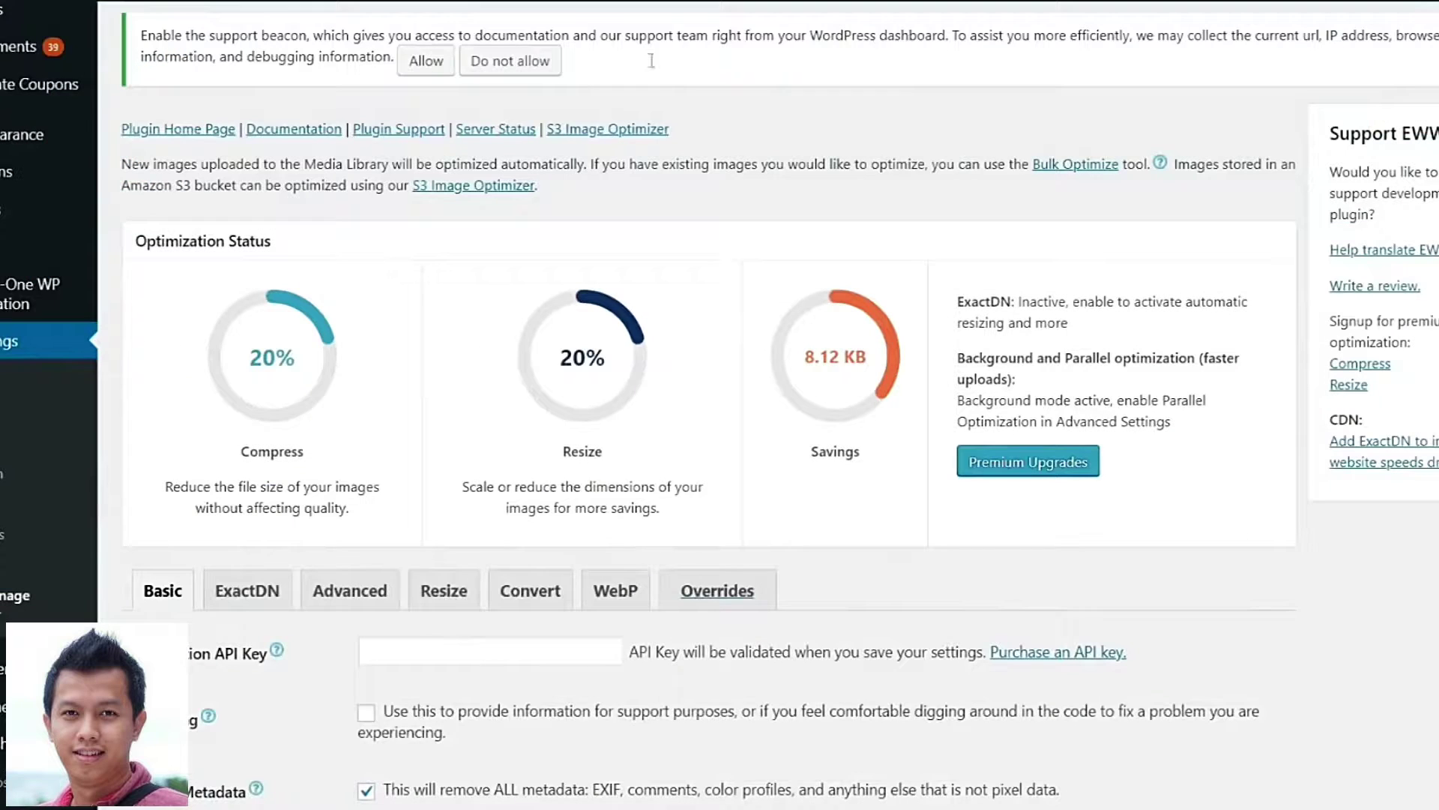
Return to the plugin settings and read the notice offering 500 free image credits for opting in to usage tracking.
scroll(1032, 45, "down", 5)
left_click(460, 325)
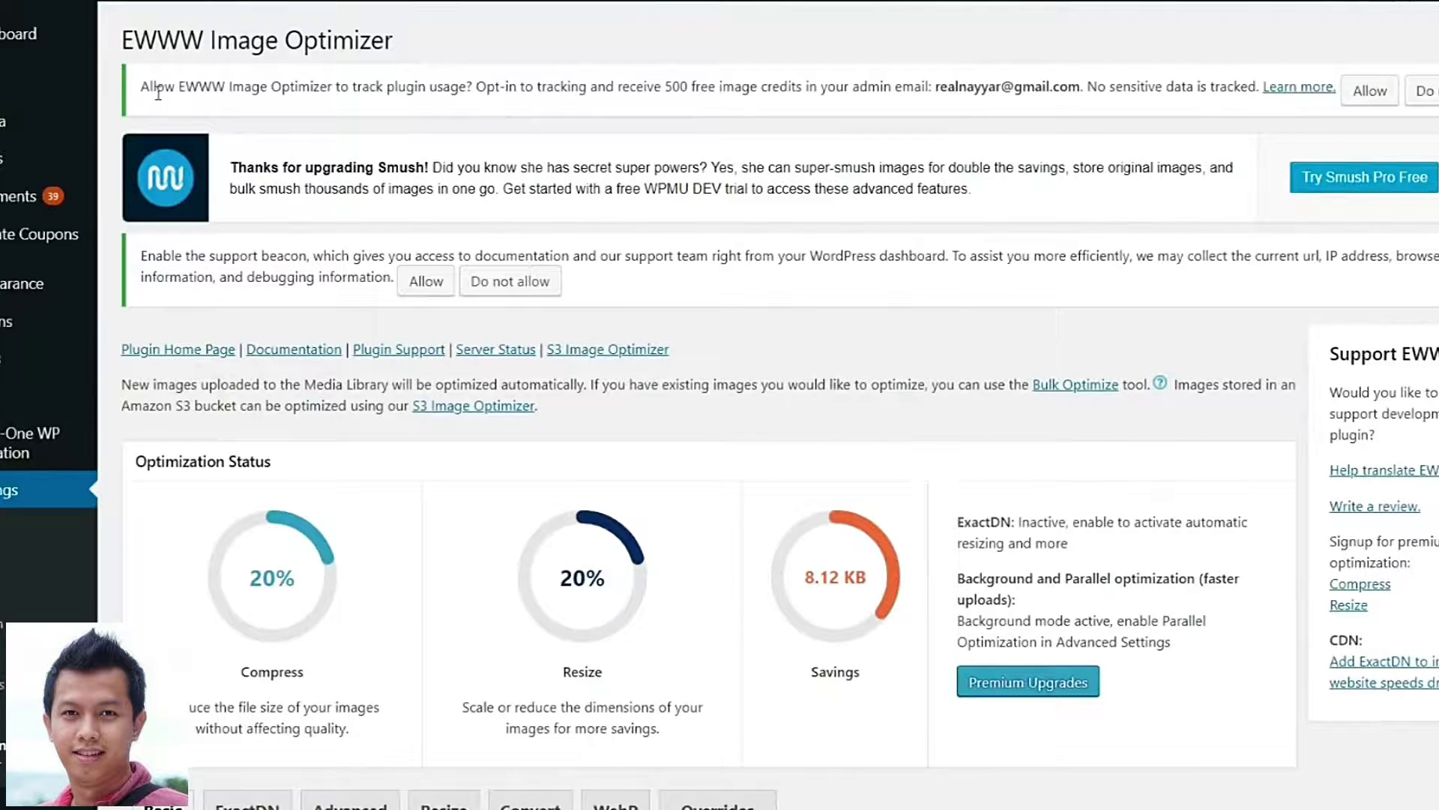
left_click_drag(142, 87, 1164, 109)
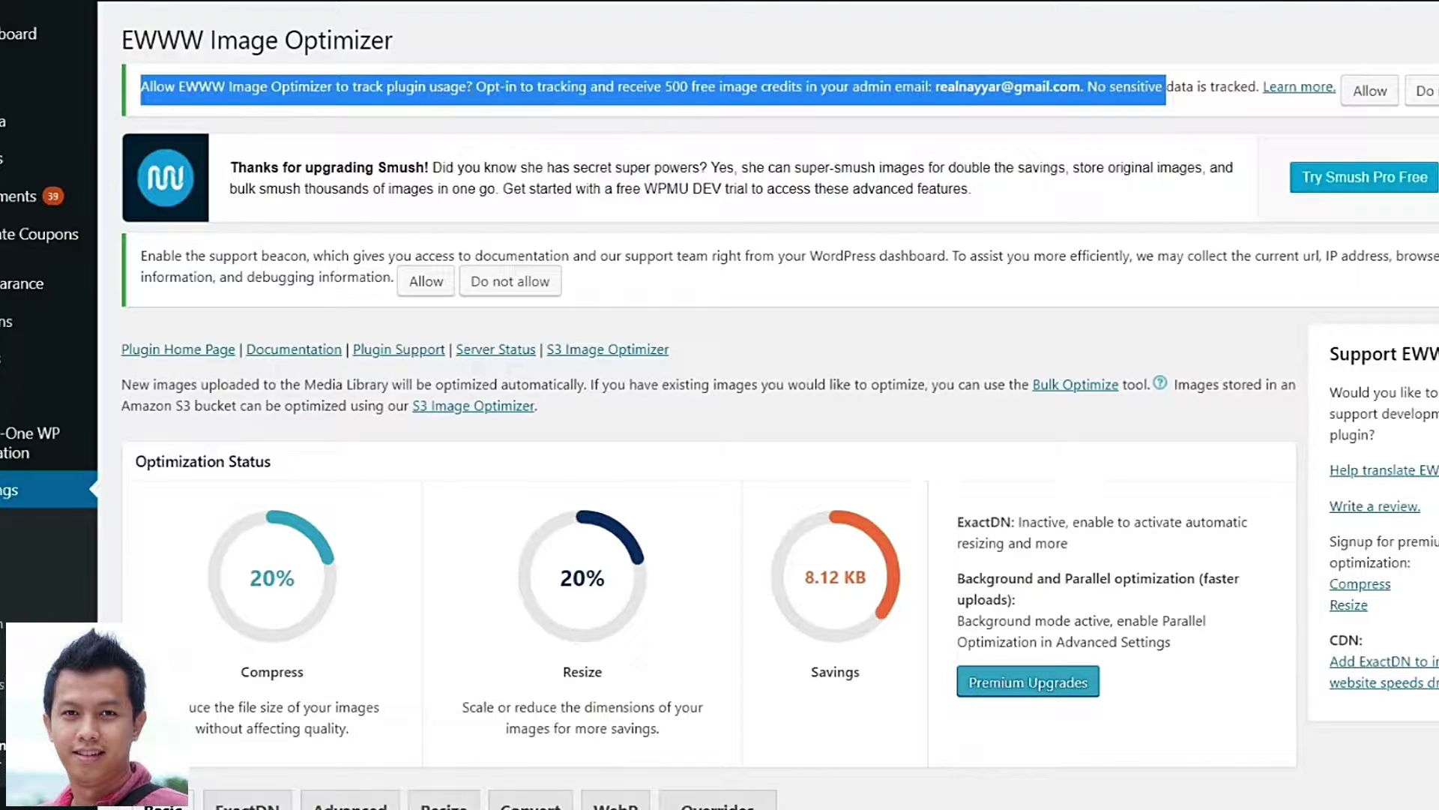
left_click(871, 114)
left_click_drag(935, 86, 1084, 87)
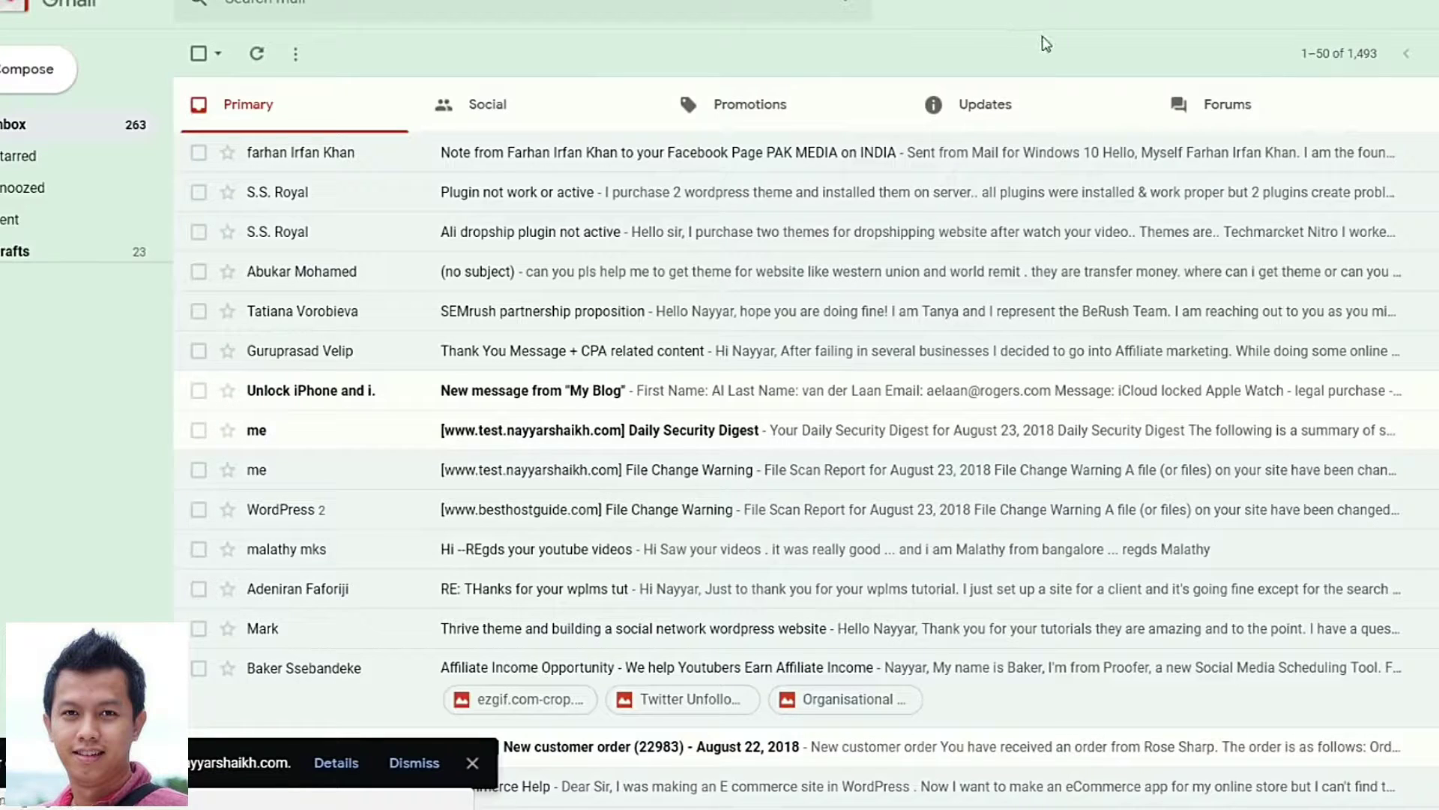
In Gmail, open the Free API credits awarded email from EWWW Image Optimizer under Updates and copy the API key.
left_click(1026, 120)
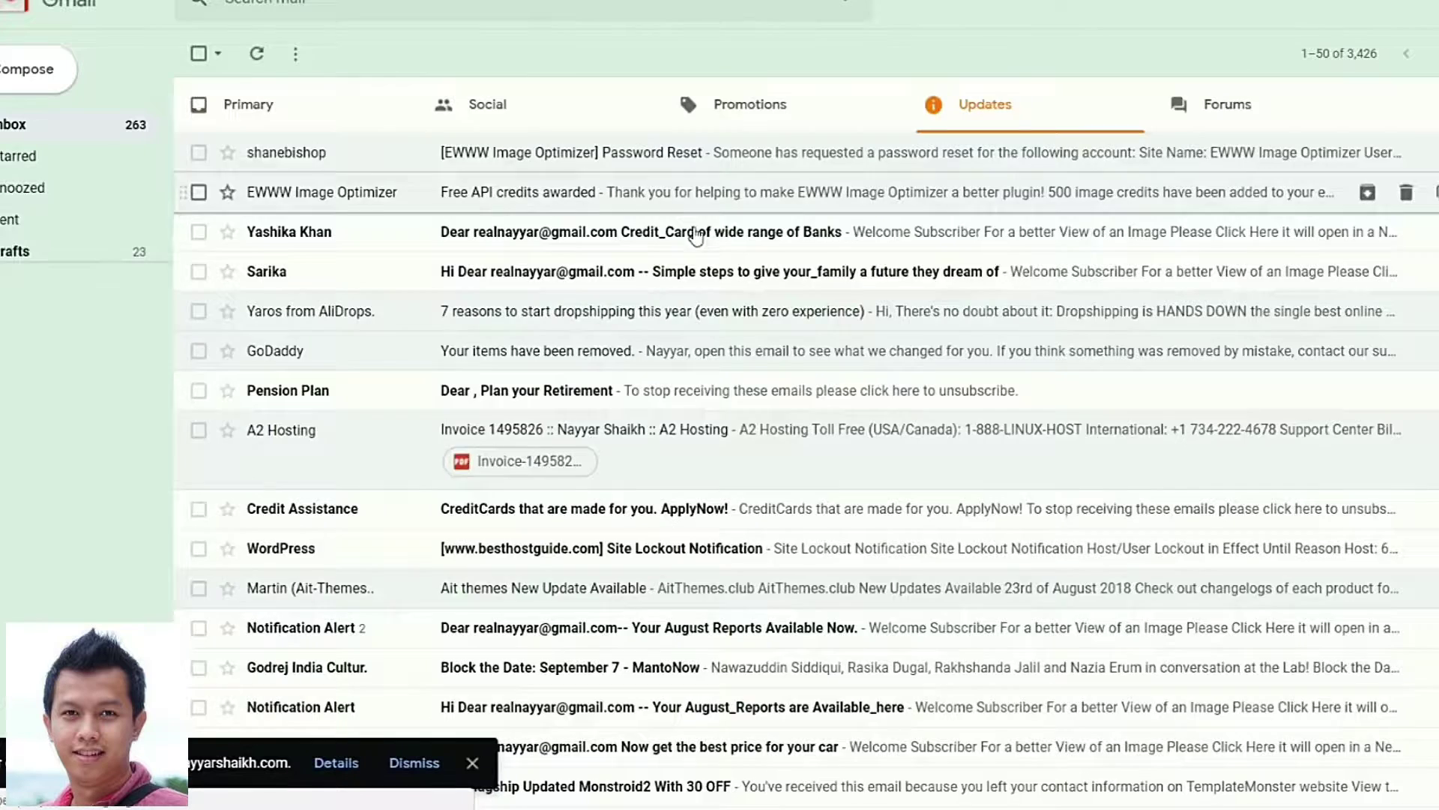
left_click(697, 194)
left_click_drag(790, 241, 554, 251)
key("ctrl+c")
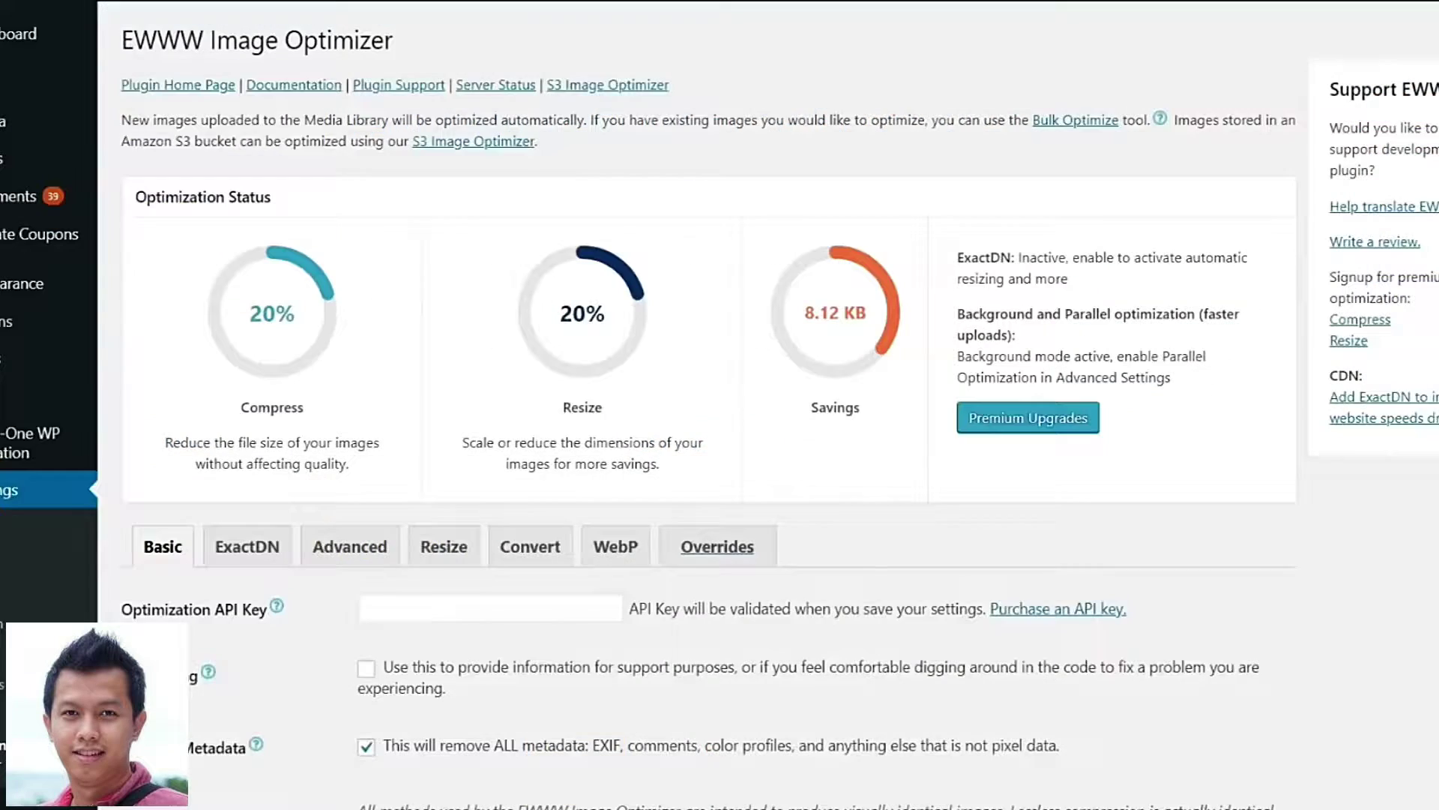
Paste the copied key into the Optimization API Key field, save the plugin settings, and check the Compress status.
scroll(693, 529, "down", 5)
left_click(503, 271)
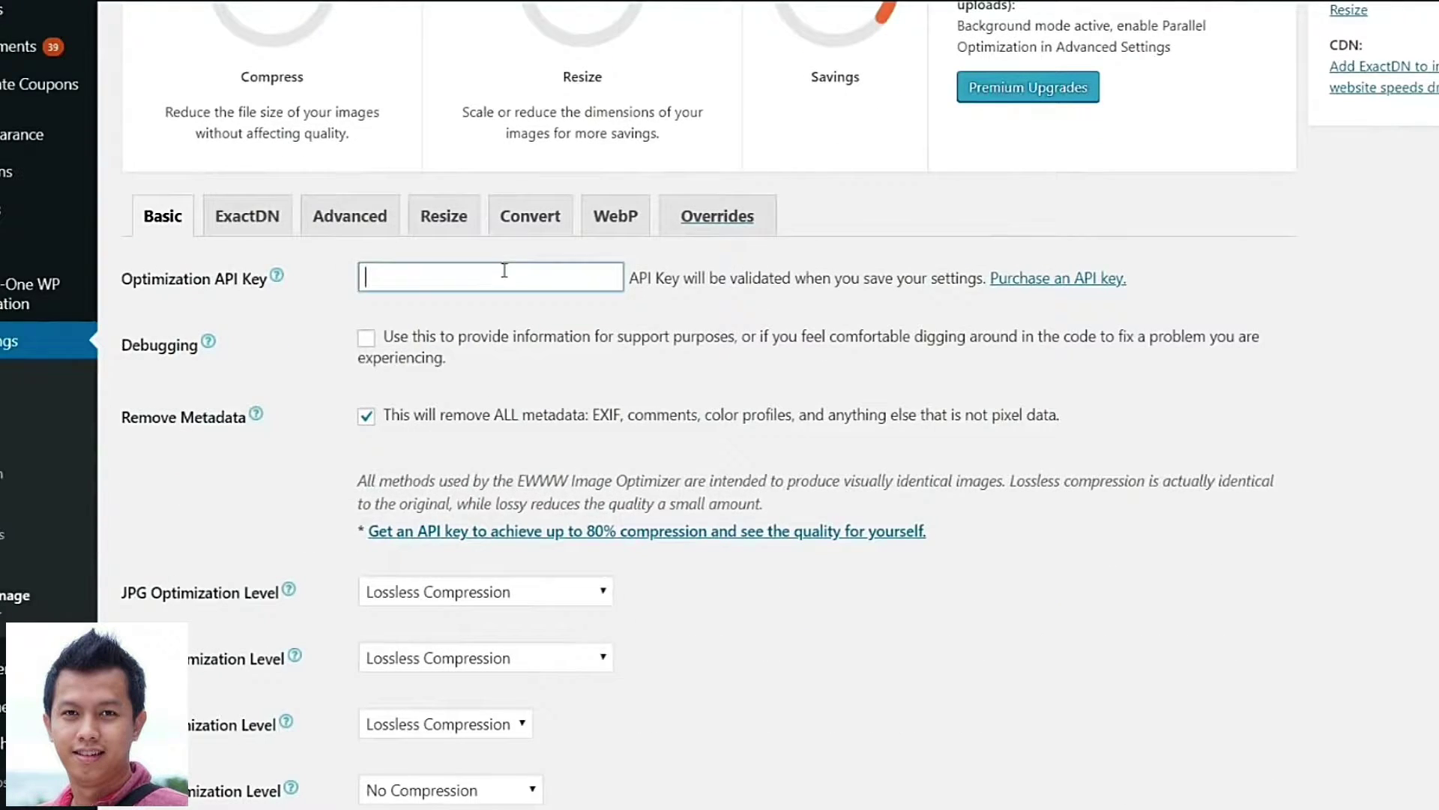
key("ctrl+v")
scroll(1105, 391, "down", 3)
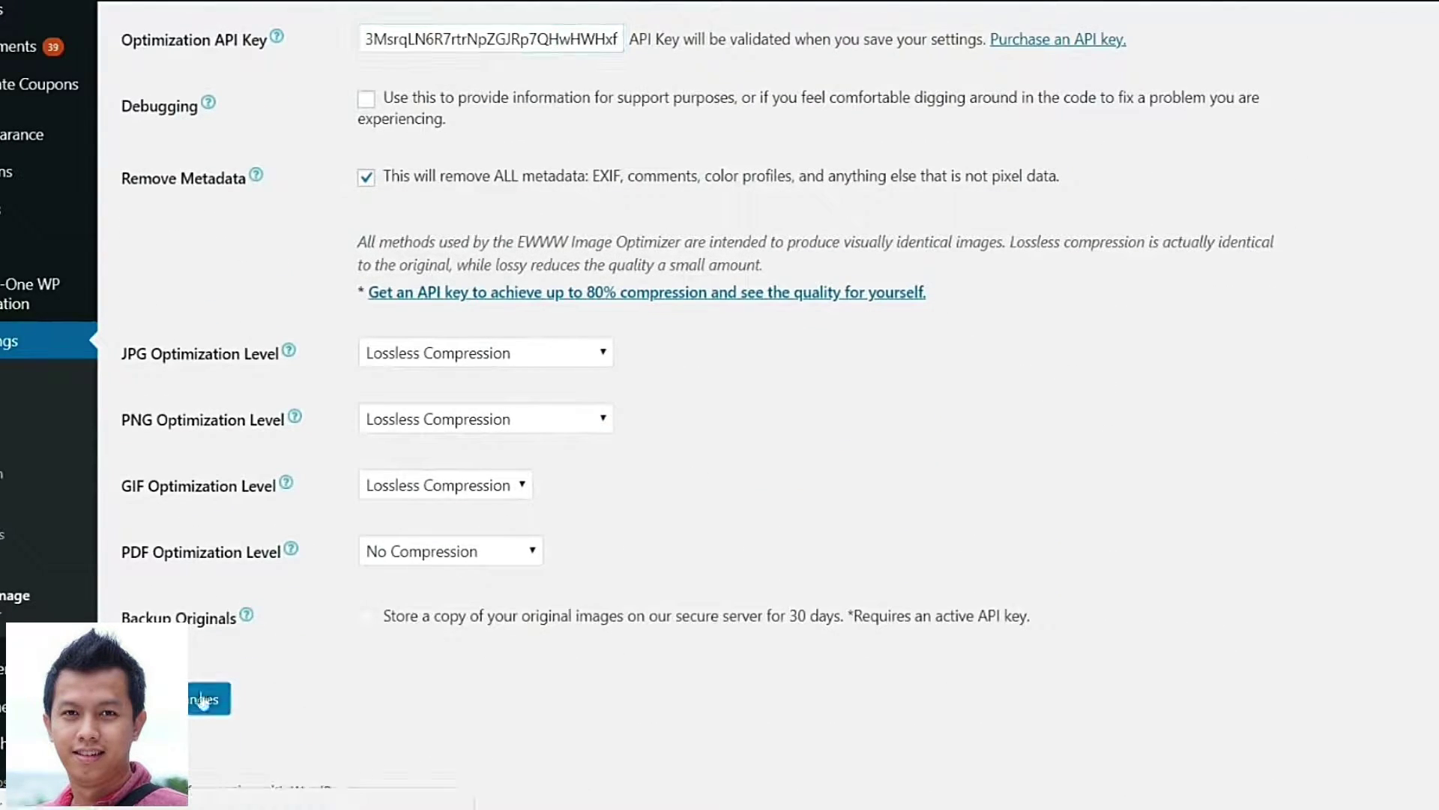
key("Return")
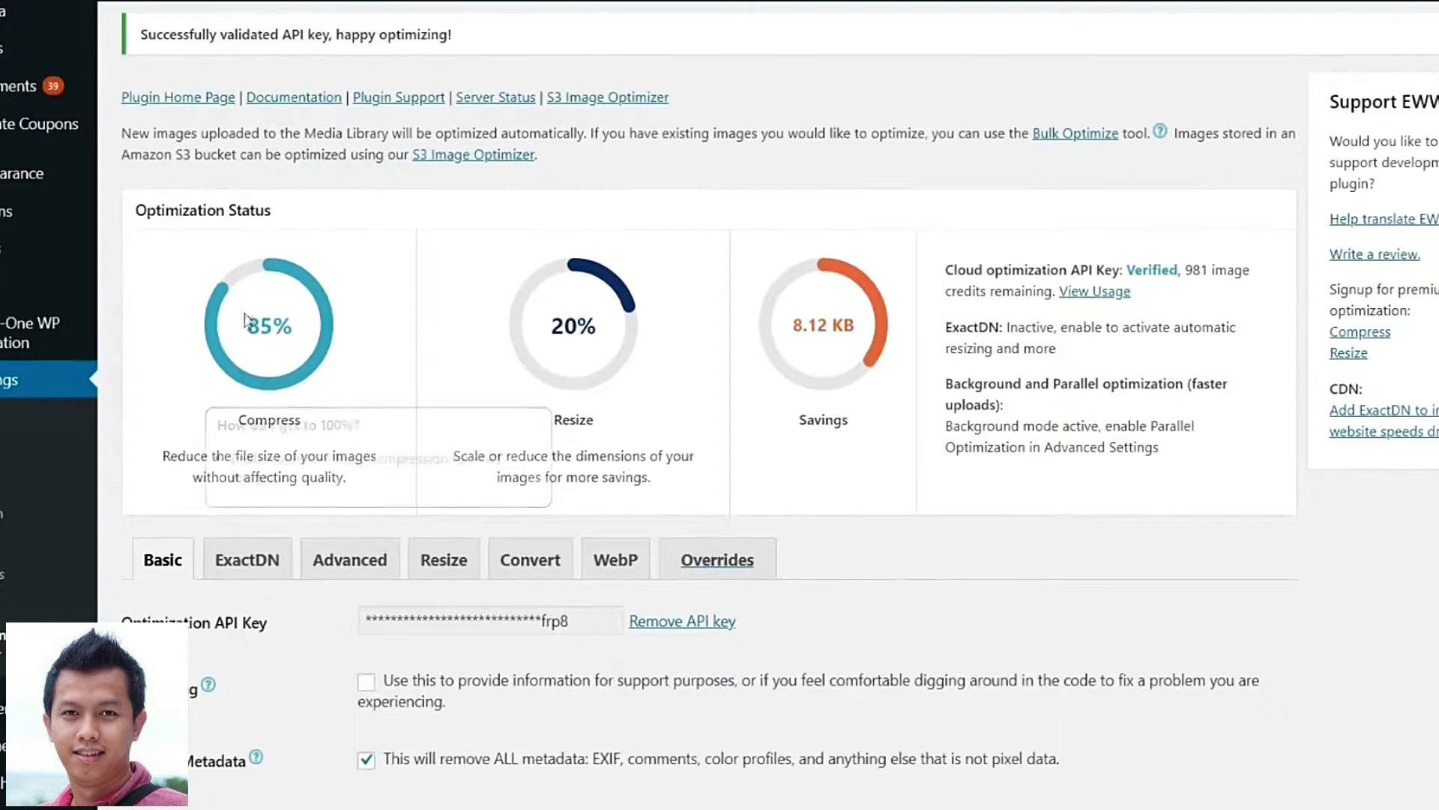
mouse_move(259, 270)
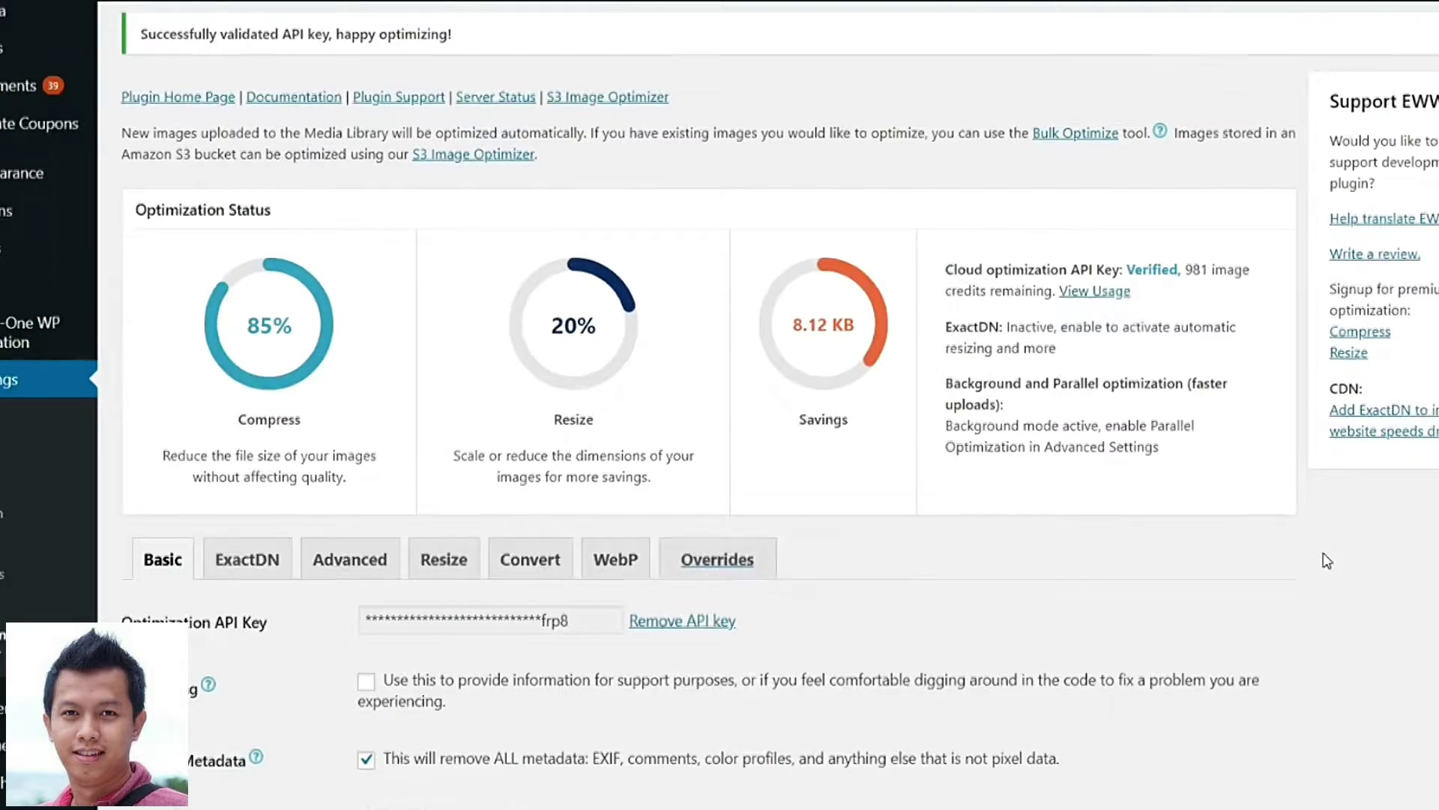
Review the Basic settings, including the Debugging option, and check the optimization status overview.
scroll(1320, 552, "down", 4)
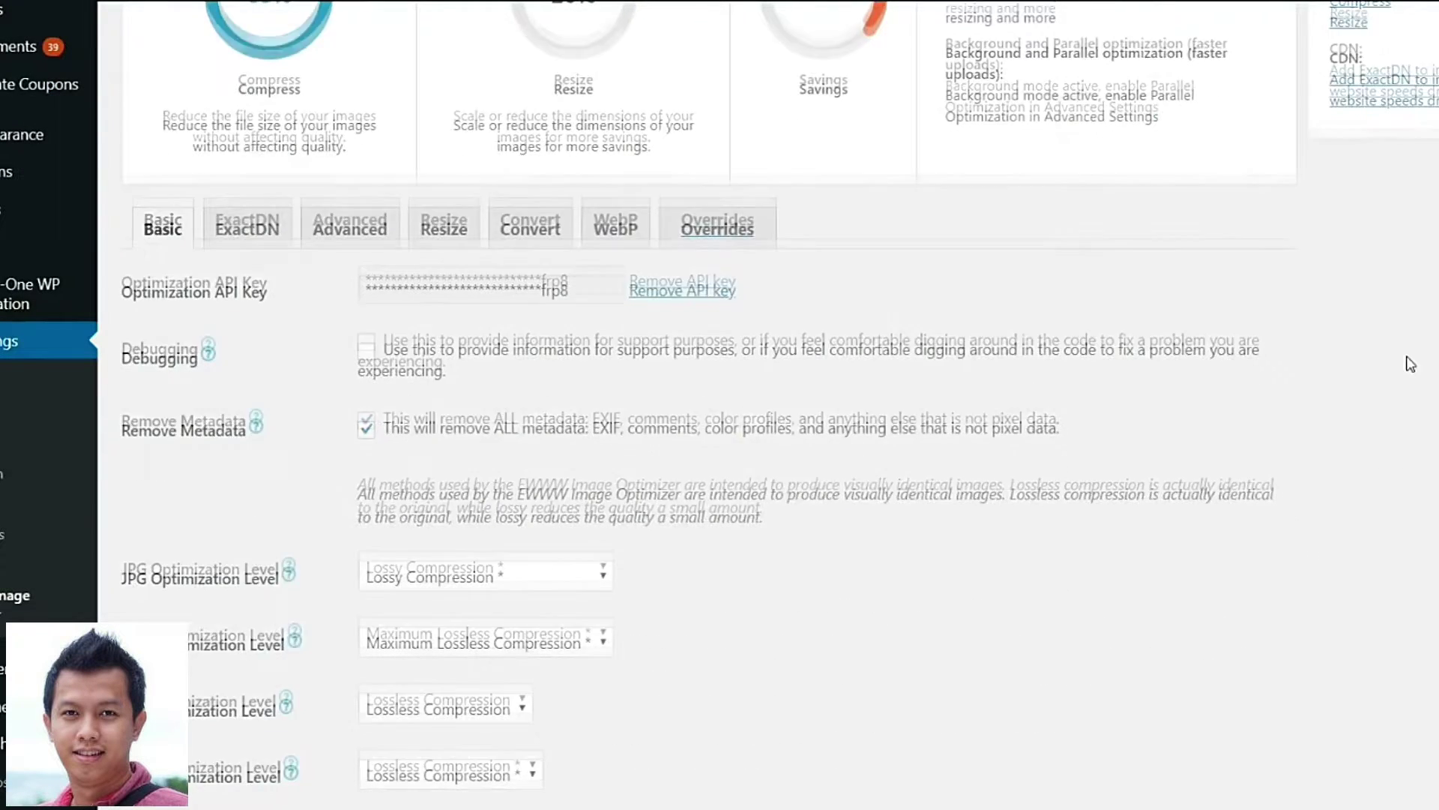
scroll(322, 225, "down", 3)
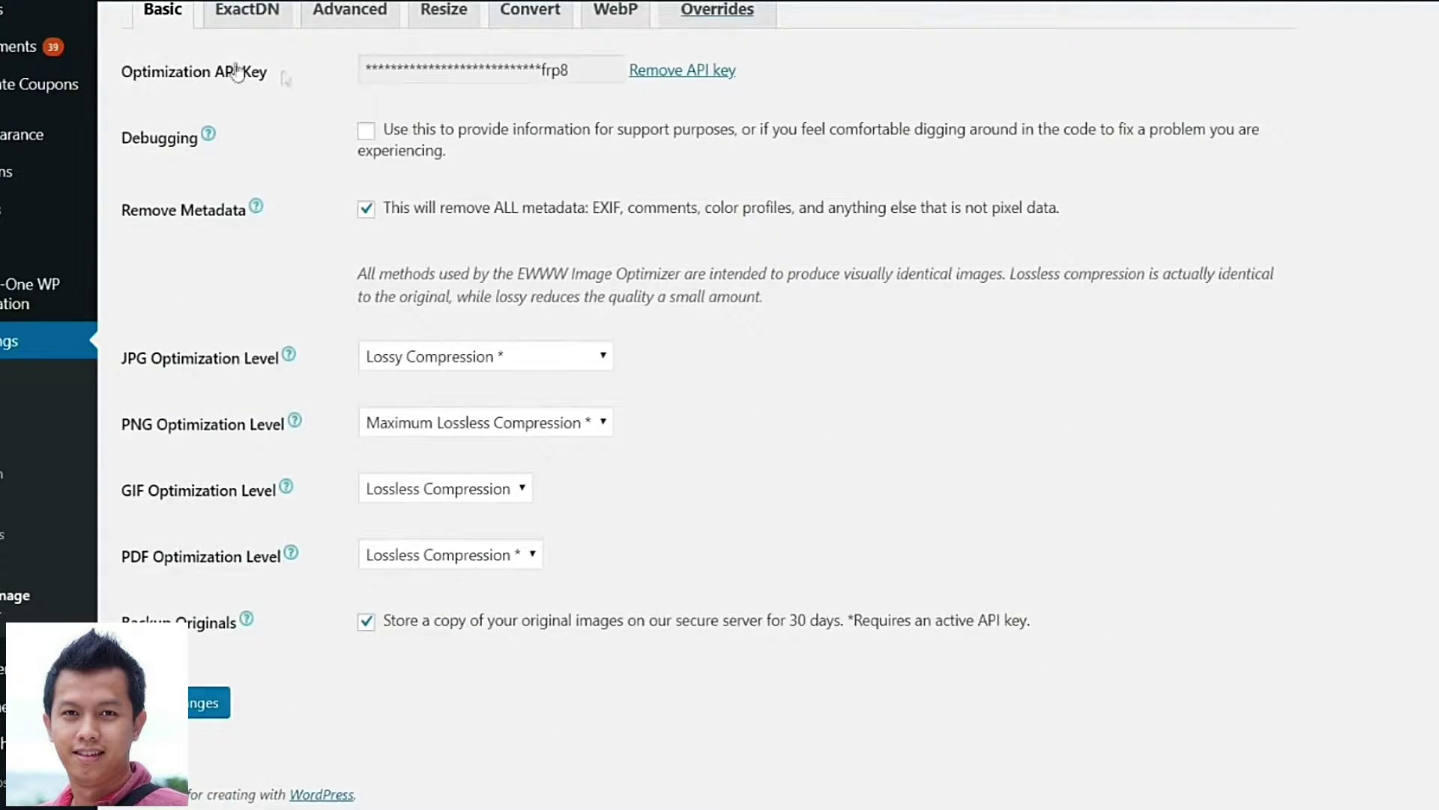
left_click_drag(142, 144, 191, 139)
left_click(184, 161)
scroll(1049, 349, "up", 4)
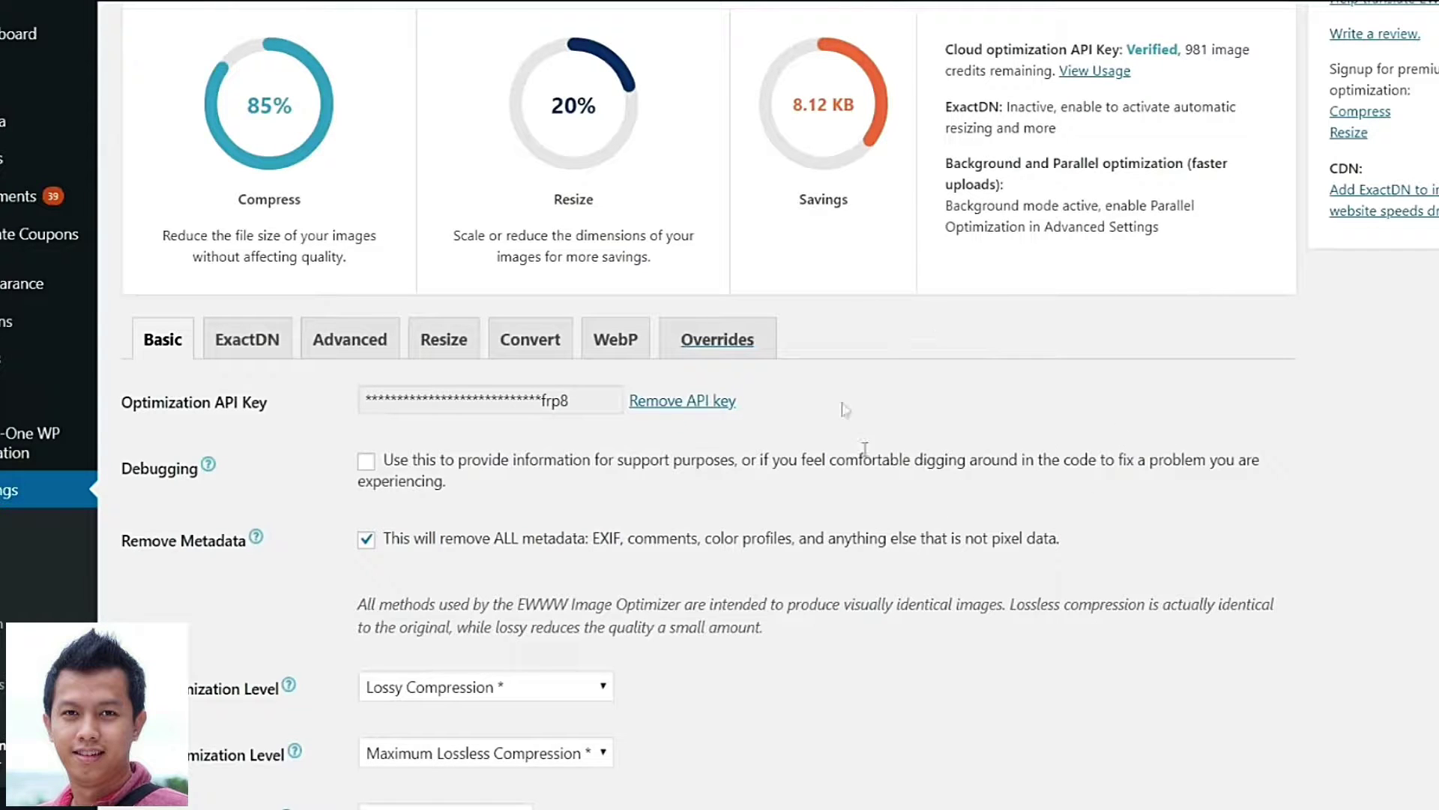
scroll(1177, 263, "up", 4)
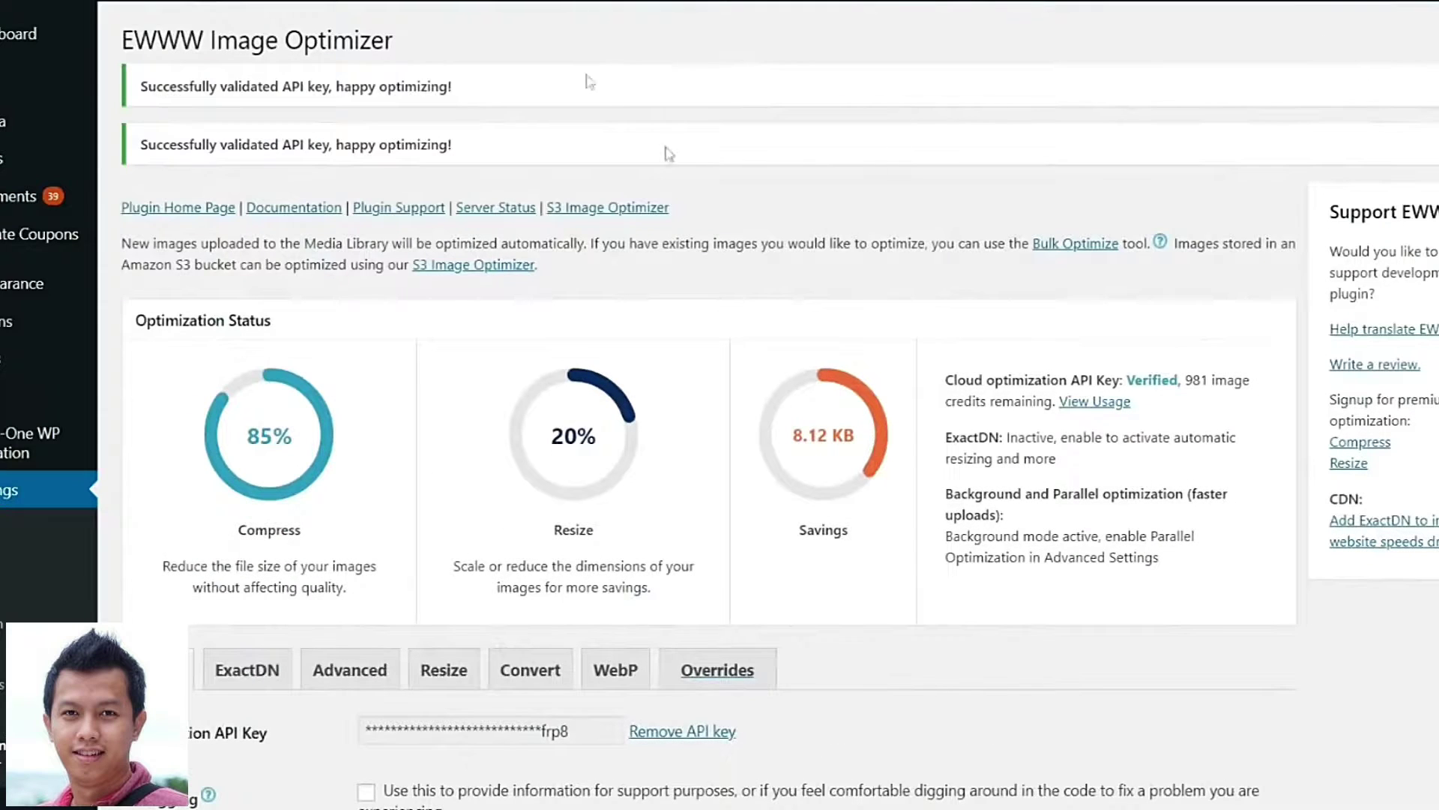
Set the JPG Optimization Level to Maximum Lossy Compression in the Basic settings.
scroll(967, 364, "down", 5)
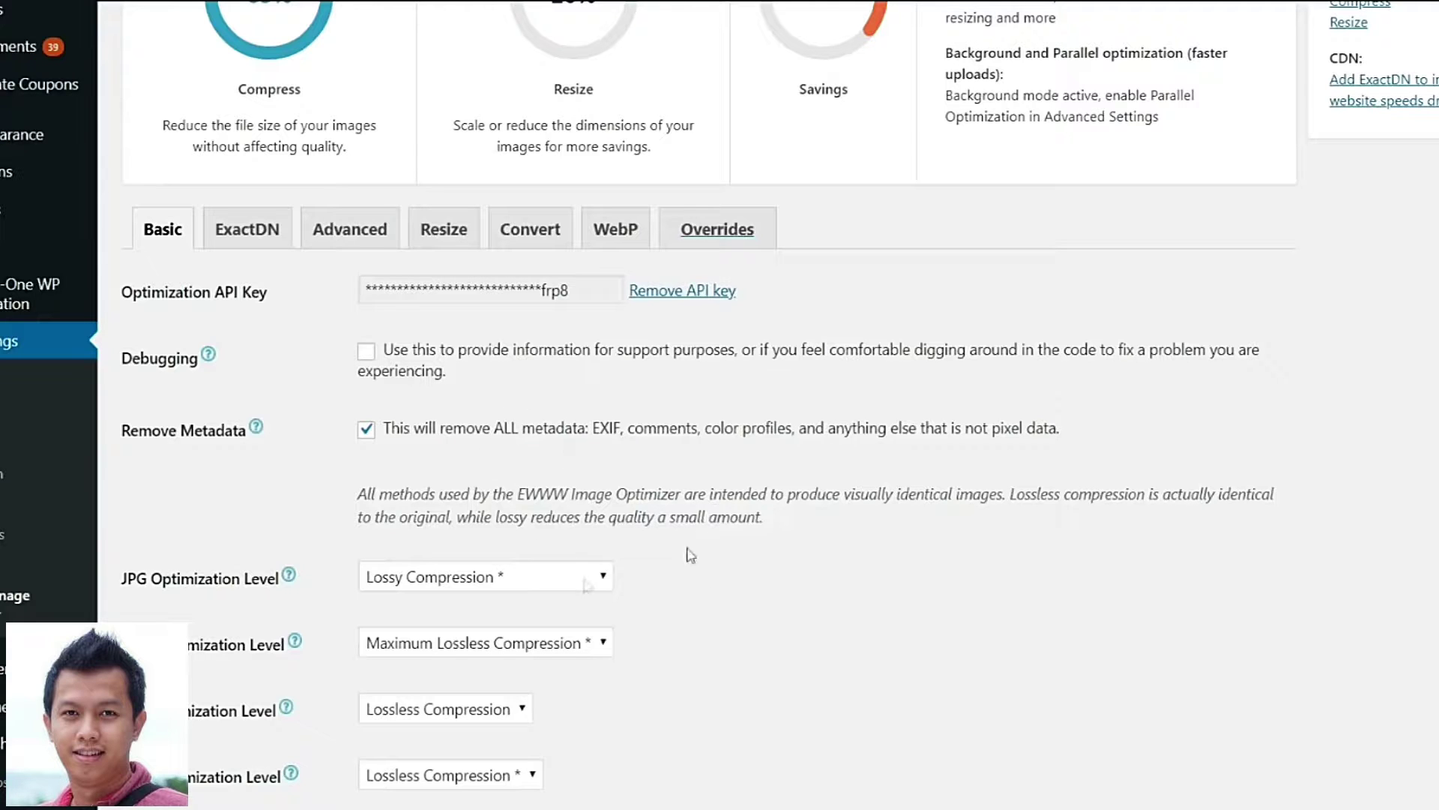
scroll(978, 500, "down", 3)
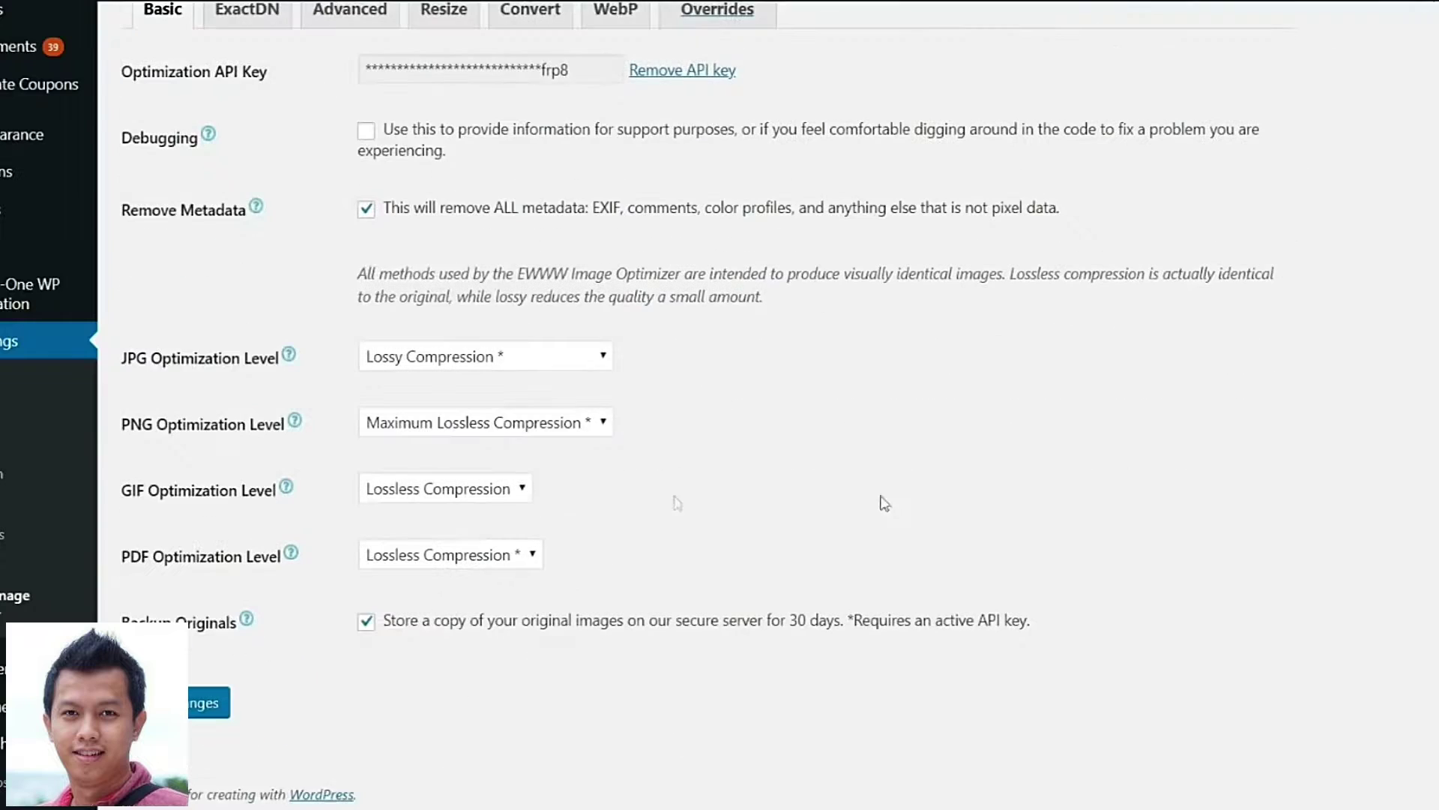
left_click_drag(126, 373, 280, 381)
left_click(493, 358)
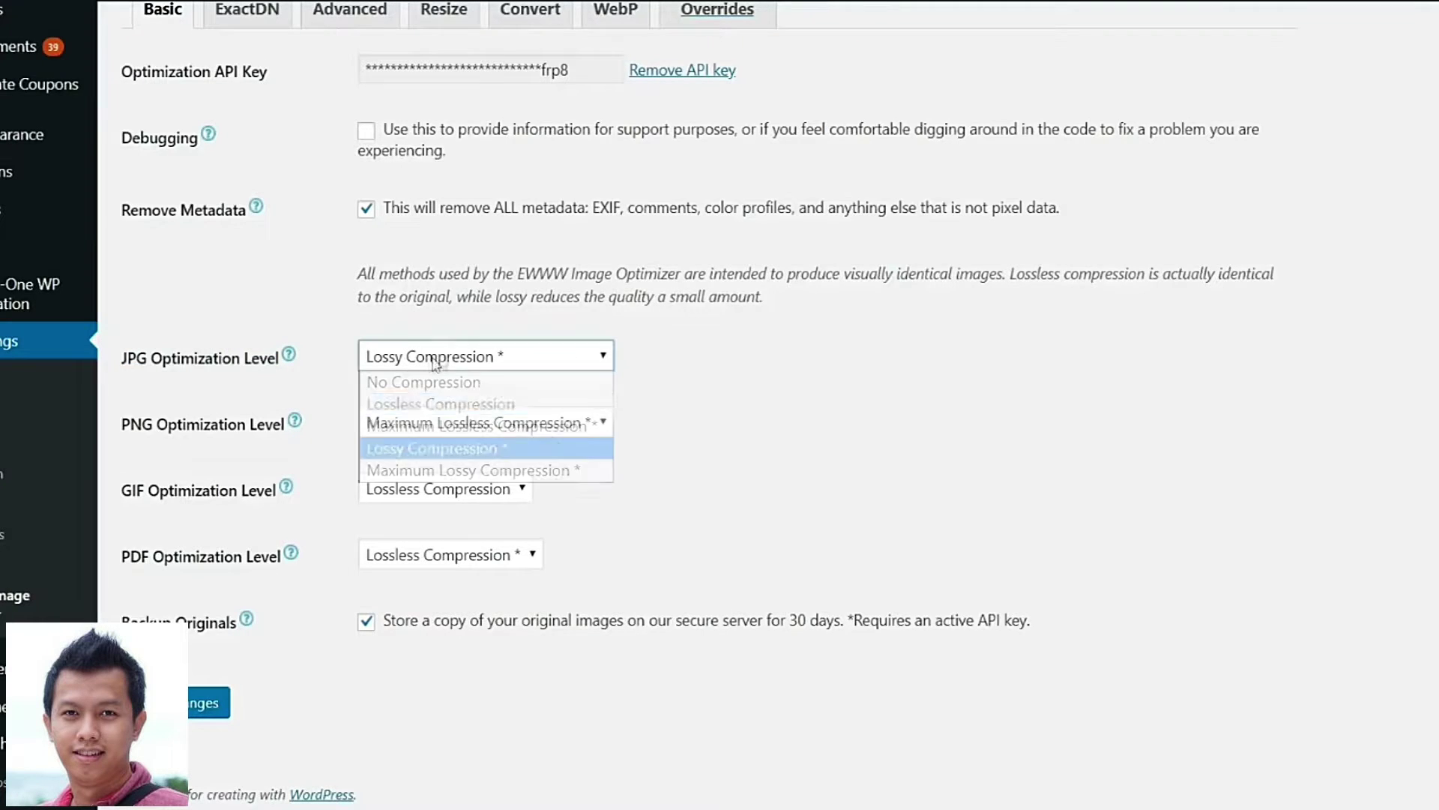
left_click(522, 448)
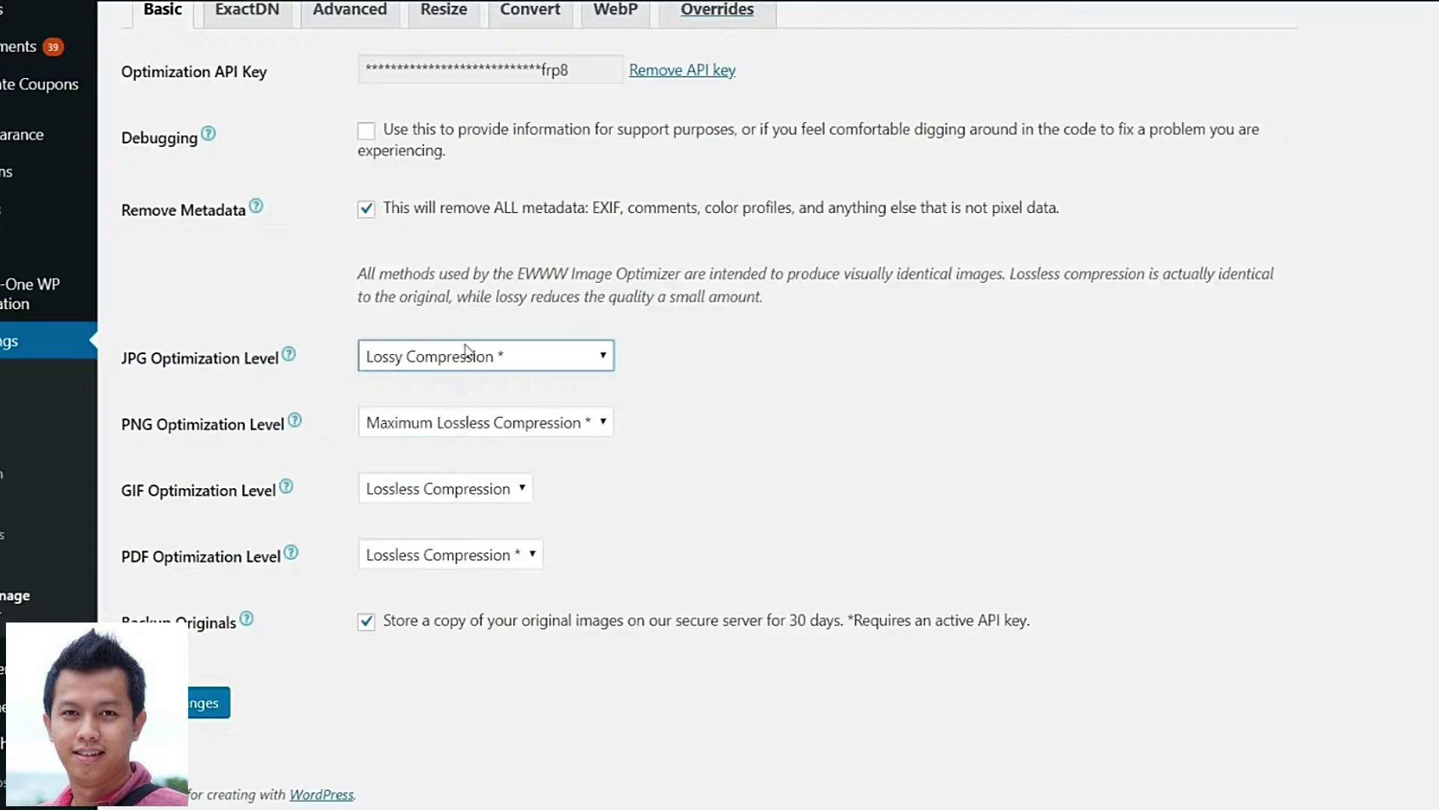
left_click(469, 353)
left_click(466, 472)
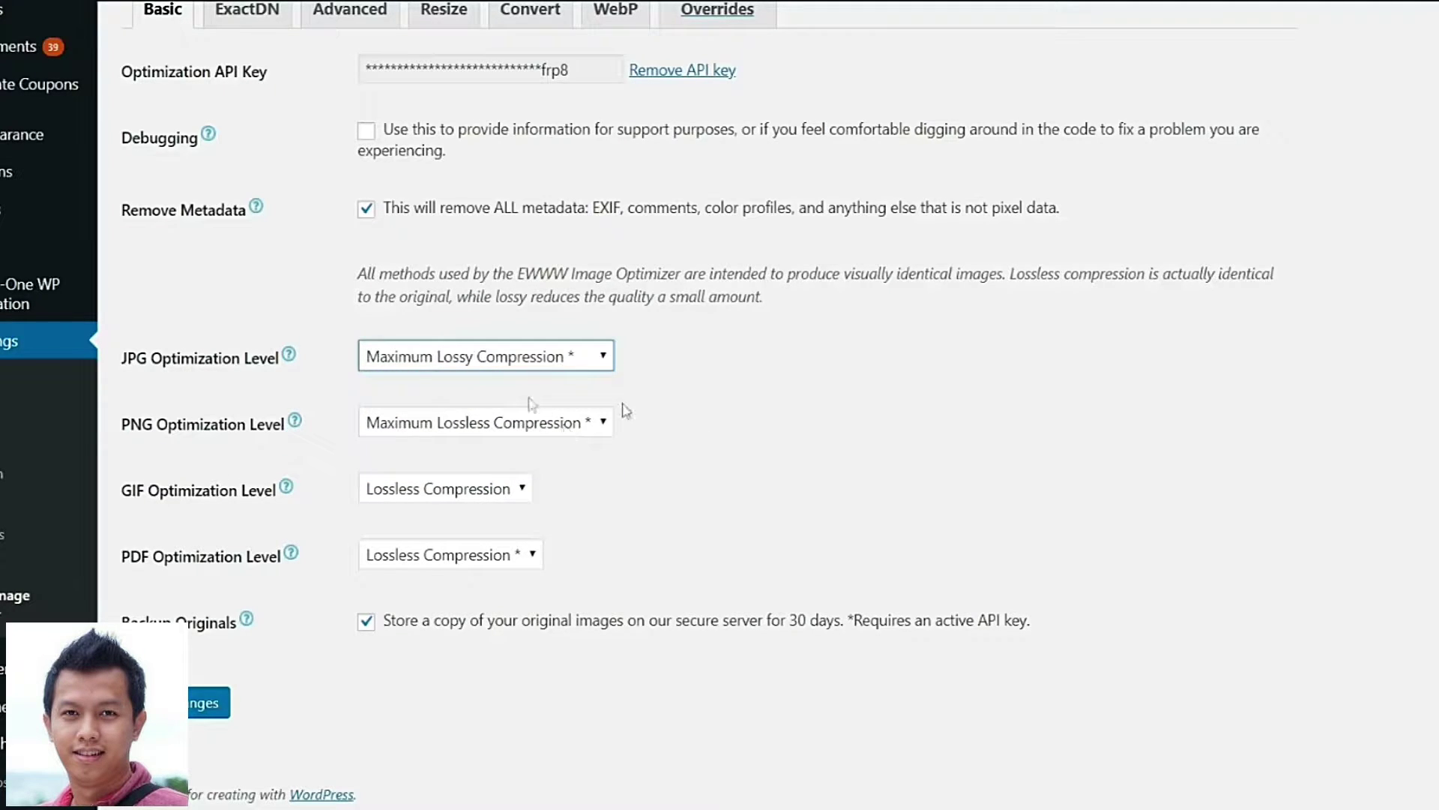
Set the PNG Optimization Level to Maximum Lossy Compression.
left_click_drag(120, 424, 186, 435)
left_click(462, 435)
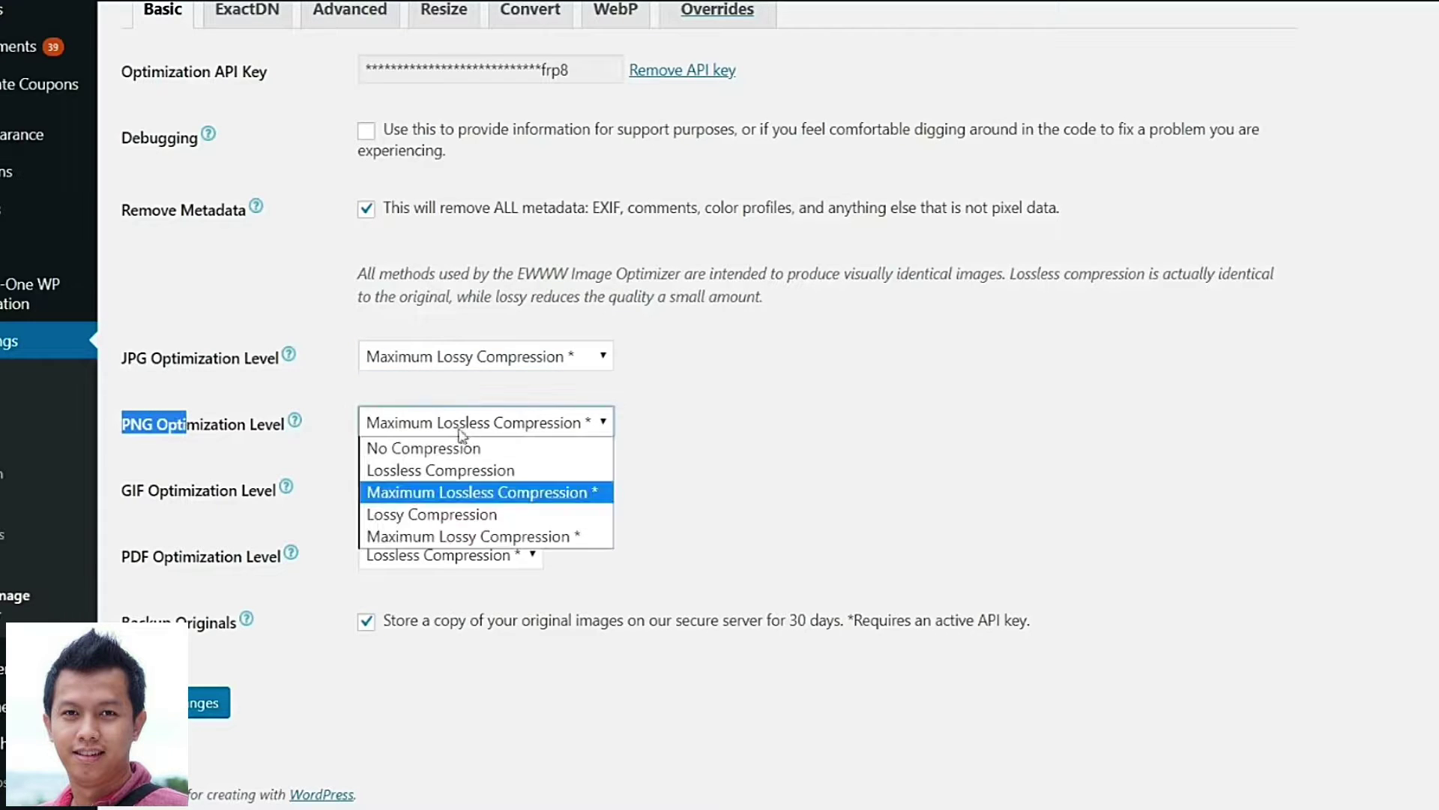
left_click(465, 545)
Keep the GIF level at Lossless Compression, set the PDF Optimization Level to Lossy Compression, and save the changes.
left_click(225, 498)
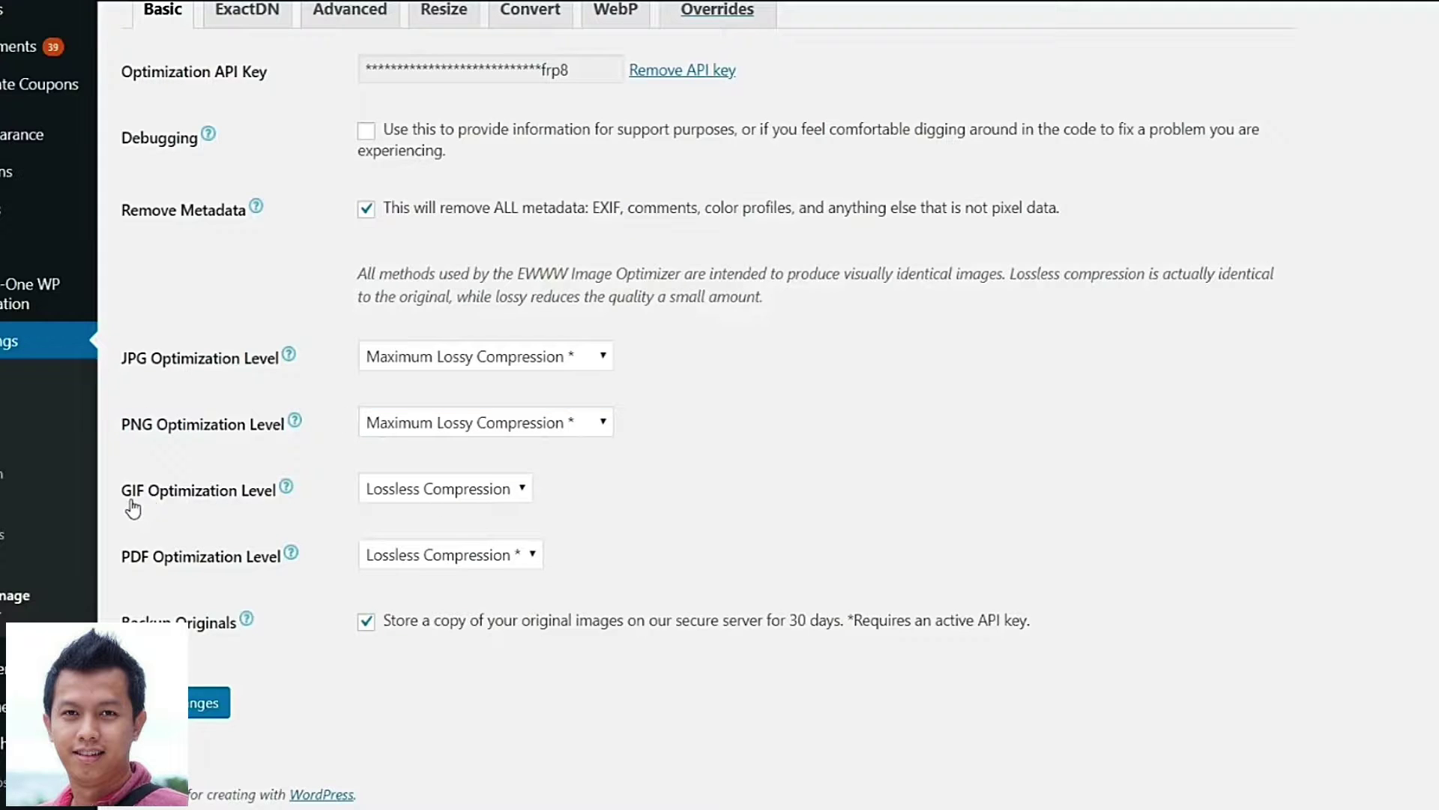
left_click(438, 499)
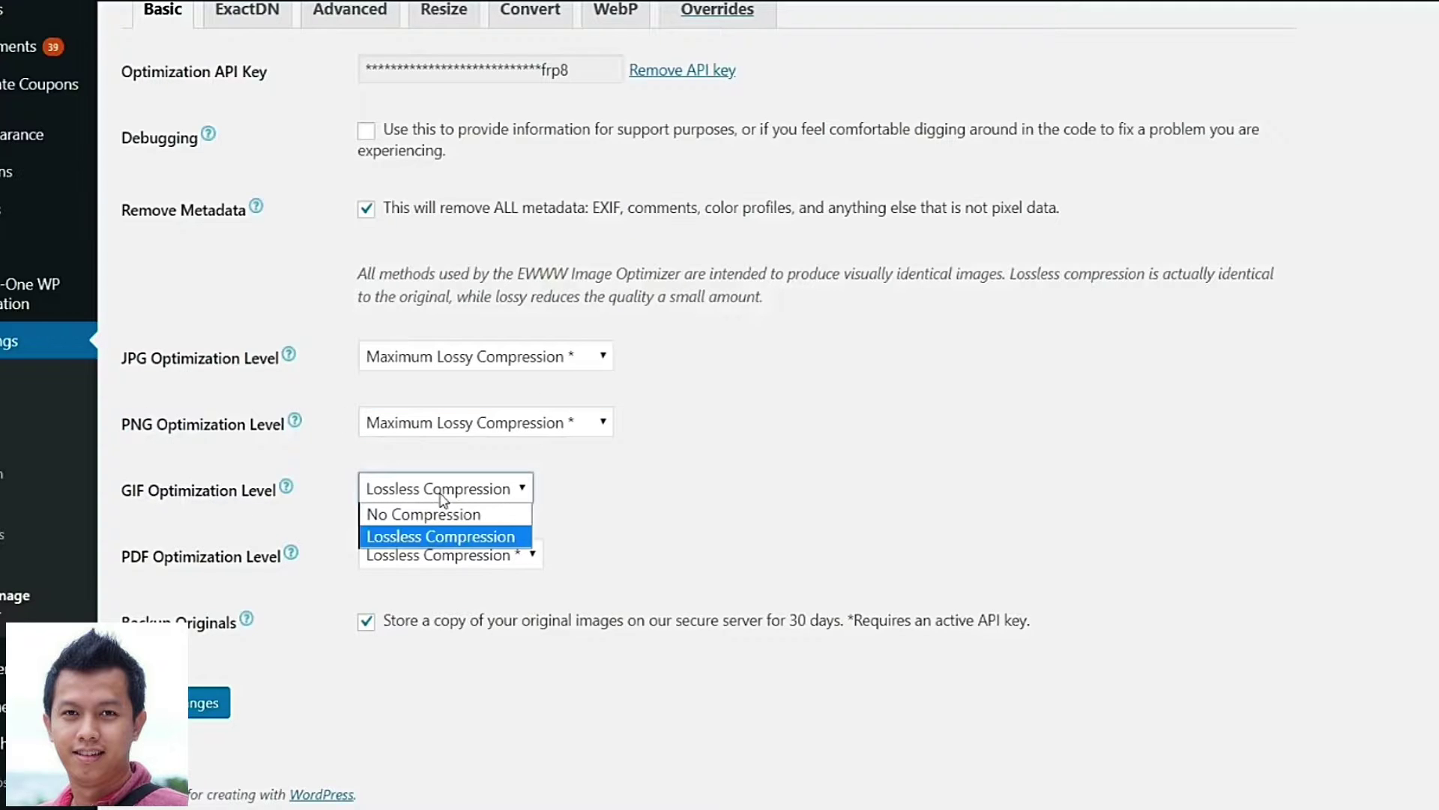
left_click(419, 537)
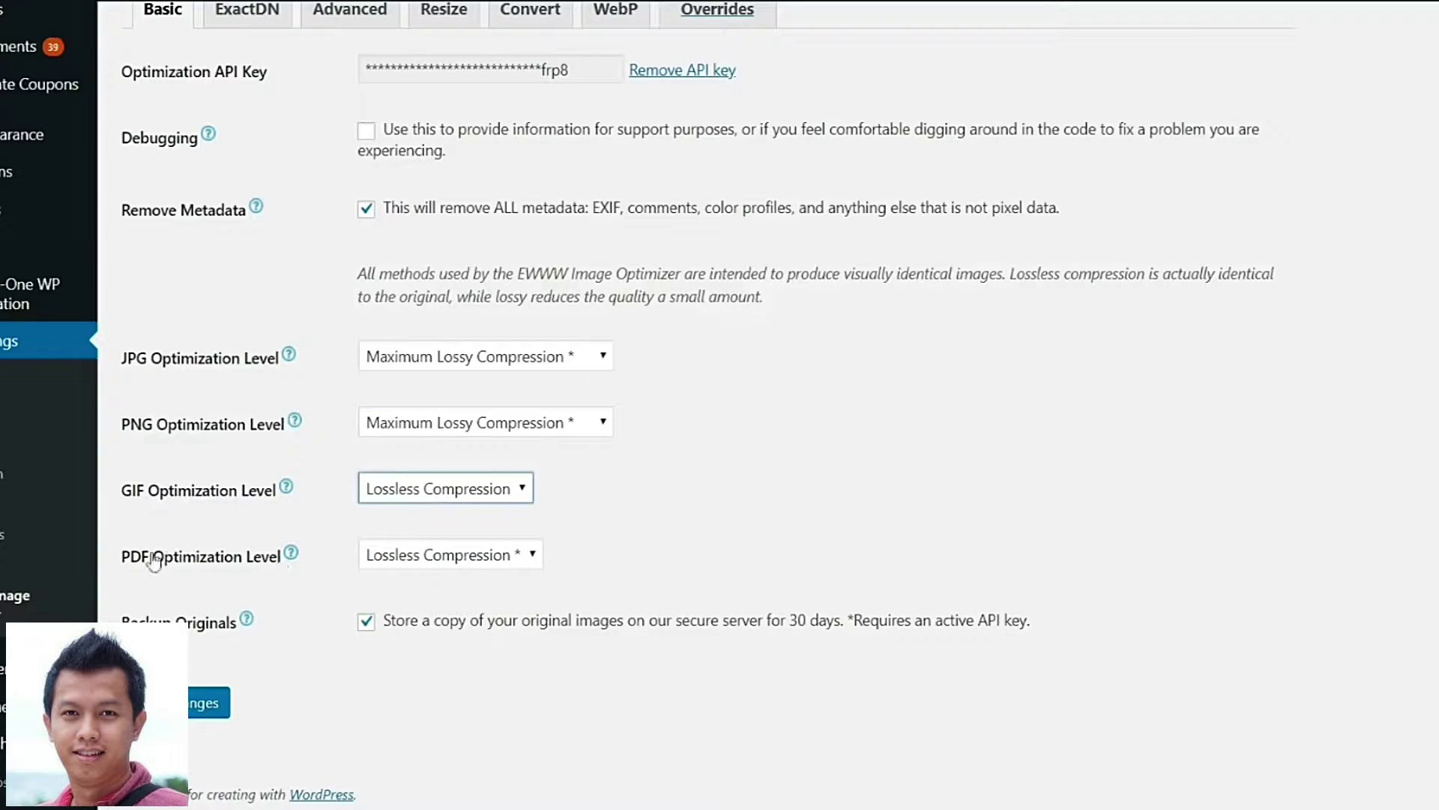
left_click(499, 553)
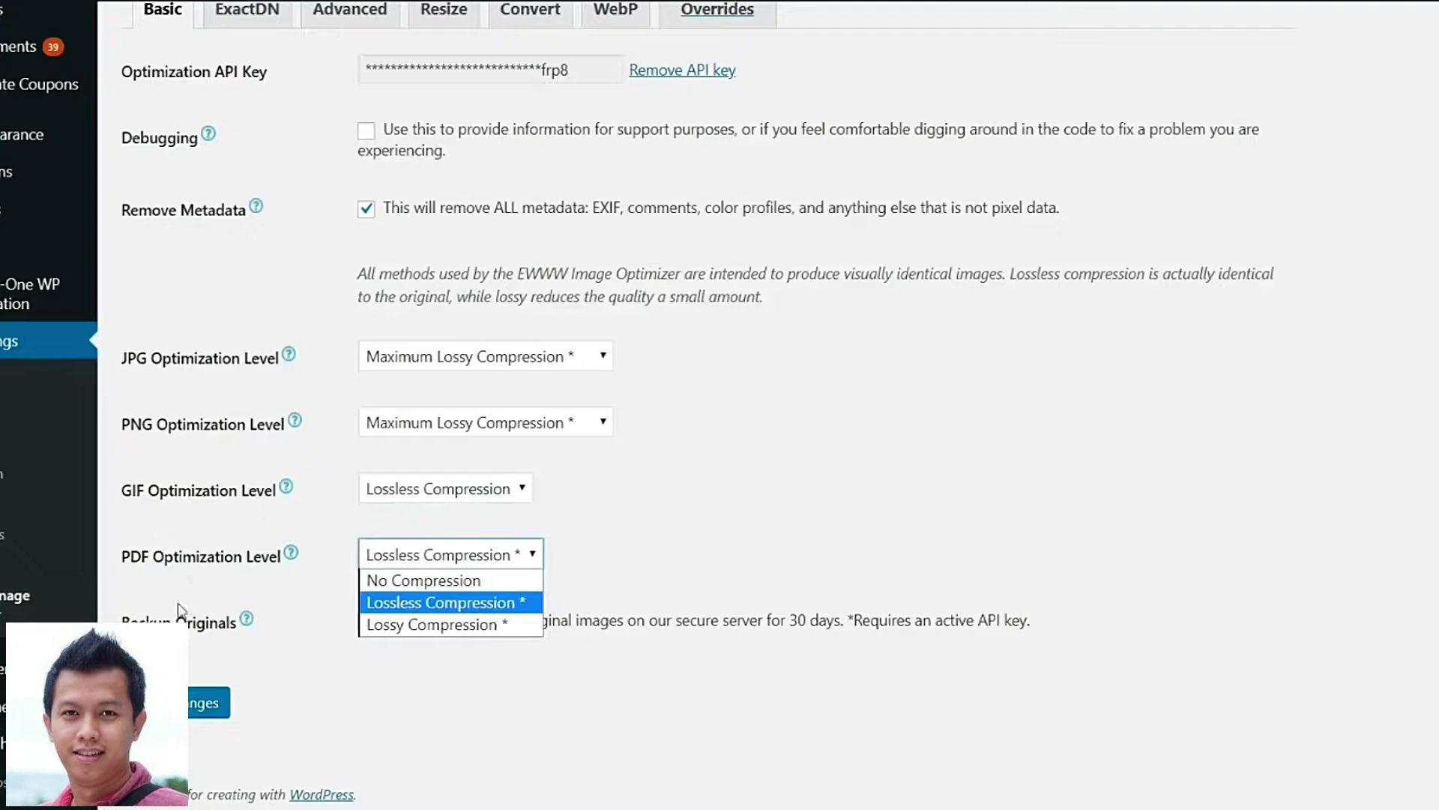
left_click(433, 627)
left_click(192, 712)
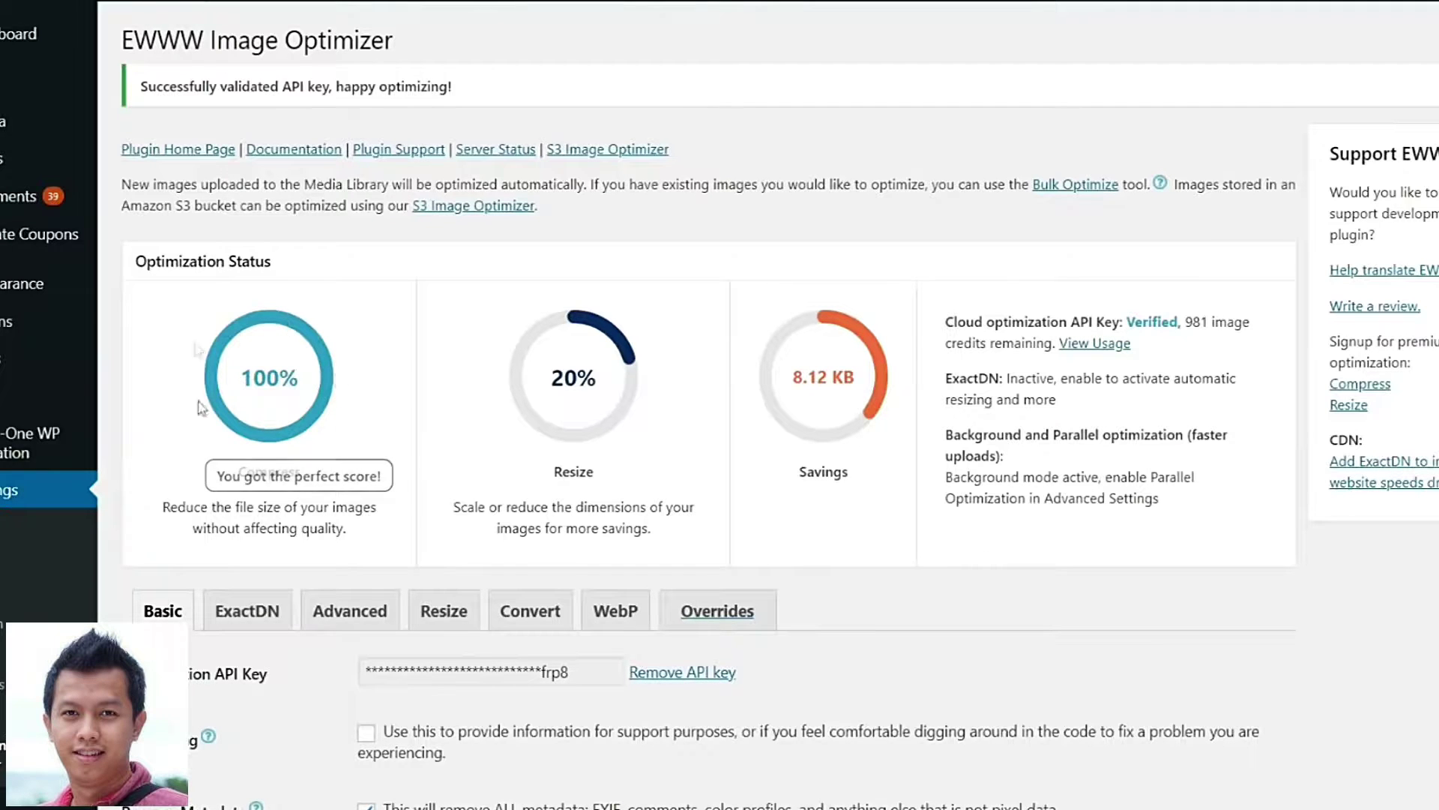
Read the ExactDN feature list, including WebP Conversion and JS/CSS Minification, and enable CDN and automatic image resizing.
scroll(267, 368, "down", 5)
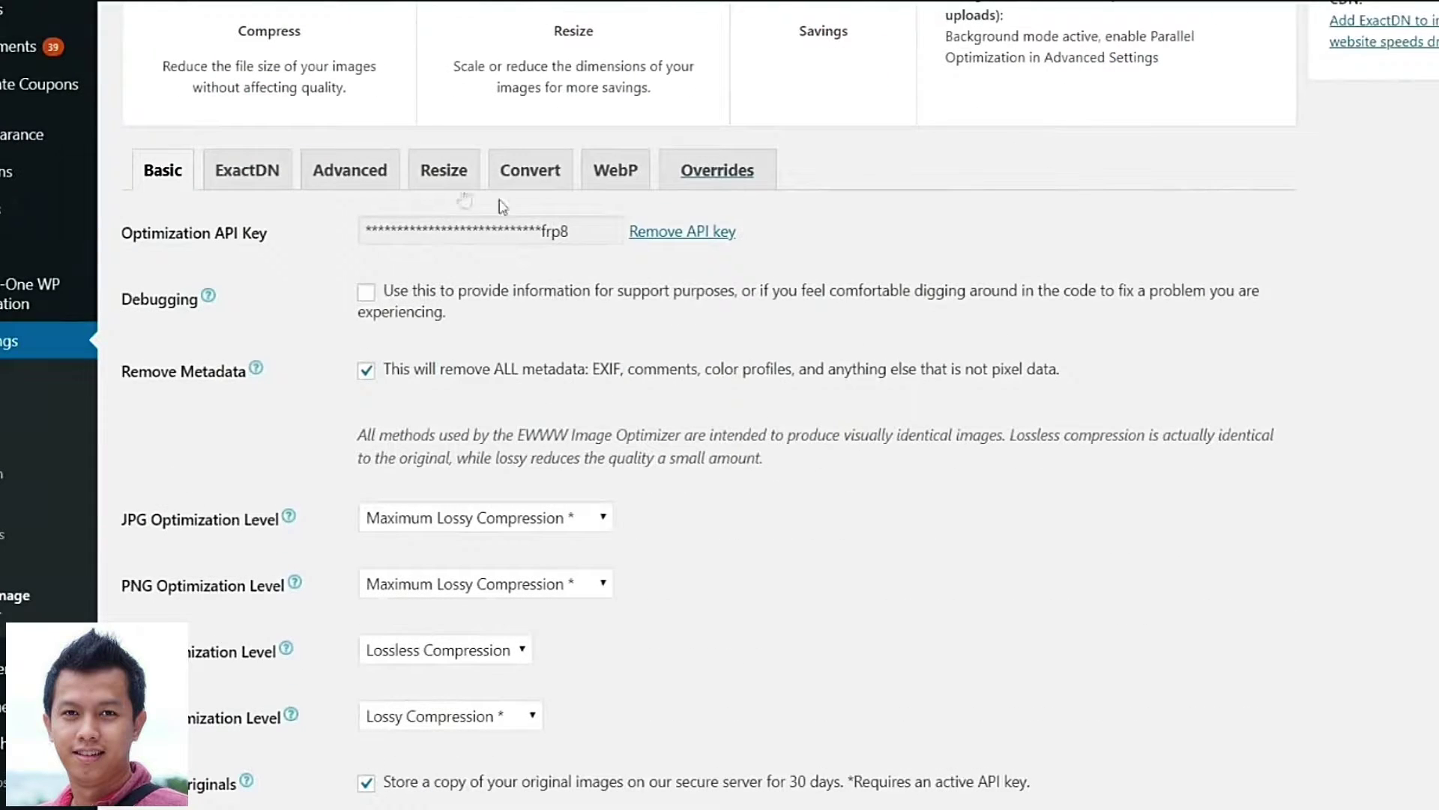
left_click(248, 185)
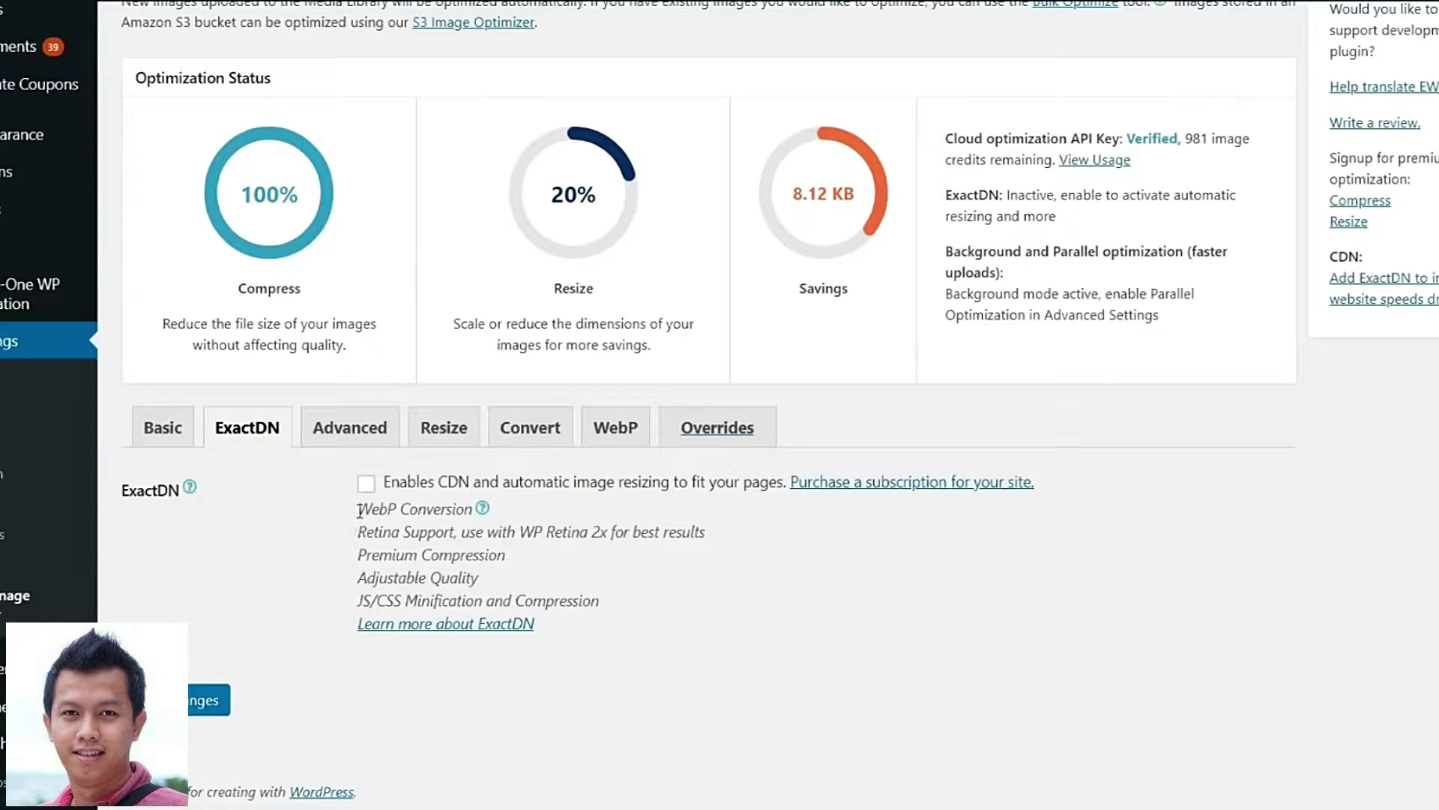
left_click_drag(360, 511, 443, 510)
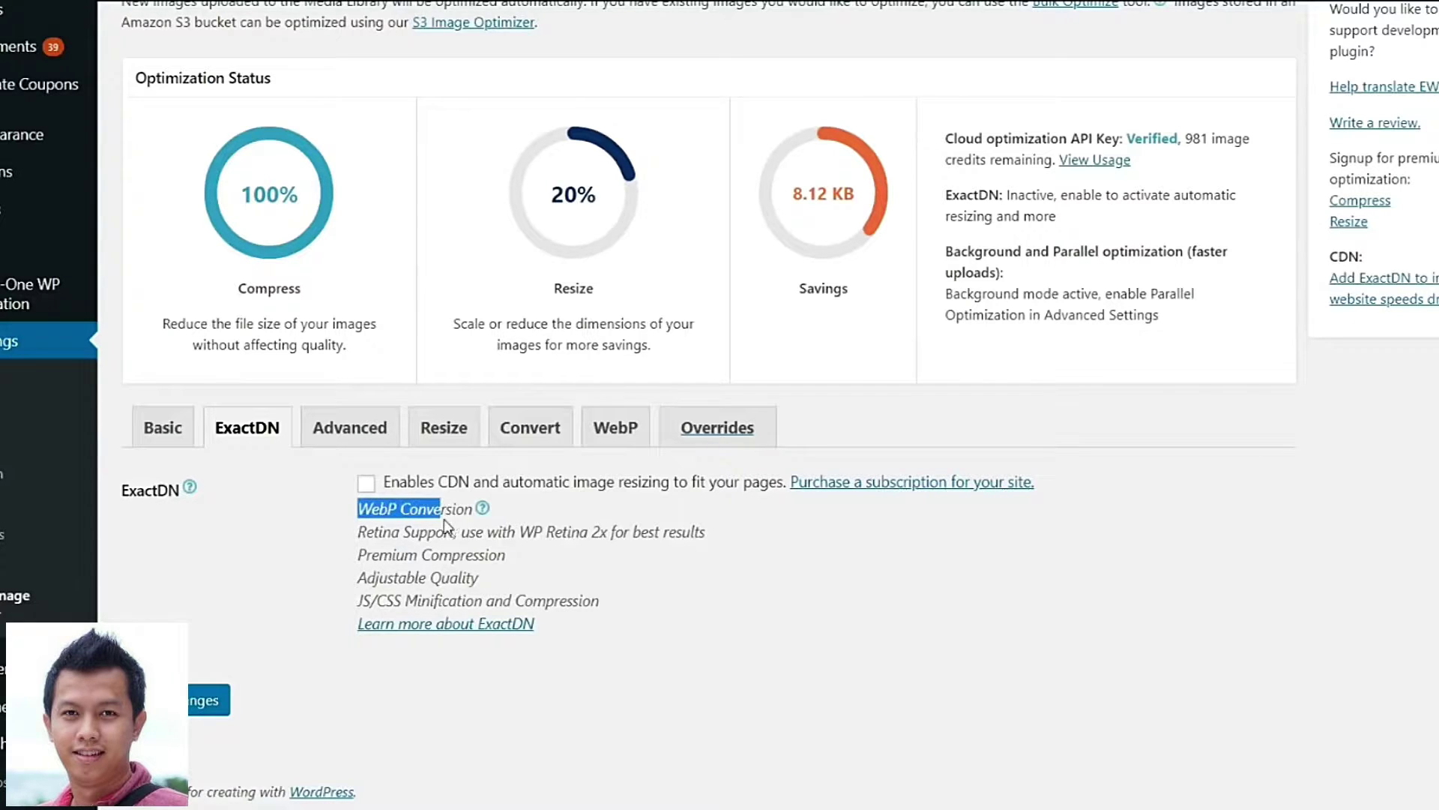
left_click(861, 533)
left_click_drag(353, 515, 395, 509)
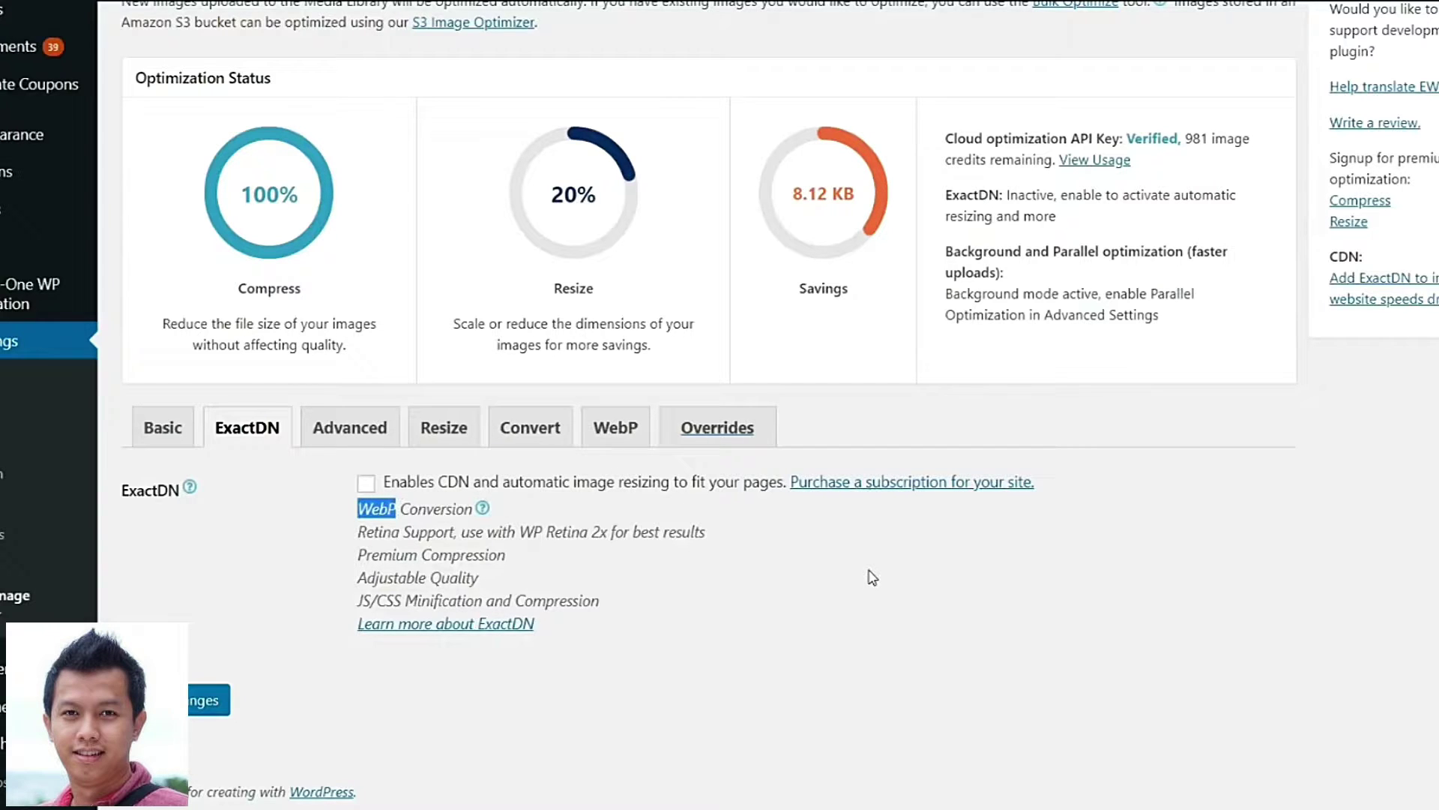
left_click_drag(554, 599, 380, 594)
left_click(379, 594)
left_click(367, 484)
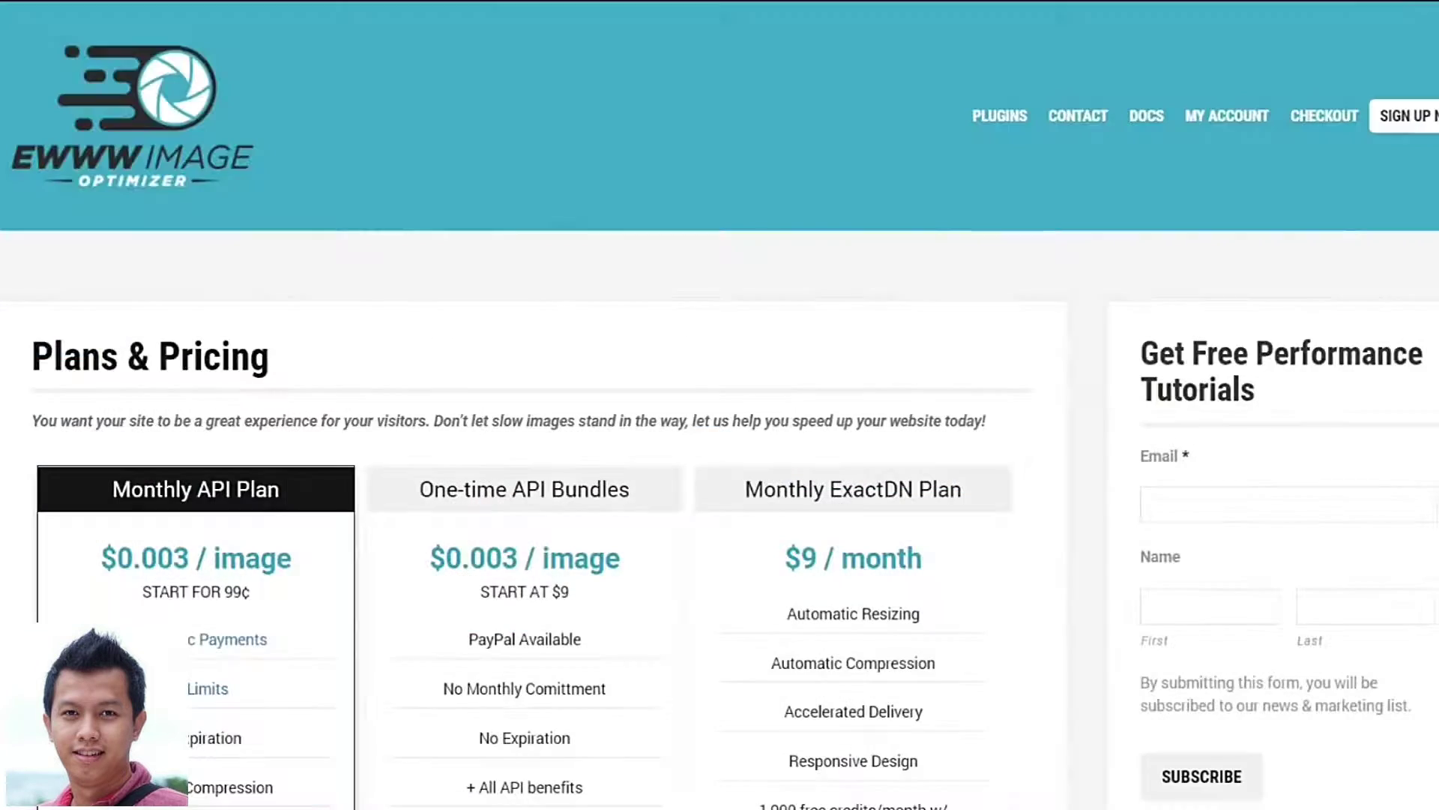
Review the Monthly ExactDN Plan on the Plans & Pricing page and compare it with the ExactDN features in the plugin settings.
scroll(748, 259, "down", 3)
left_click_drag(748, 259, 1000, 263)
left_click(834, 272)
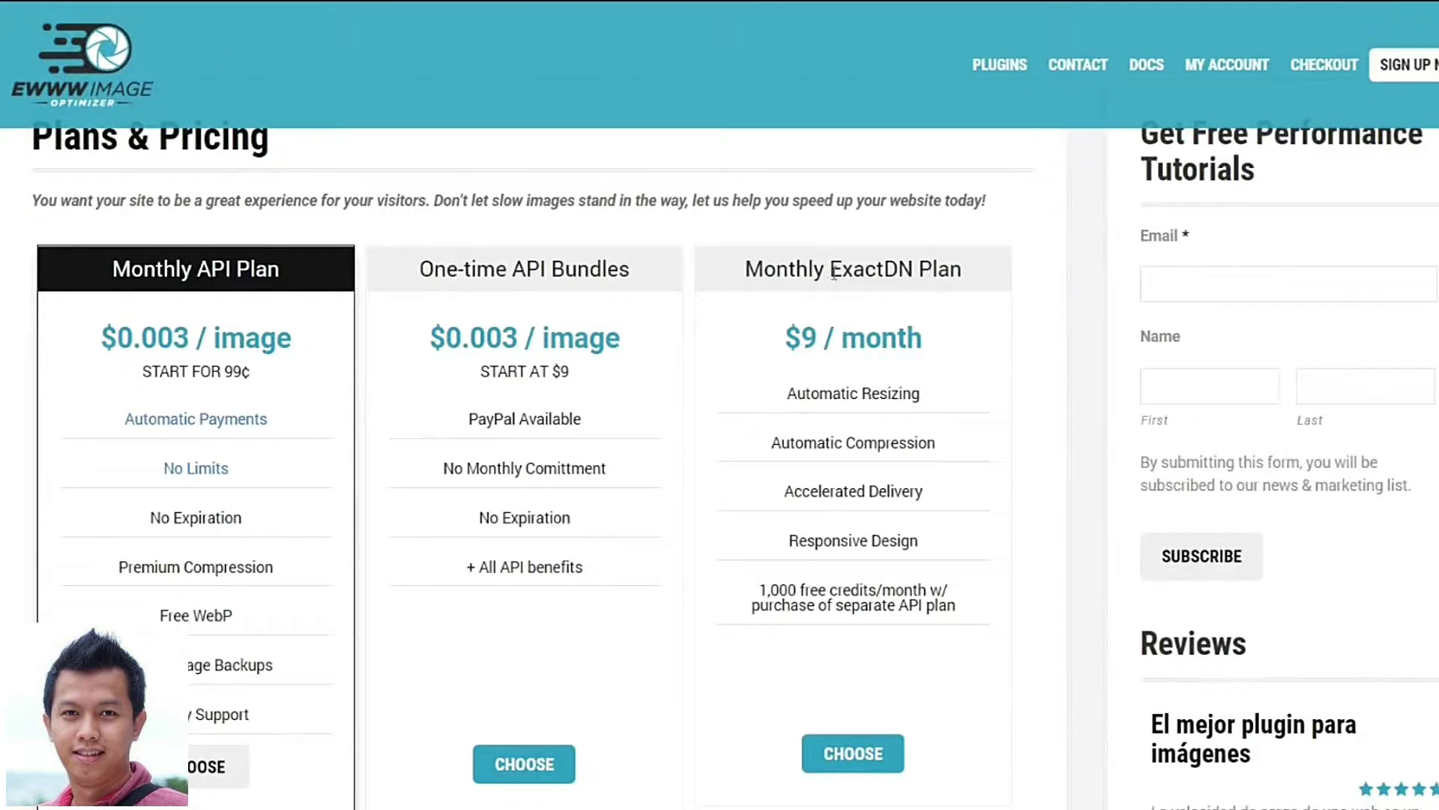
left_click_drag(830, 267, 980, 275)
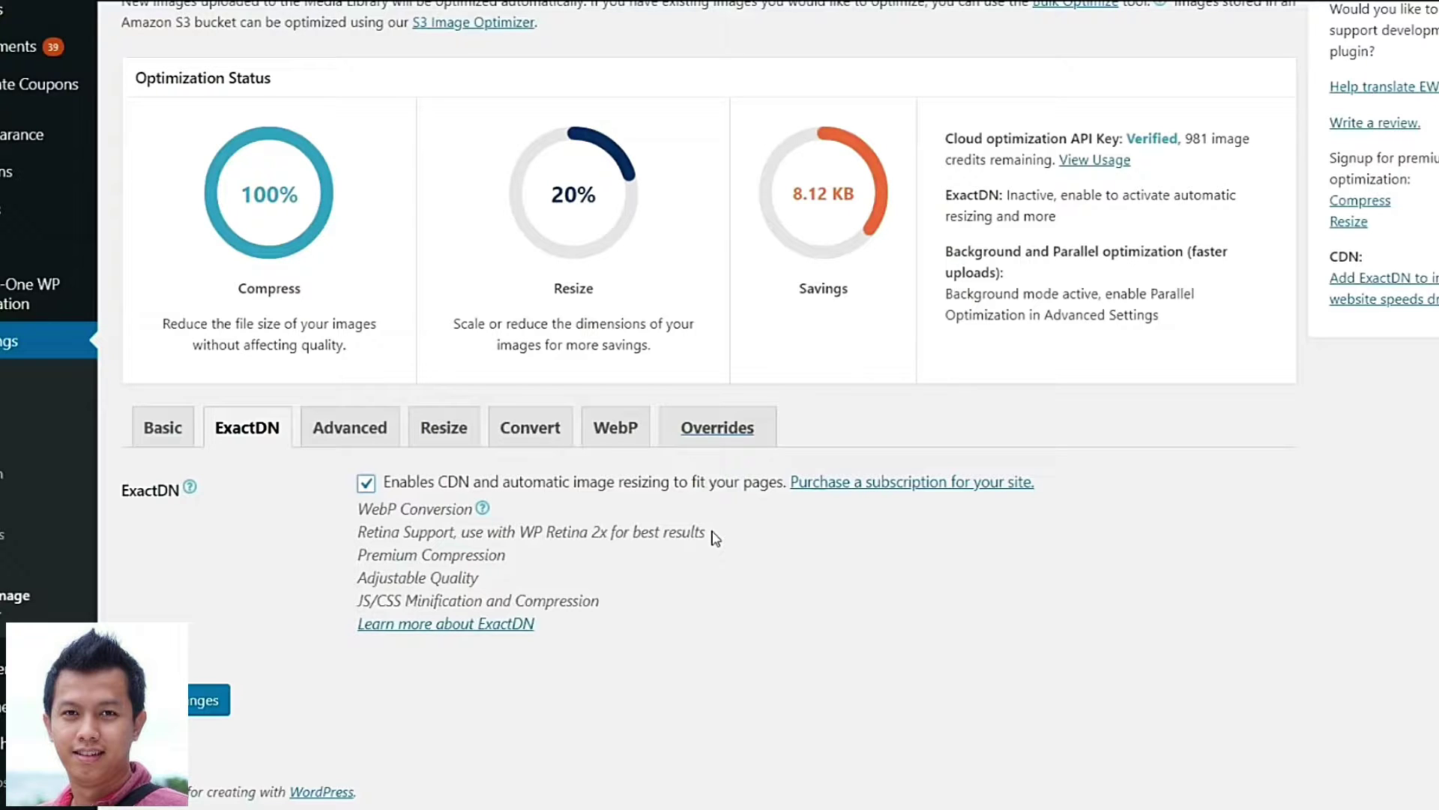
left_click_drag(357, 578, 543, 587)
left_click(534, 575)
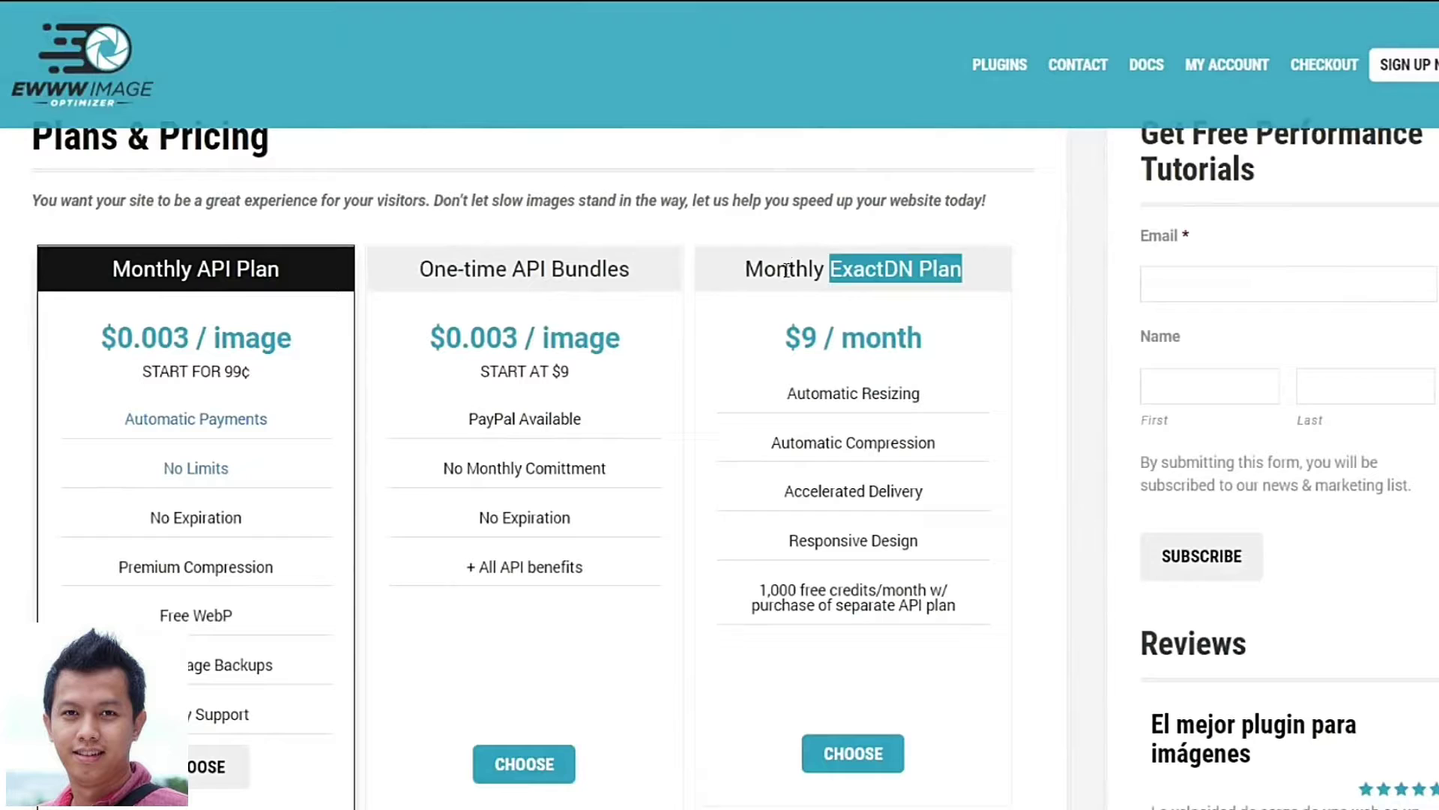
left_click_drag(748, 268, 974, 282)
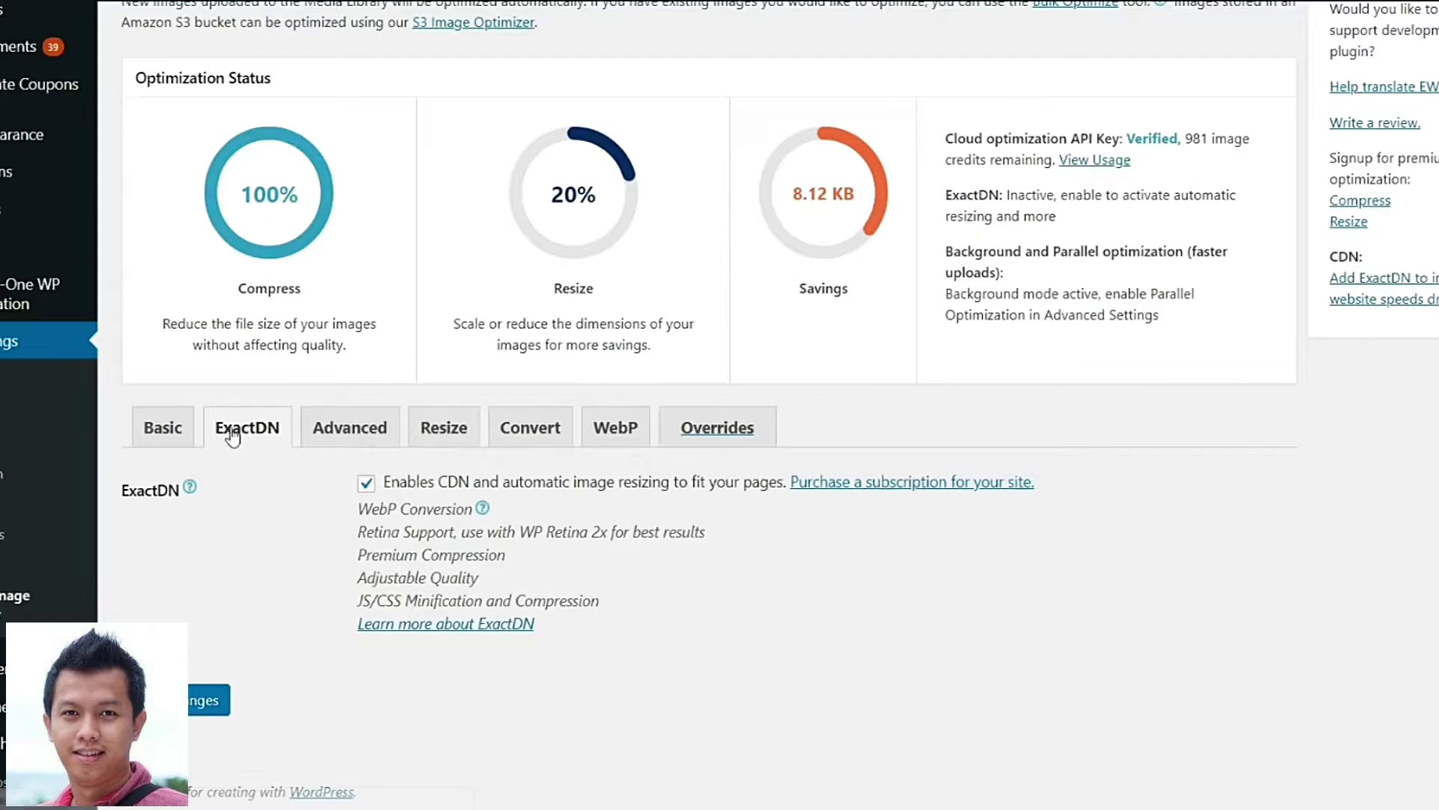
left_click(163, 427)
scroll(652, 468, "down", 3)
left_click(247, 171)
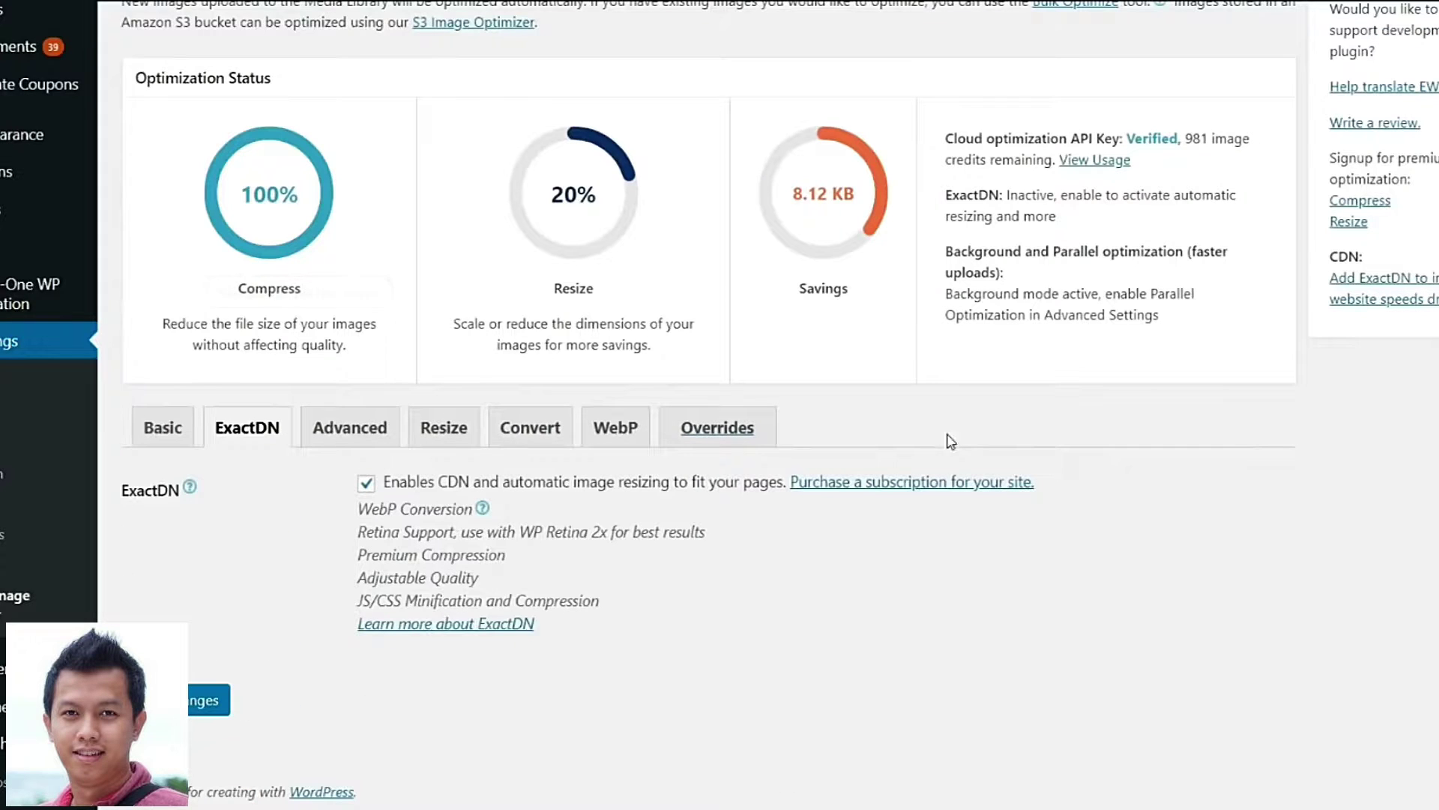
Open the Flipkart website in a new browser tab and look through the product images on its home page.
mouse_move(850, 262)
key("ctrl+t")
type("flipkart")
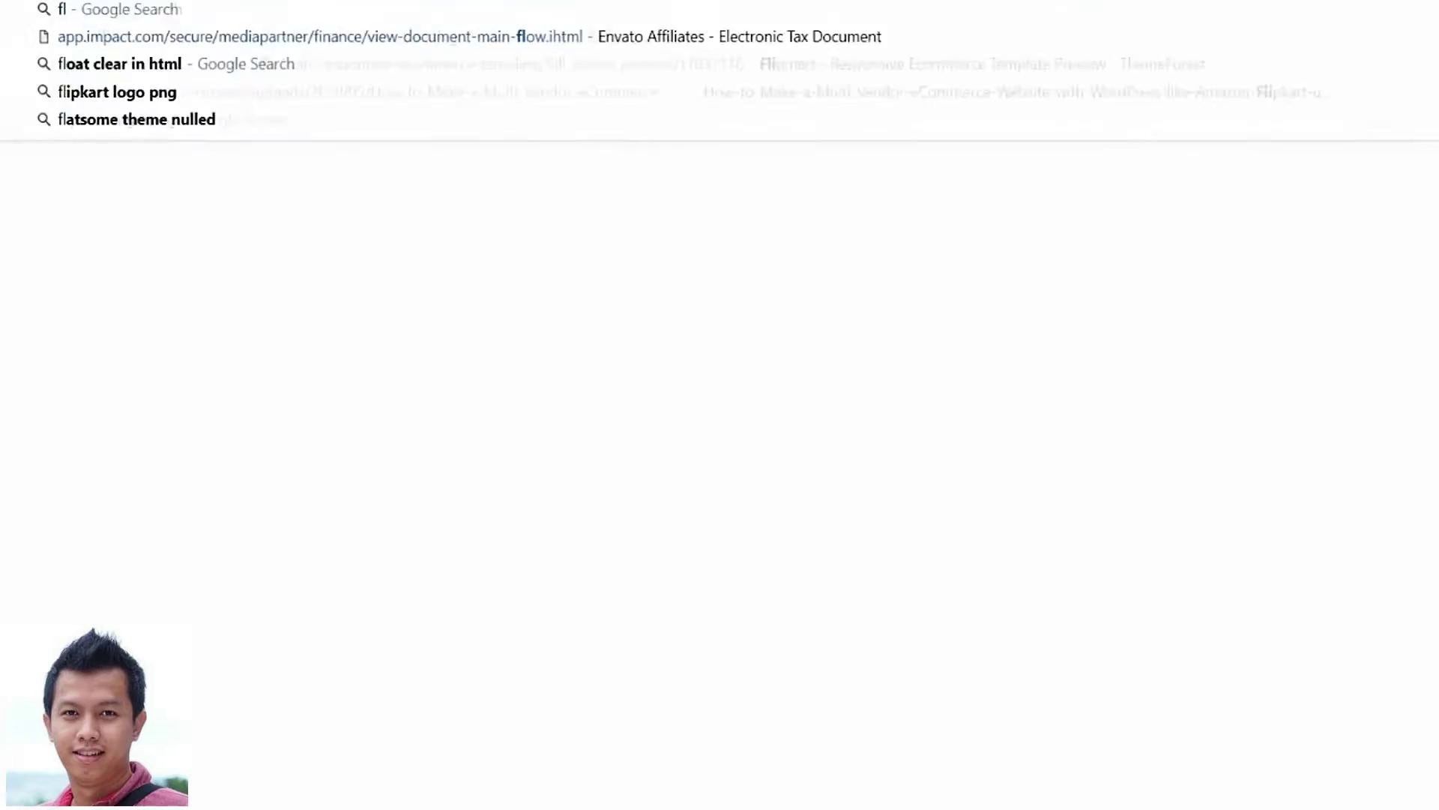
key("Return")
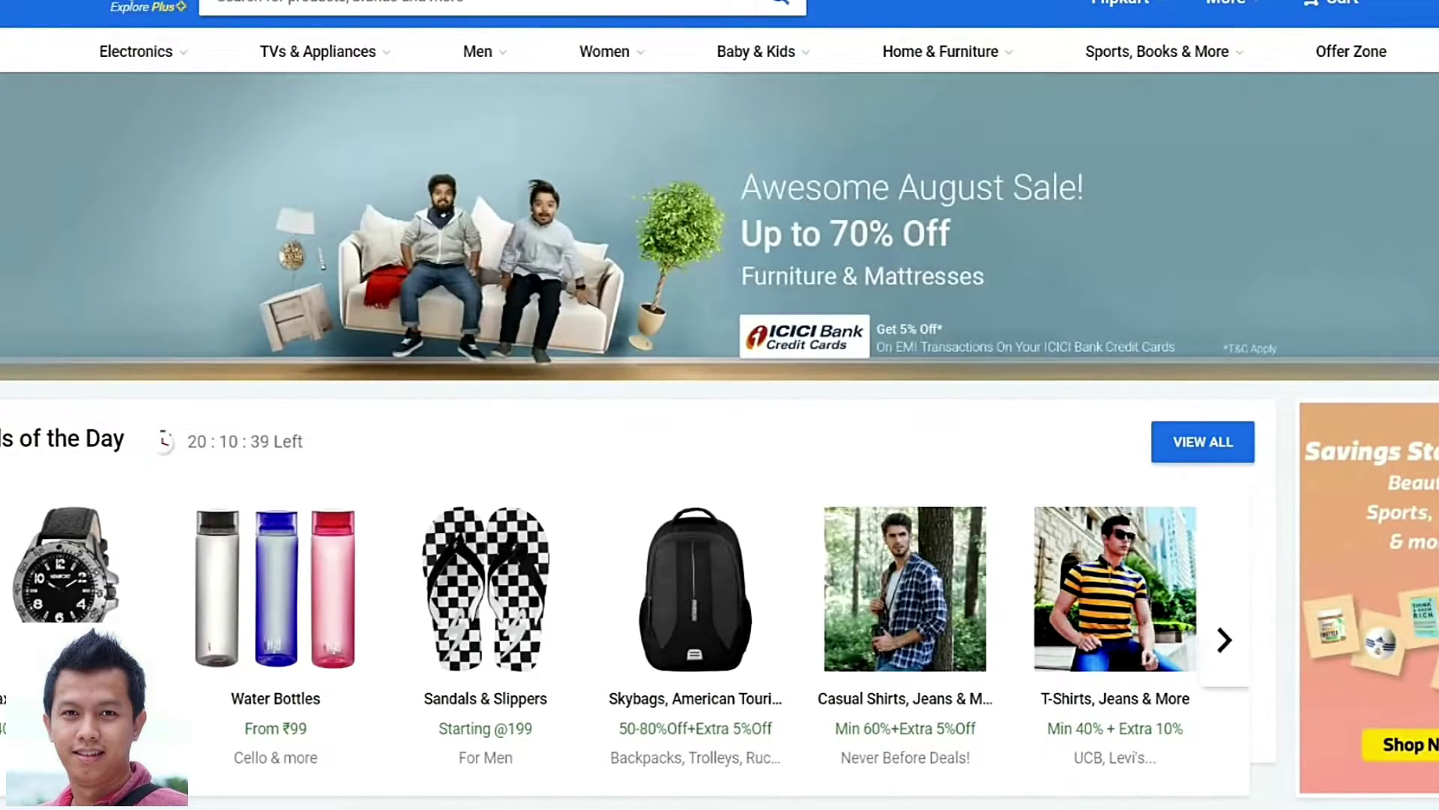
scroll(720, 414, "down", 20)
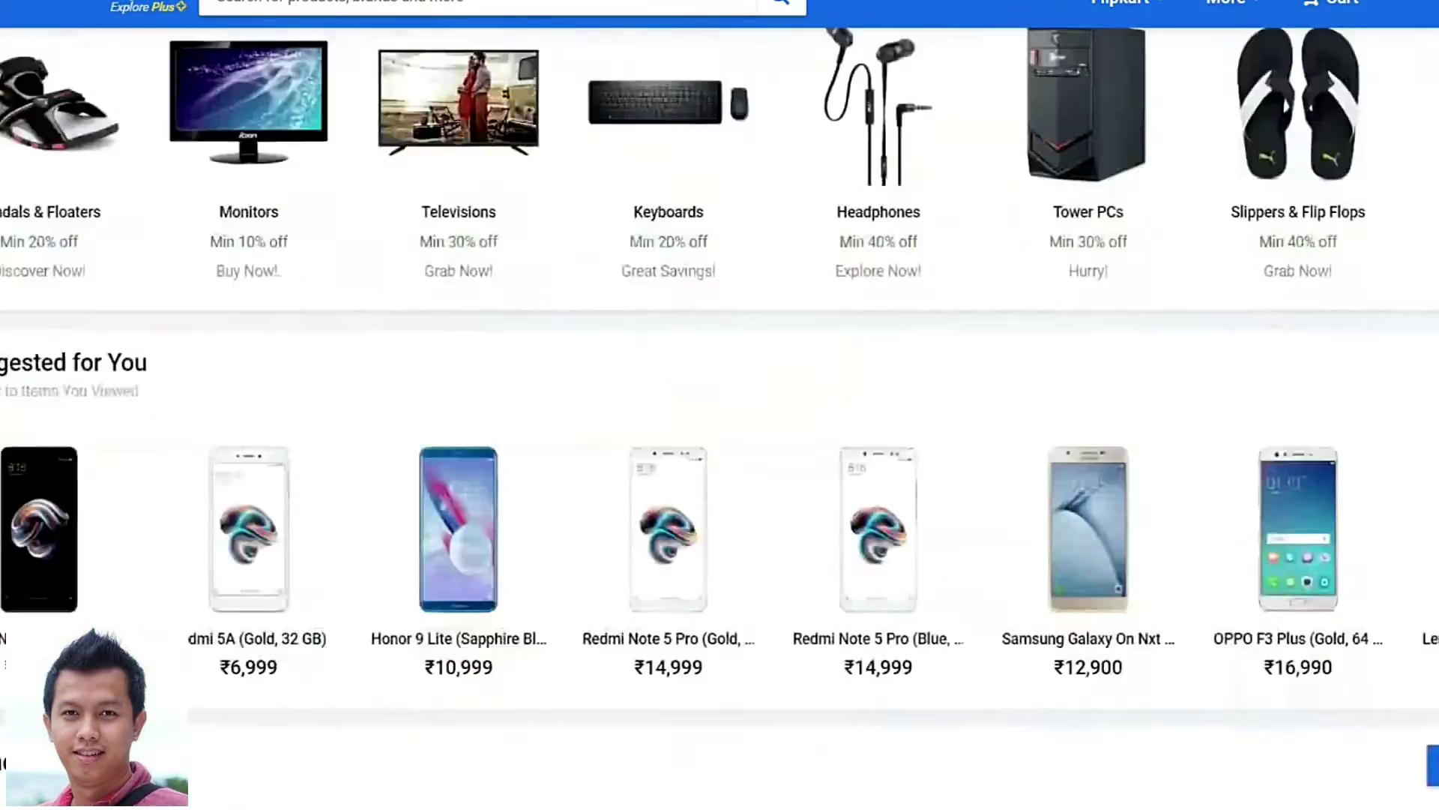
scroll(719, 414, "down", 20)
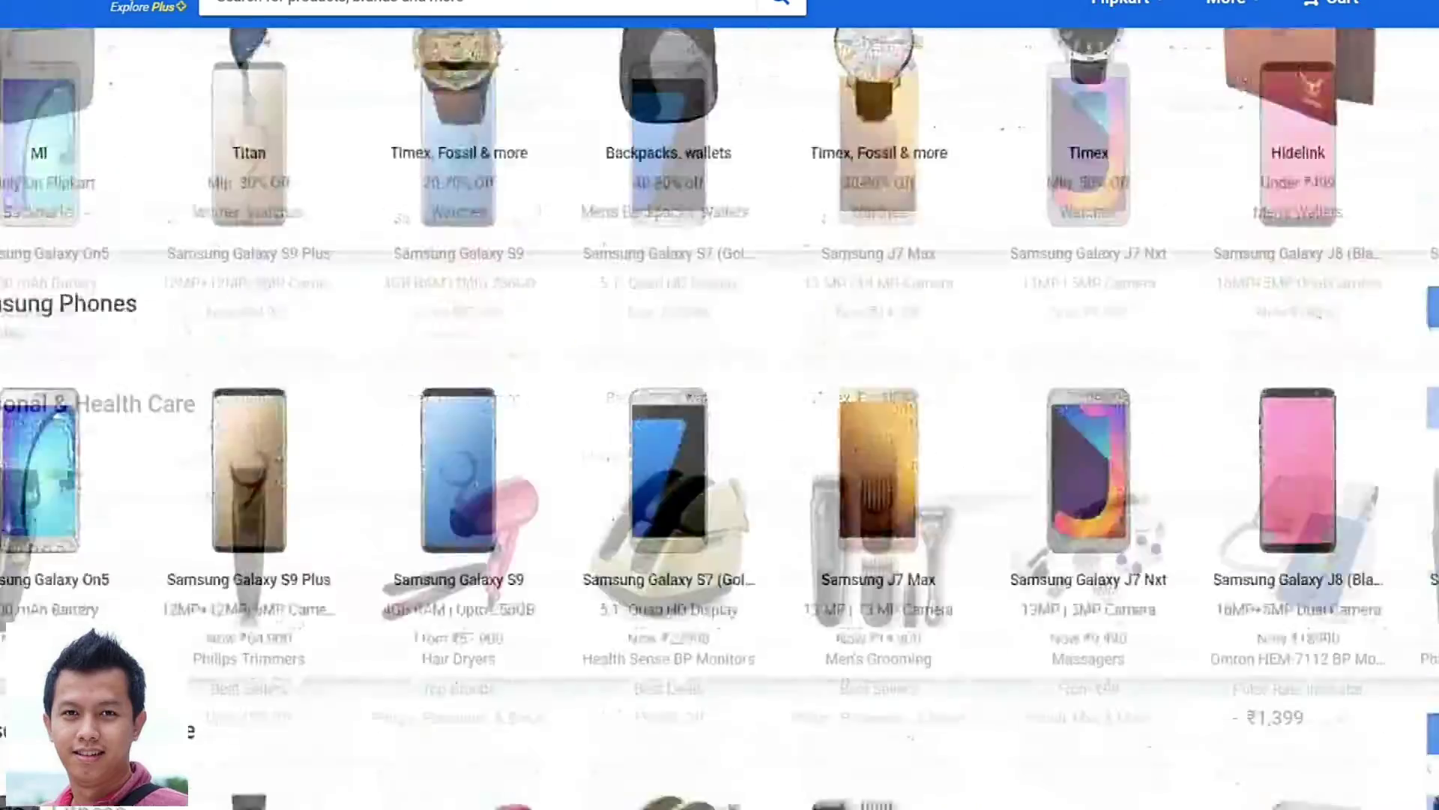
scroll(720, 414, "up", 20)
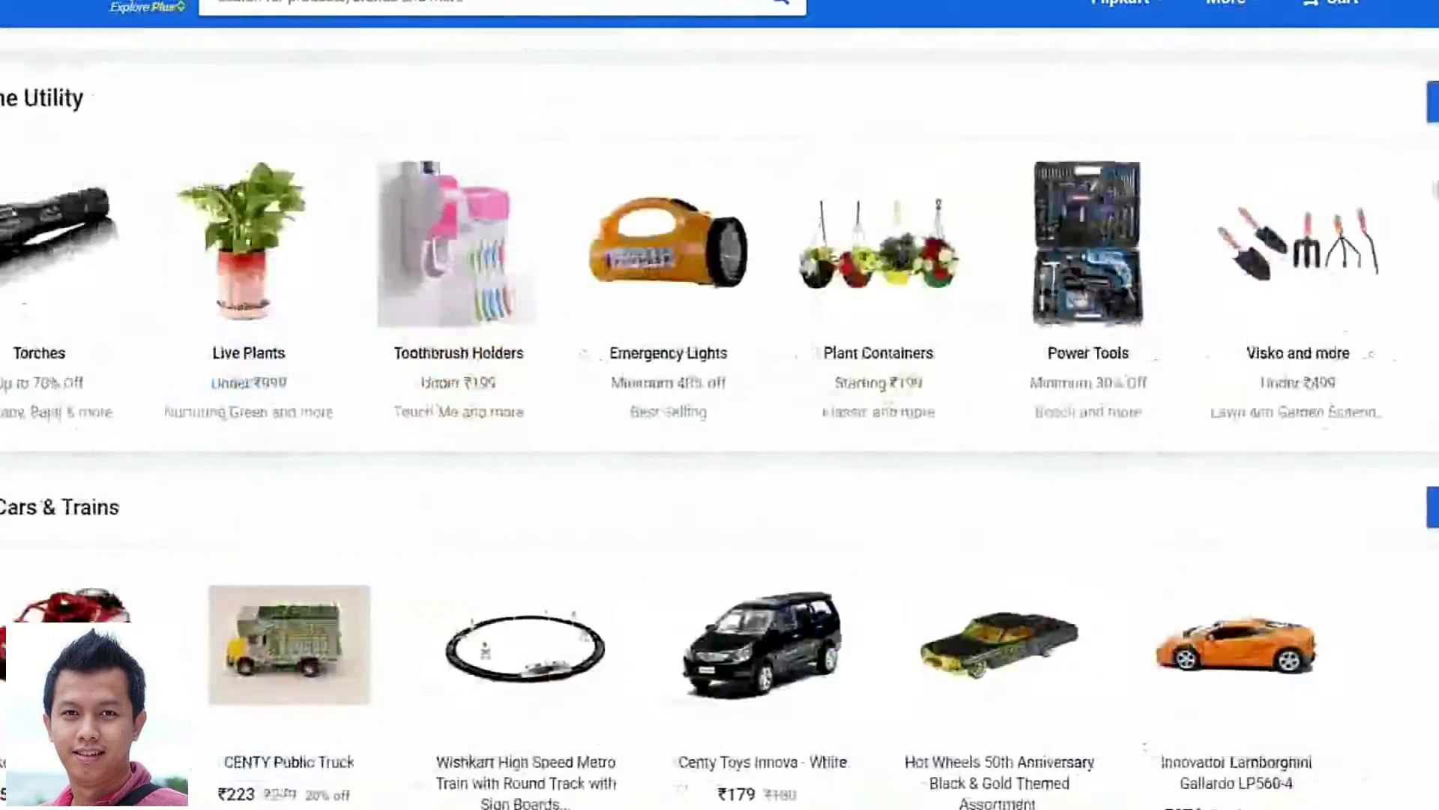
scroll(735, 300, "up", 3)
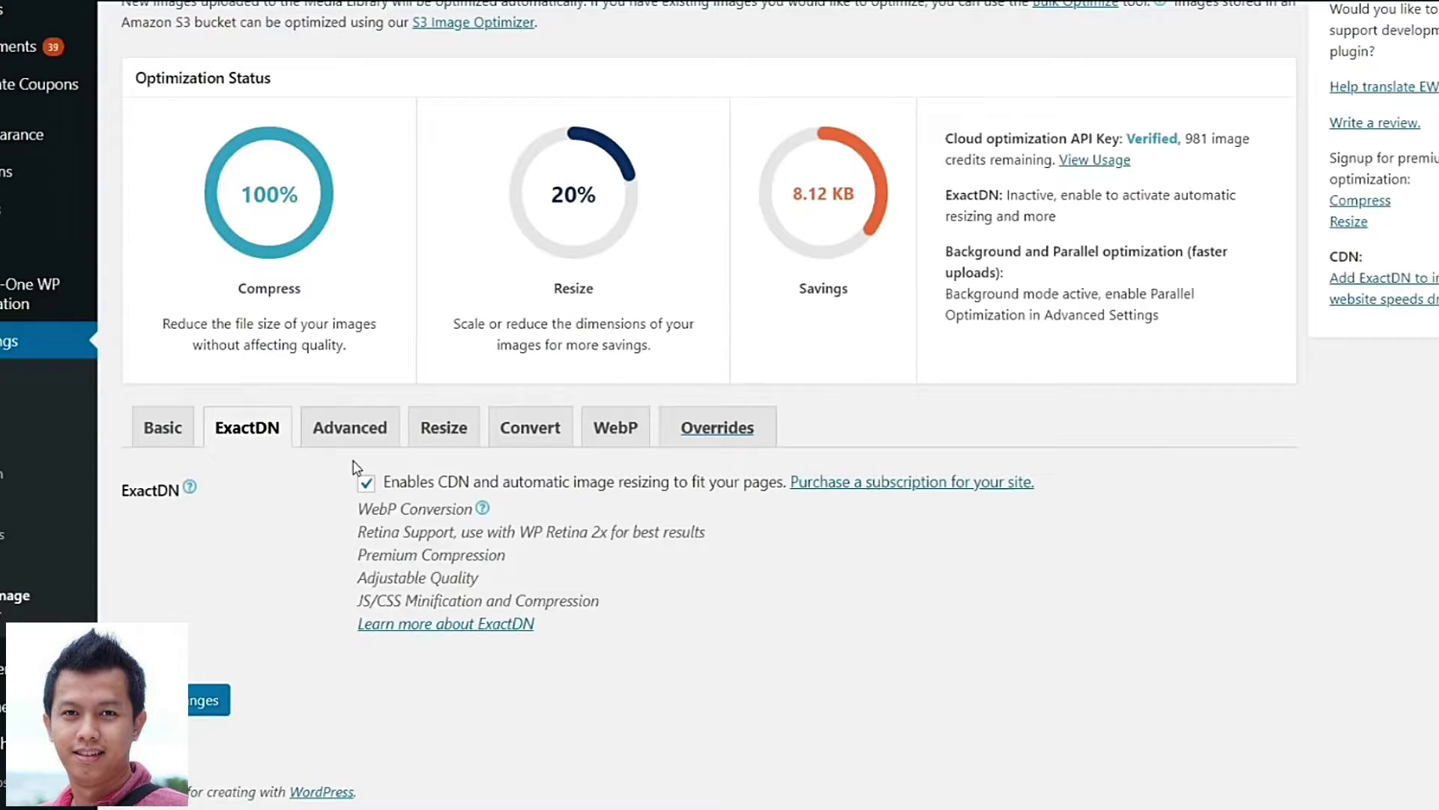
Return to the plugin's Advanced settings and read the JPG Quality Level option and its note about the default WordPress quality level.
left_click(156, 430)
left_click(347, 180)
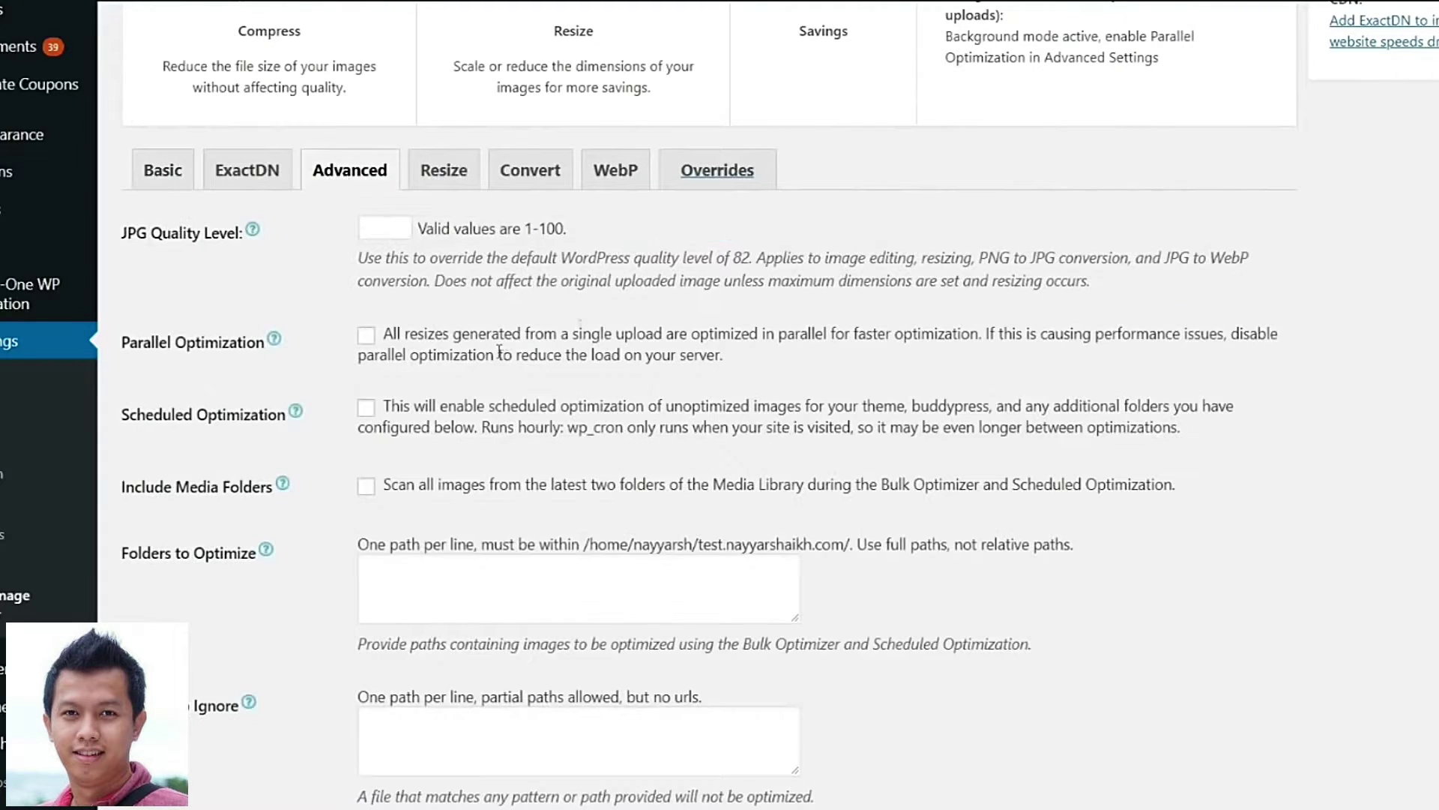
scroll(234, 442, "up", 3)
left_click_drag(123, 465, 244, 459)
left_click(270, 478)
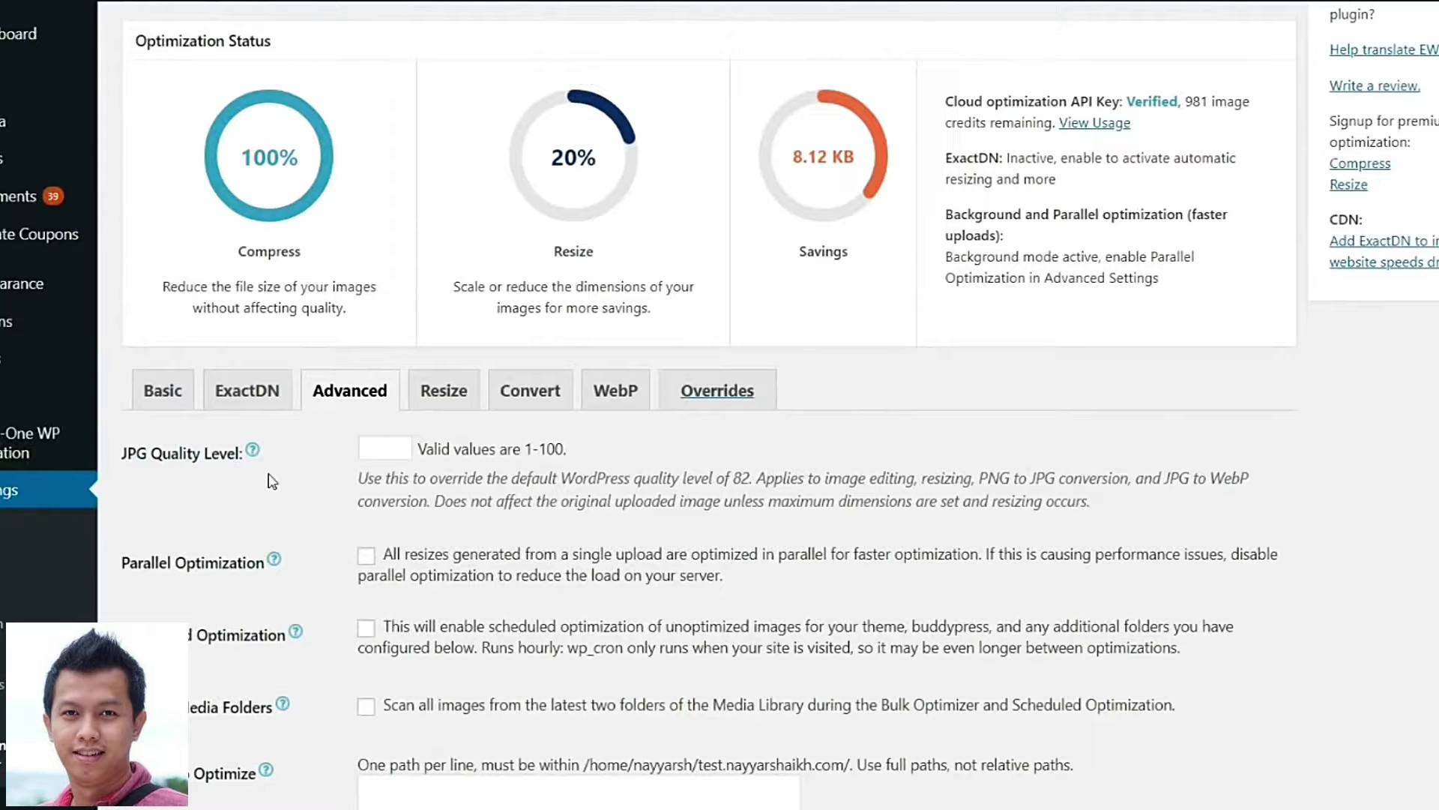
left_click(410, 449)
double_click(742, 477)
left_click(822, 494)
left_click(386, 450)
left_click_drag(731, 480, 756, 480)
left_click(812, 477)
Enable Parallel Optimization and look over the remaining Advanced settings down to Allow Usage Tracking.
scroll(800, 518, "down", 3)
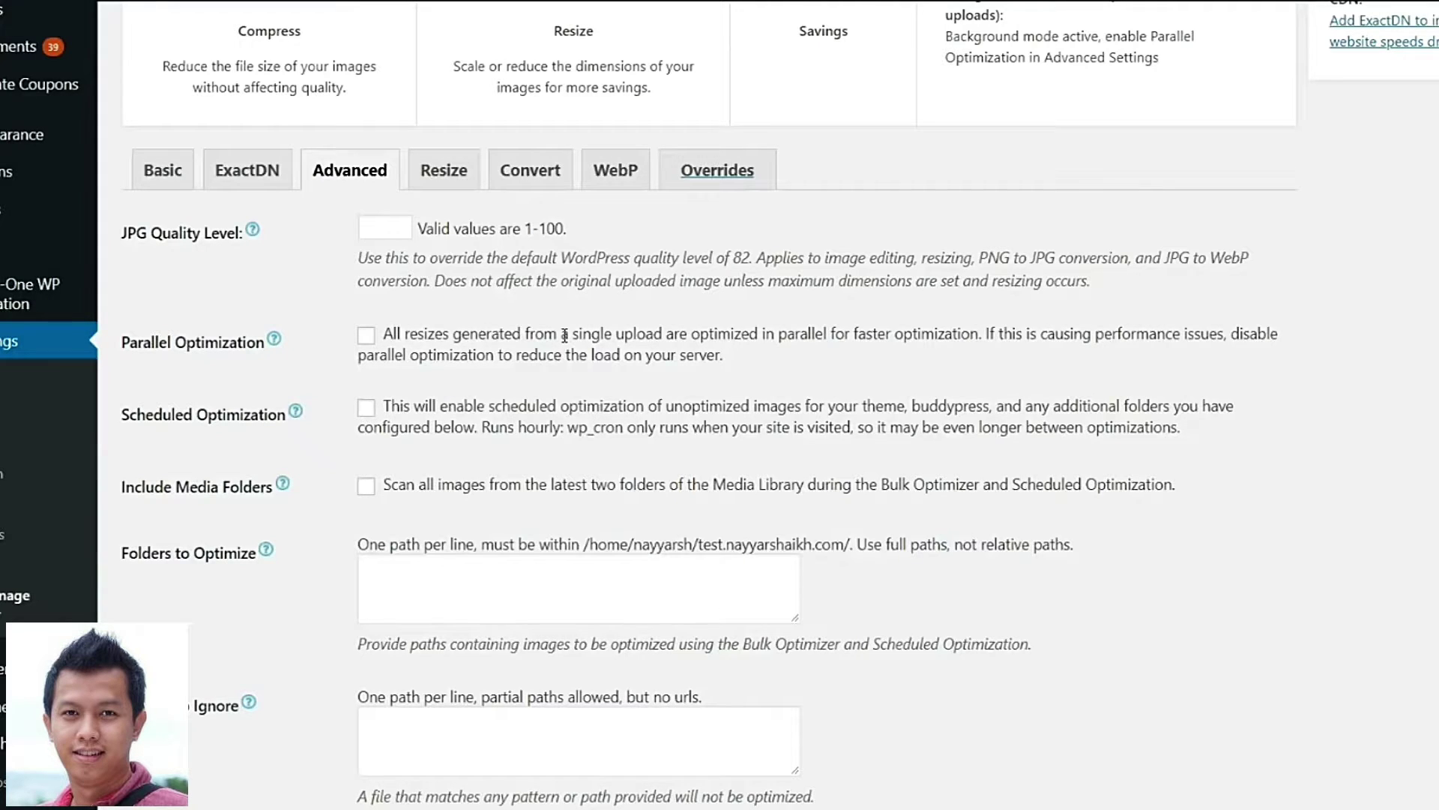
left_click(367, 335)
scroll(611, 417, "down", 4)
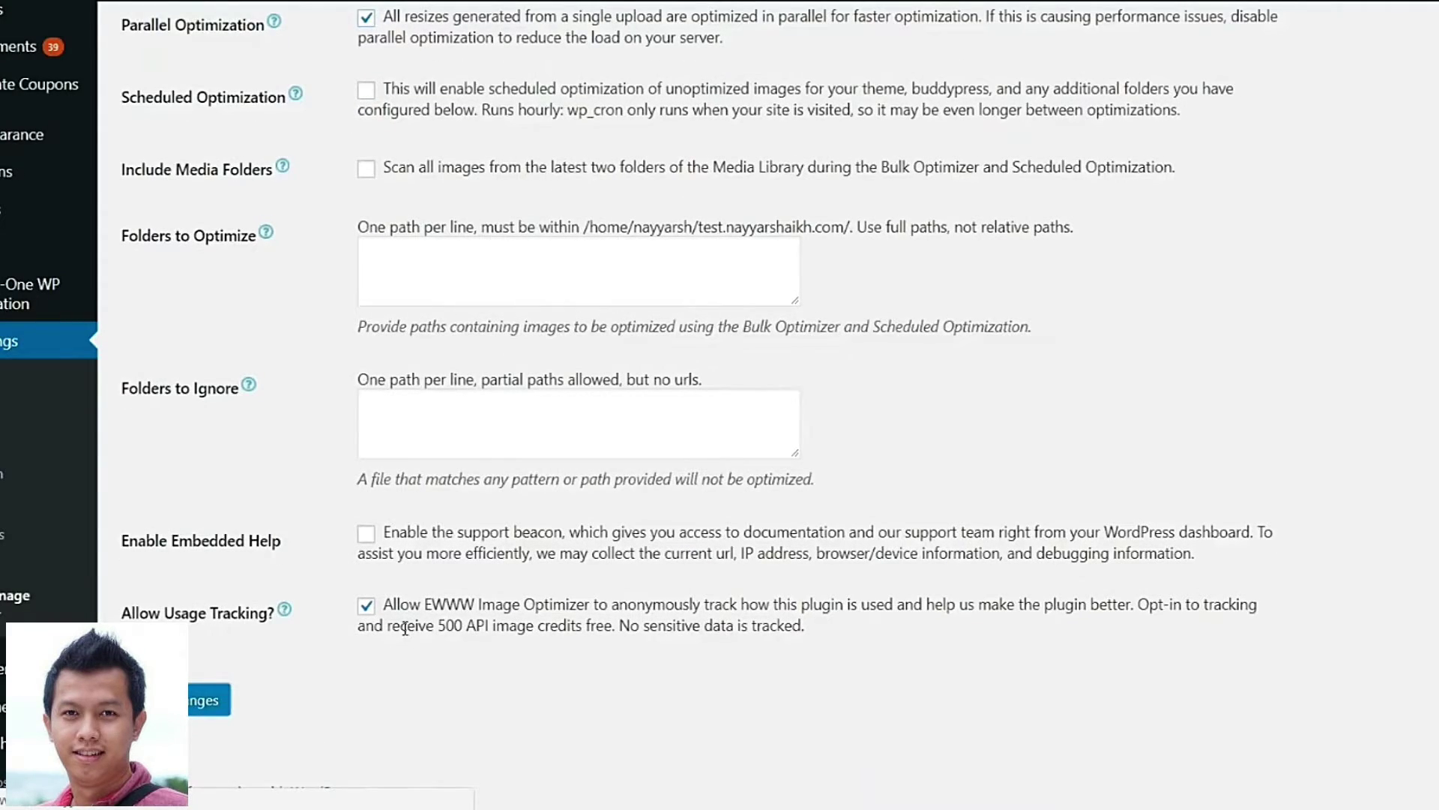
Enable Resize Detection in the plugin's Resize settings and save the changes.
scroll(409, 634, "up", 5)
scroll(425, 559, "down", 3)
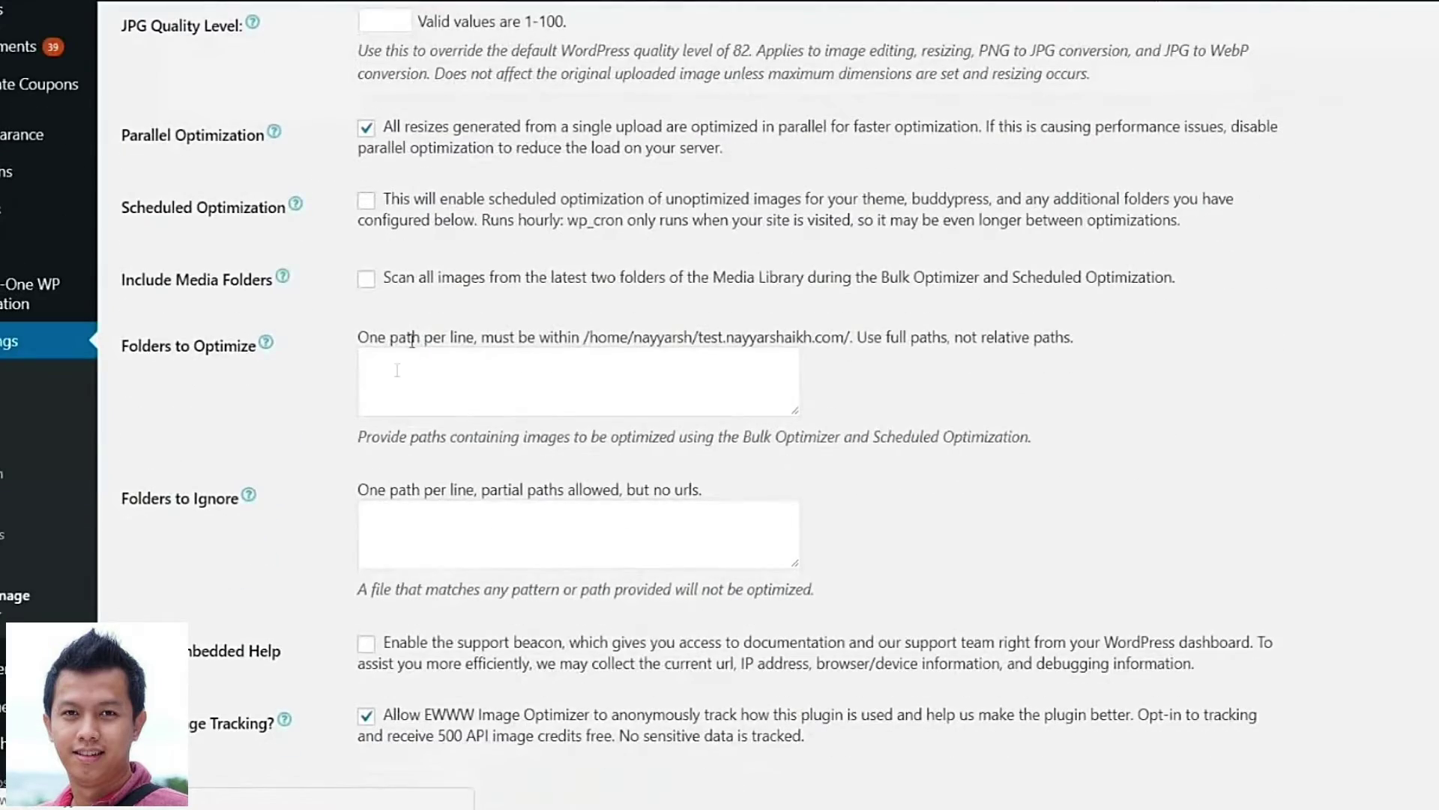
scroll(415, 443, "up", 5)
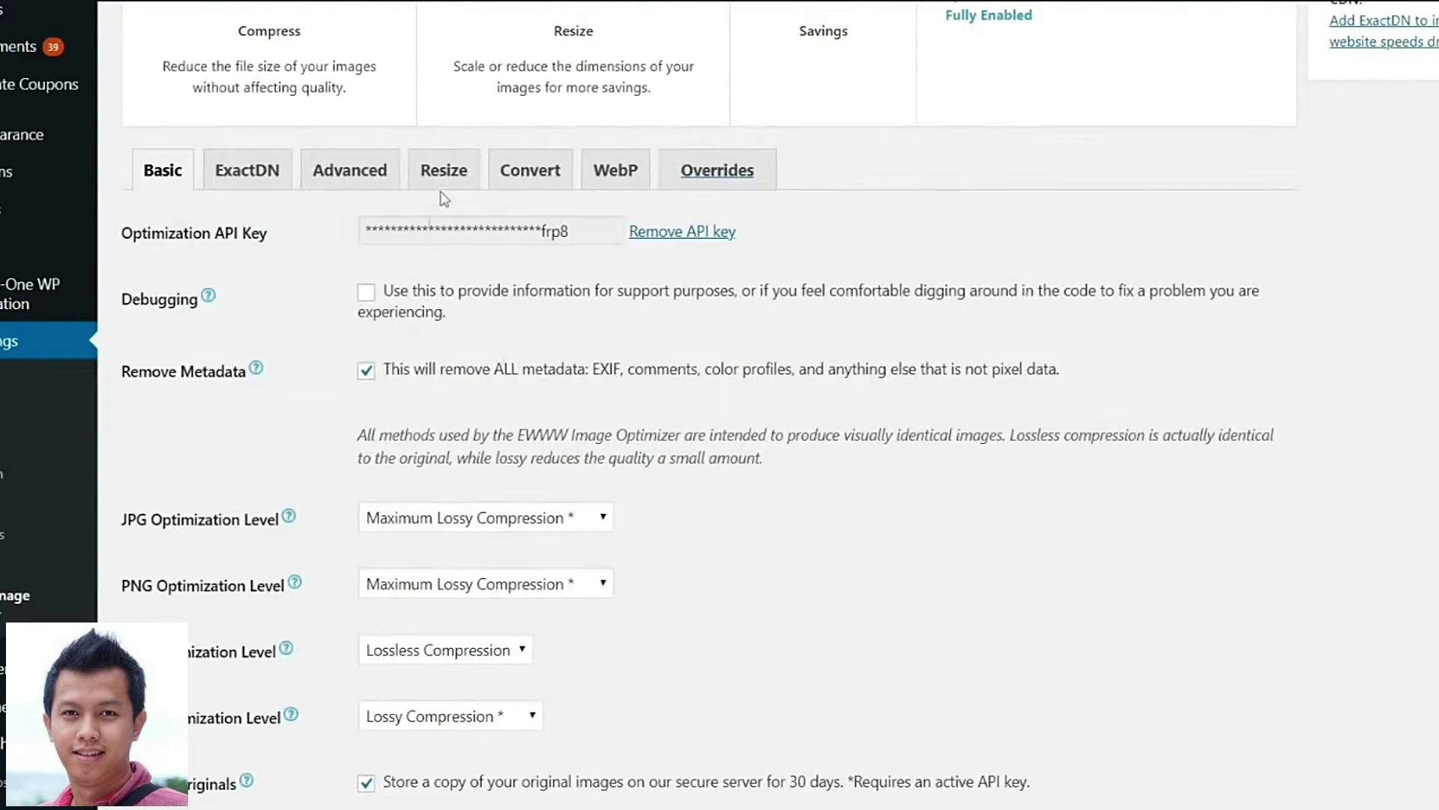
left_click(444, 174)
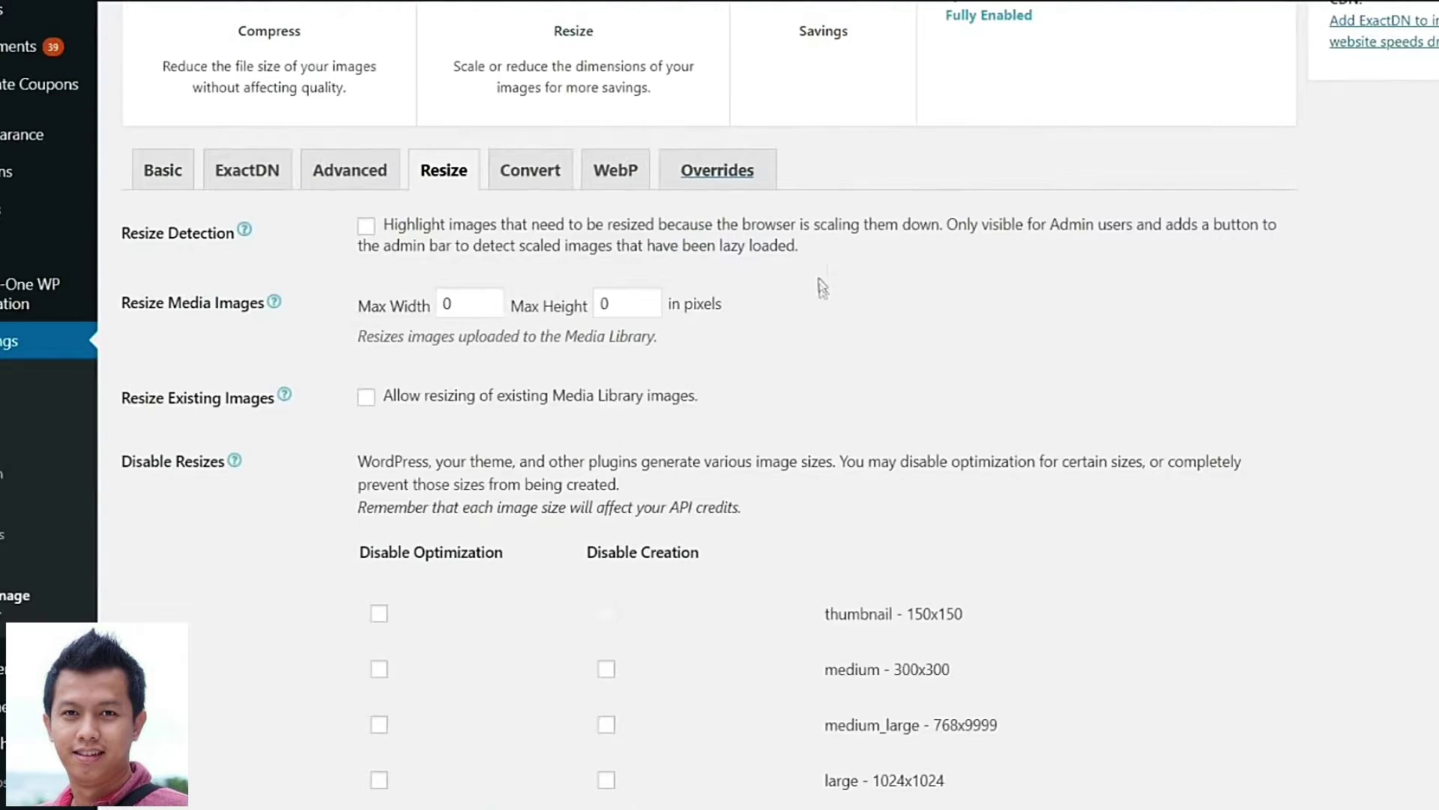
left_click_drag(125, 240, 239, 252)
left_click(232, 257)
left_click(366, 225)
scroll(456, 533, "down", 5)
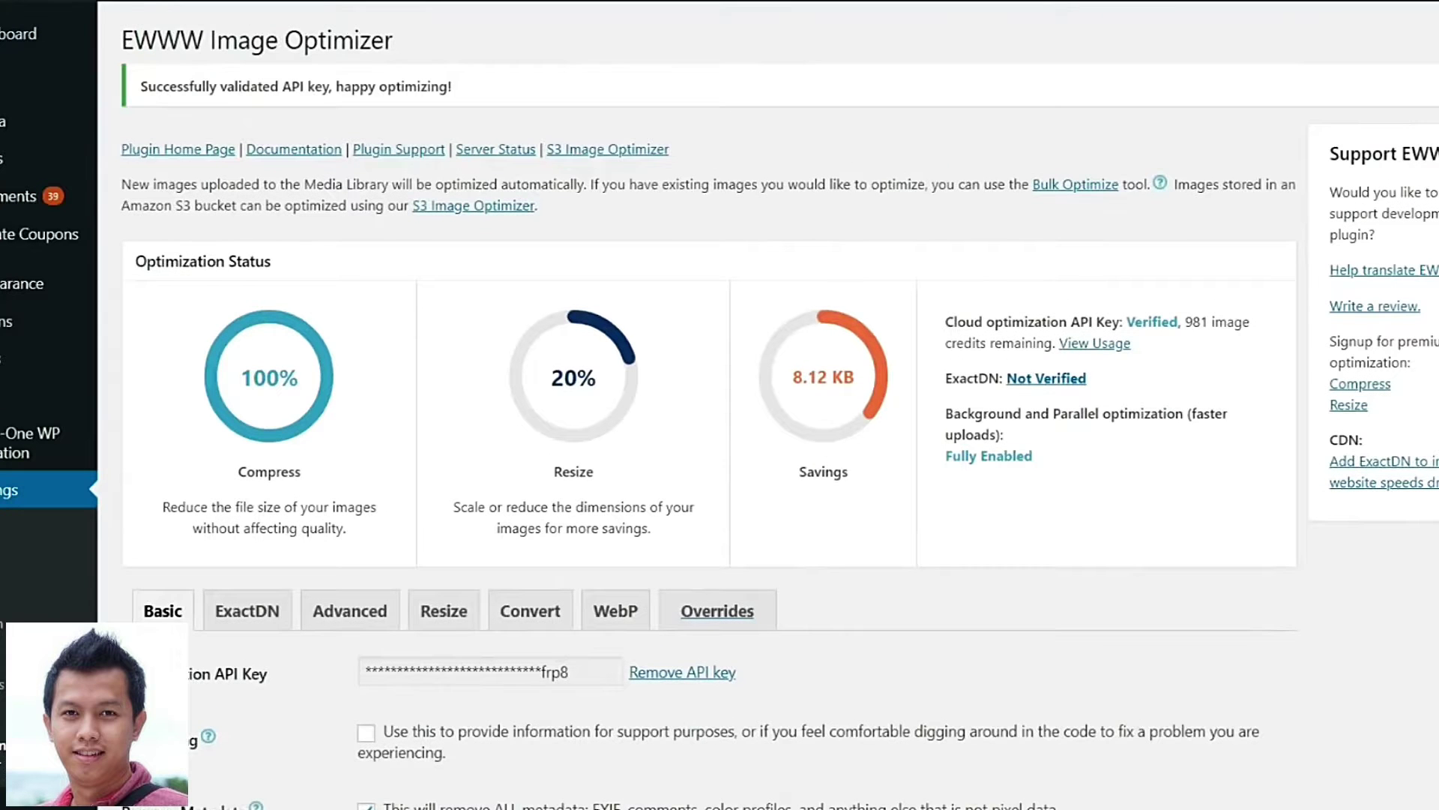
Open the site's home page, read the Rocket logo's size notice and view the logo image alone in a new tab.
right_click(25, 22)
key("Escape")
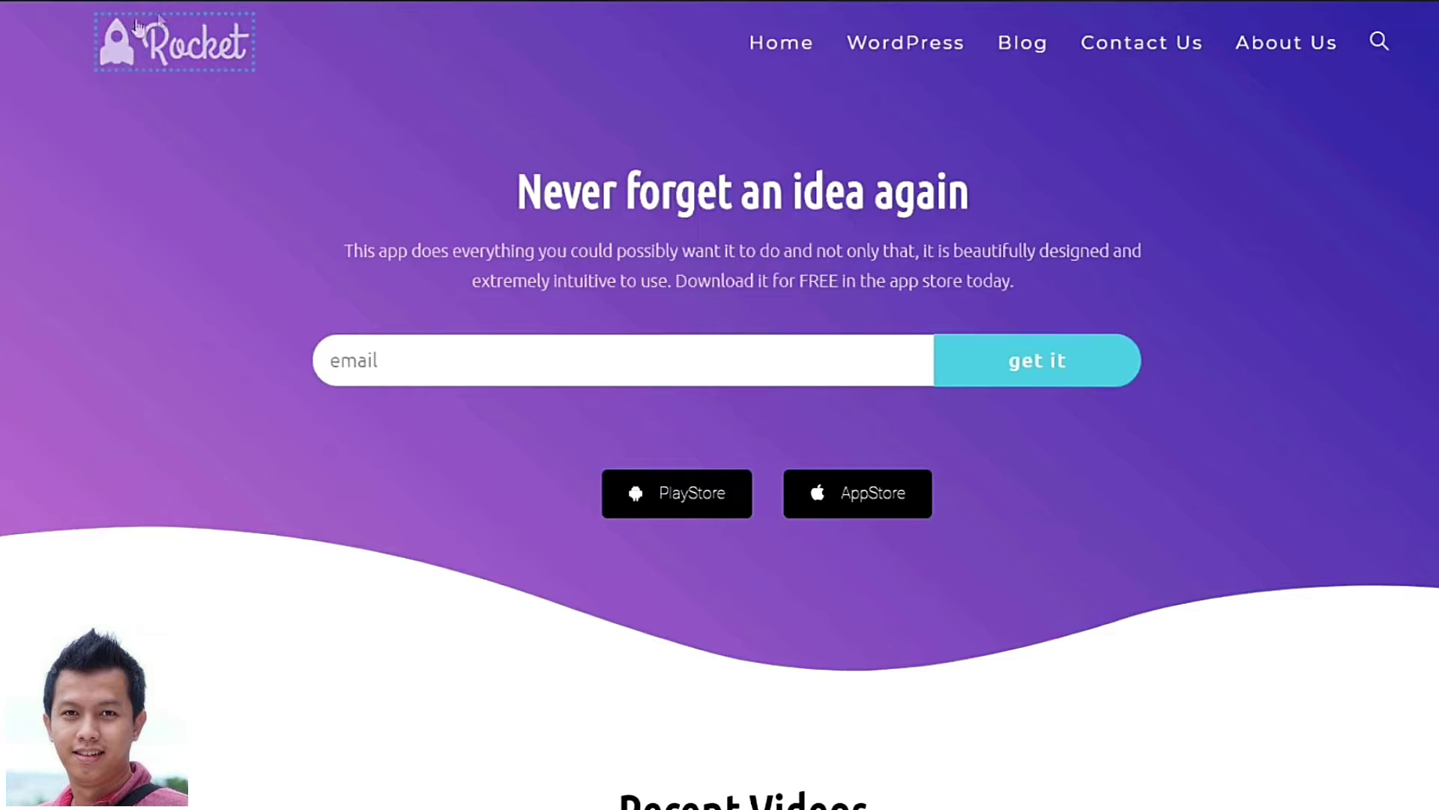
mouse_move(225, 54)
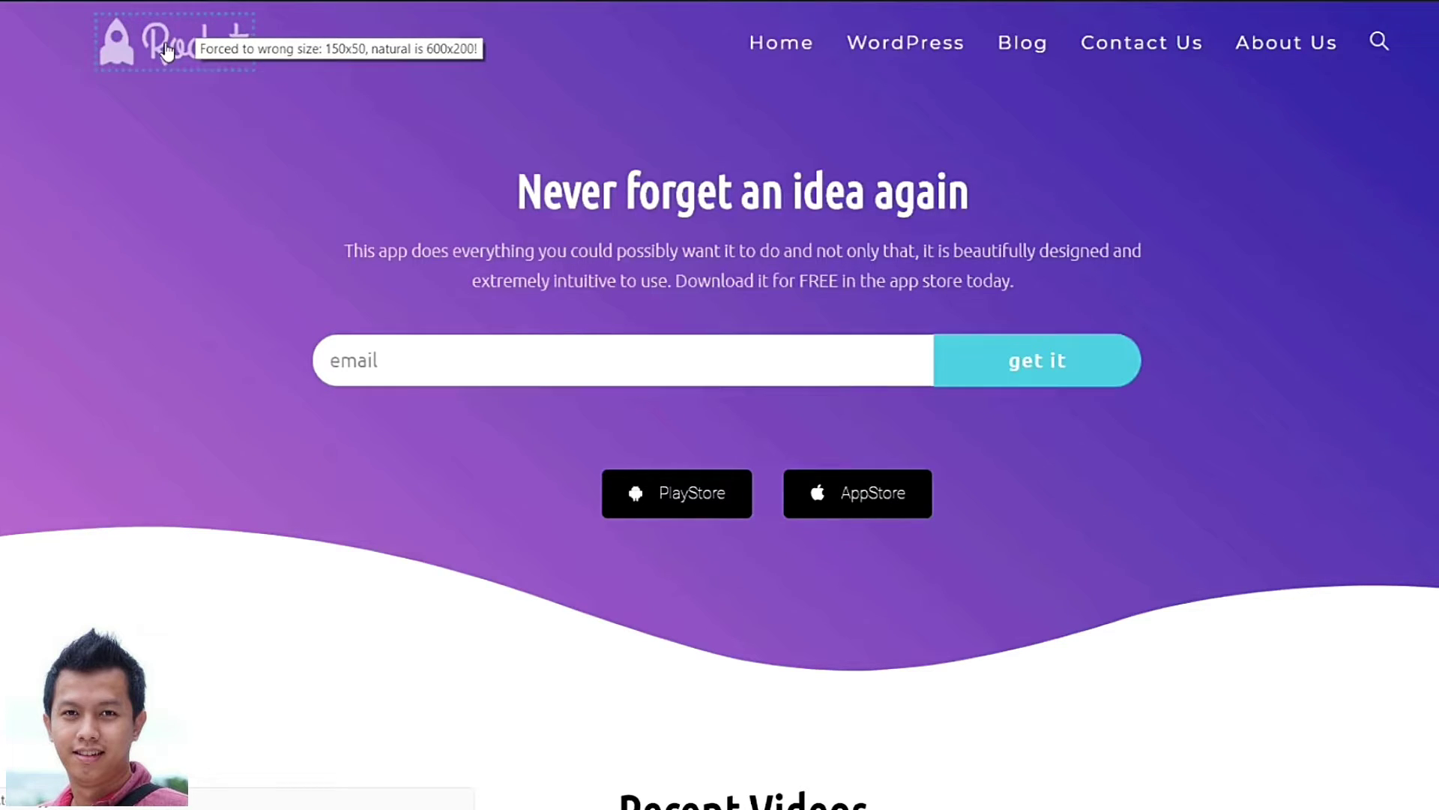
right_click(153, 42)
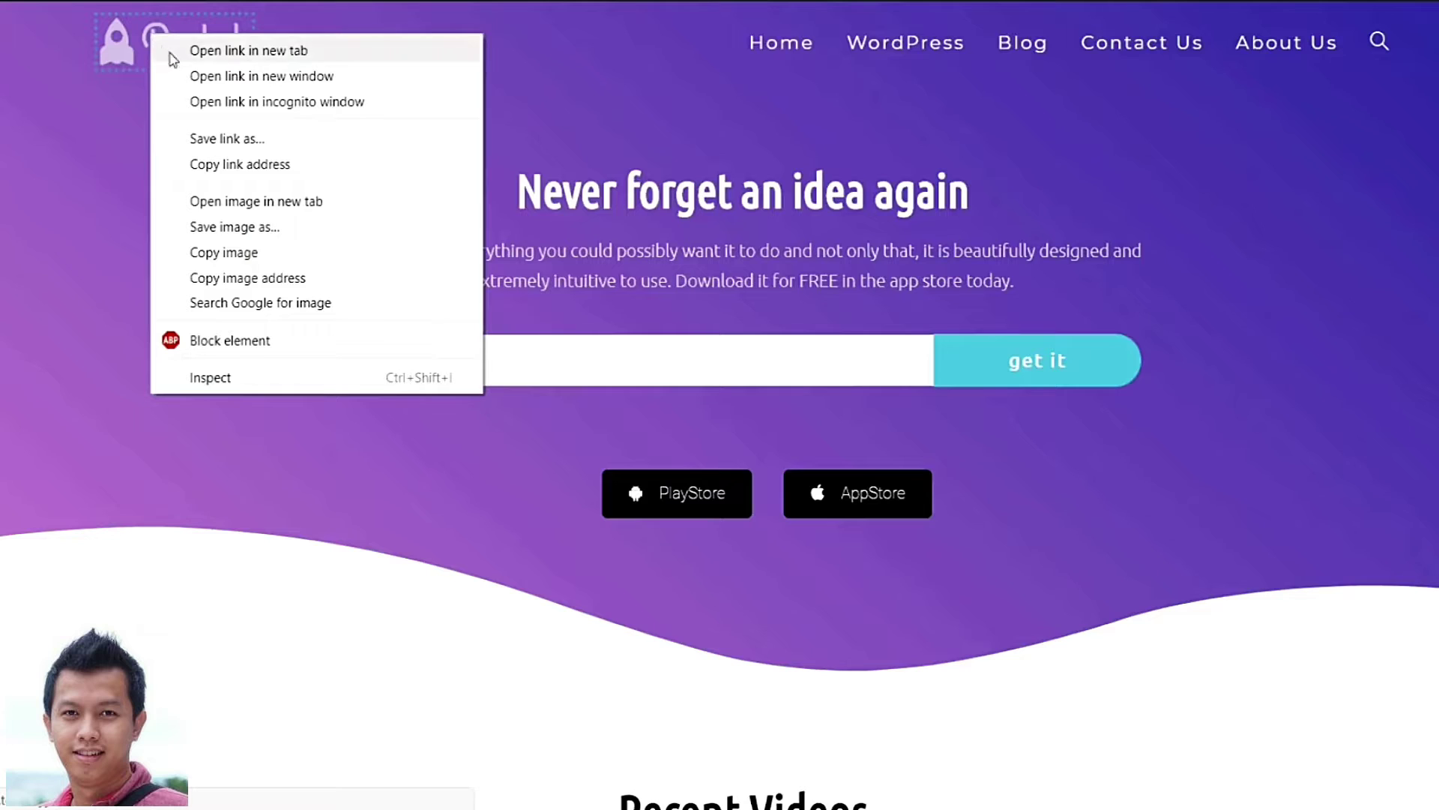
left_click(270, 200)
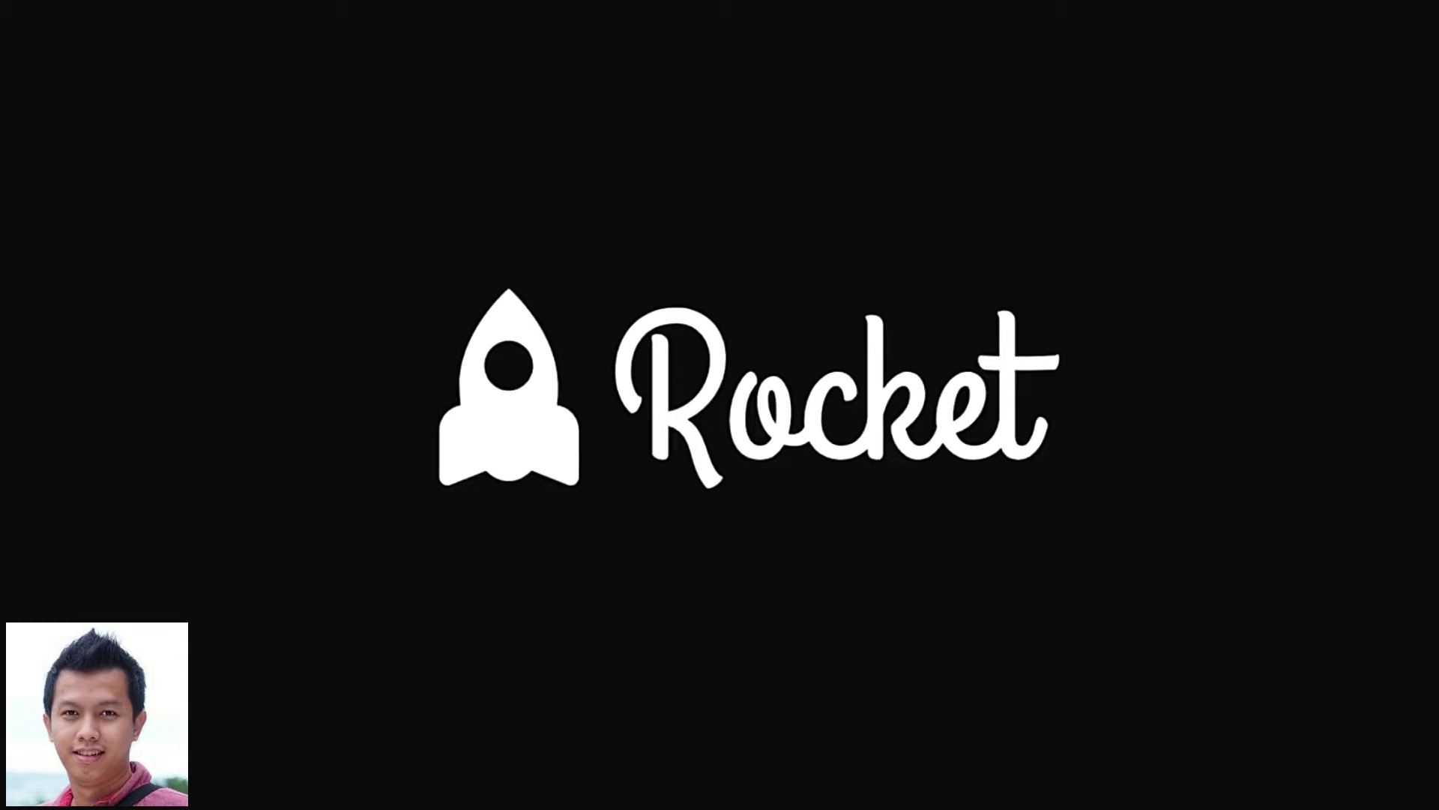
key("ctrl+w")
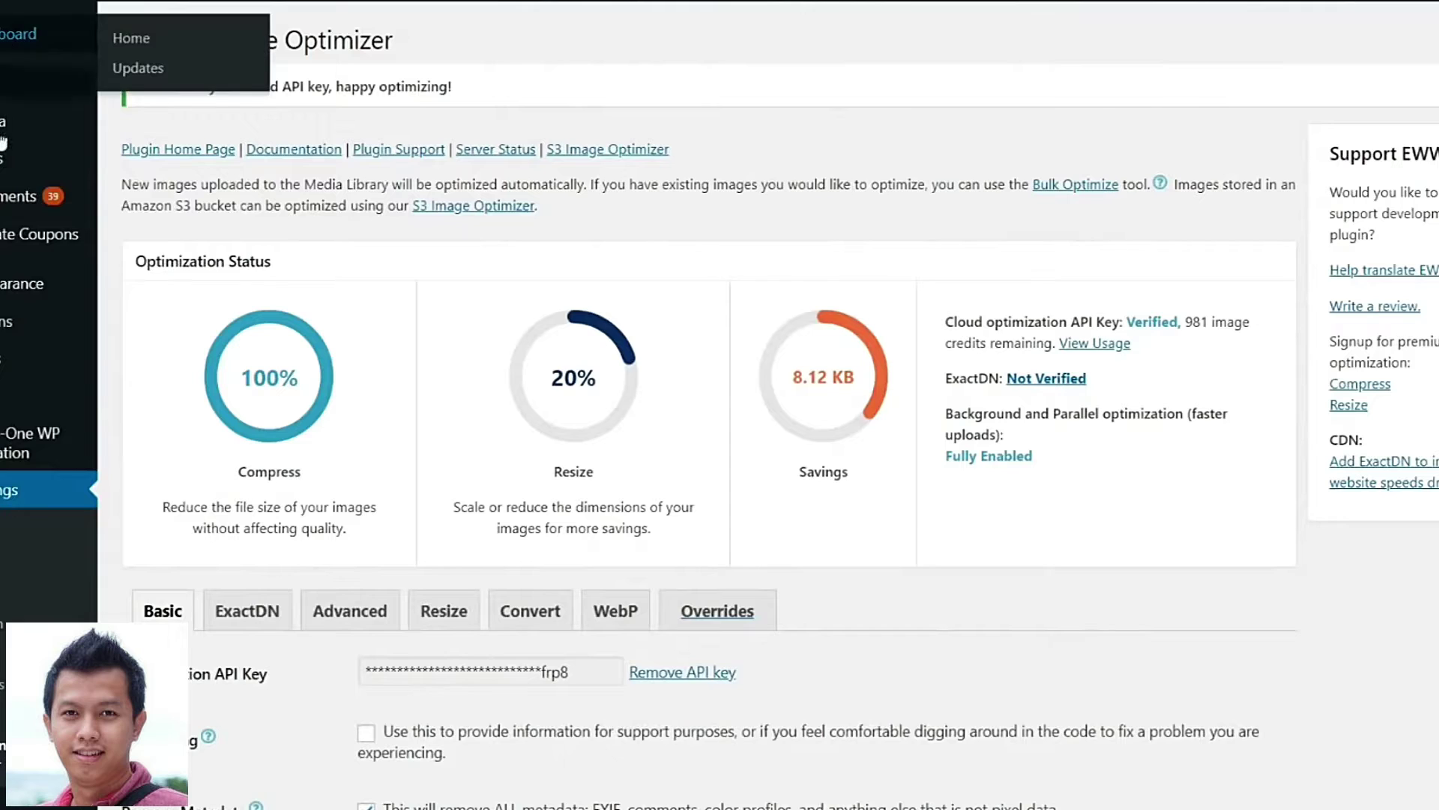
Open the Rocket logo's attachment details in the Media Library and check its dimensions.
scroll(30, 498, "down", 5)
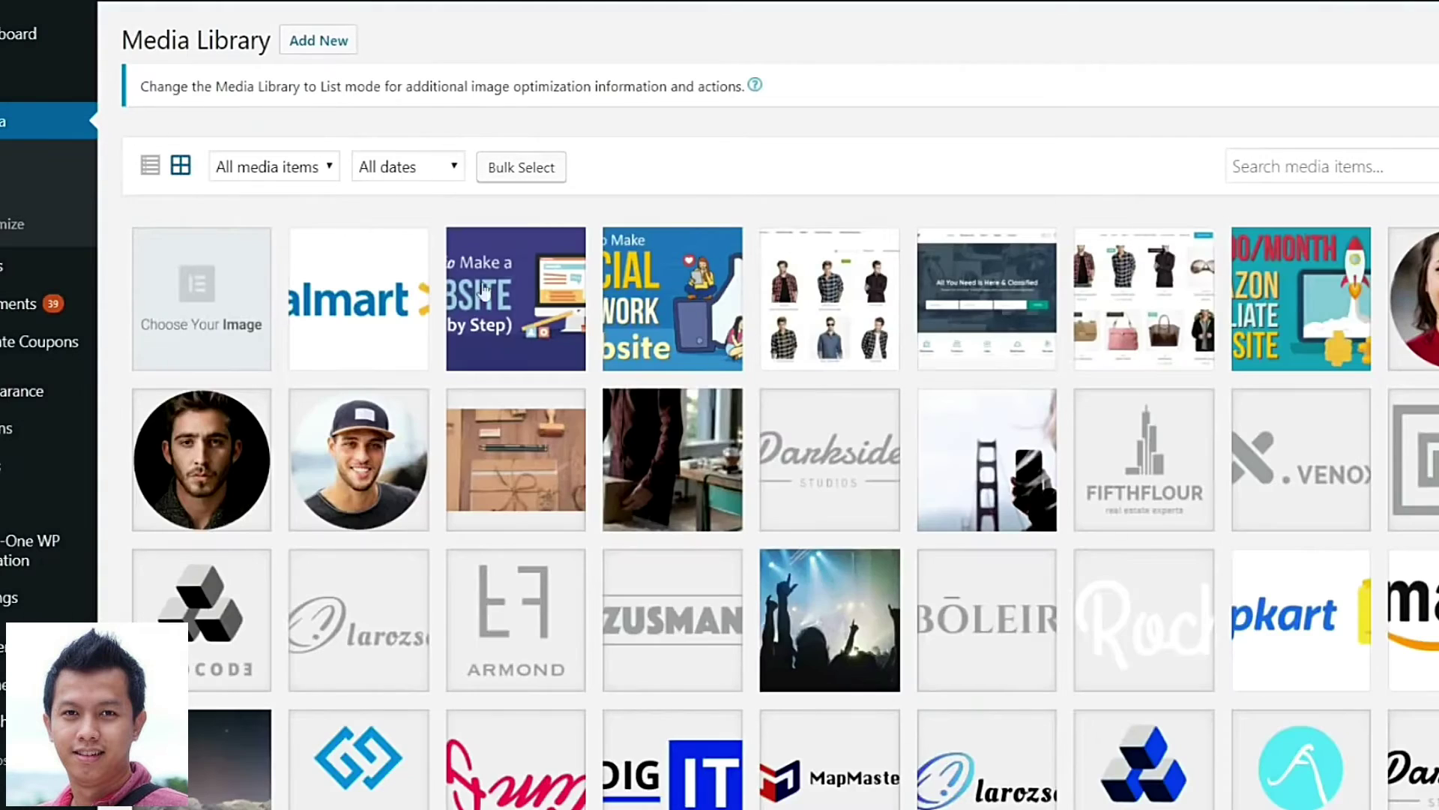
scroll(1169, 375, "down", 4)
left_click(1147, 312)
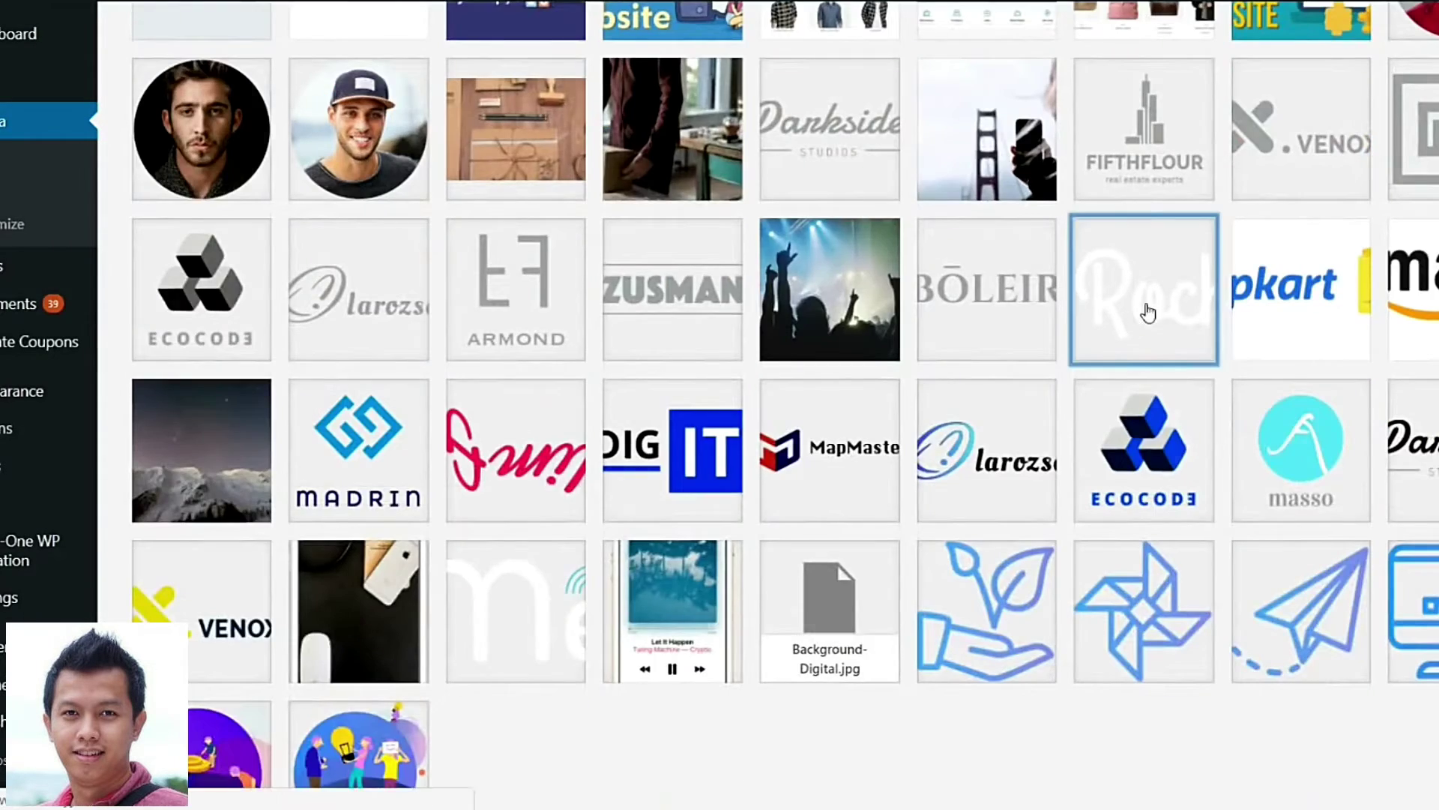
left_click_drag(1162, 156, 1085, 157)
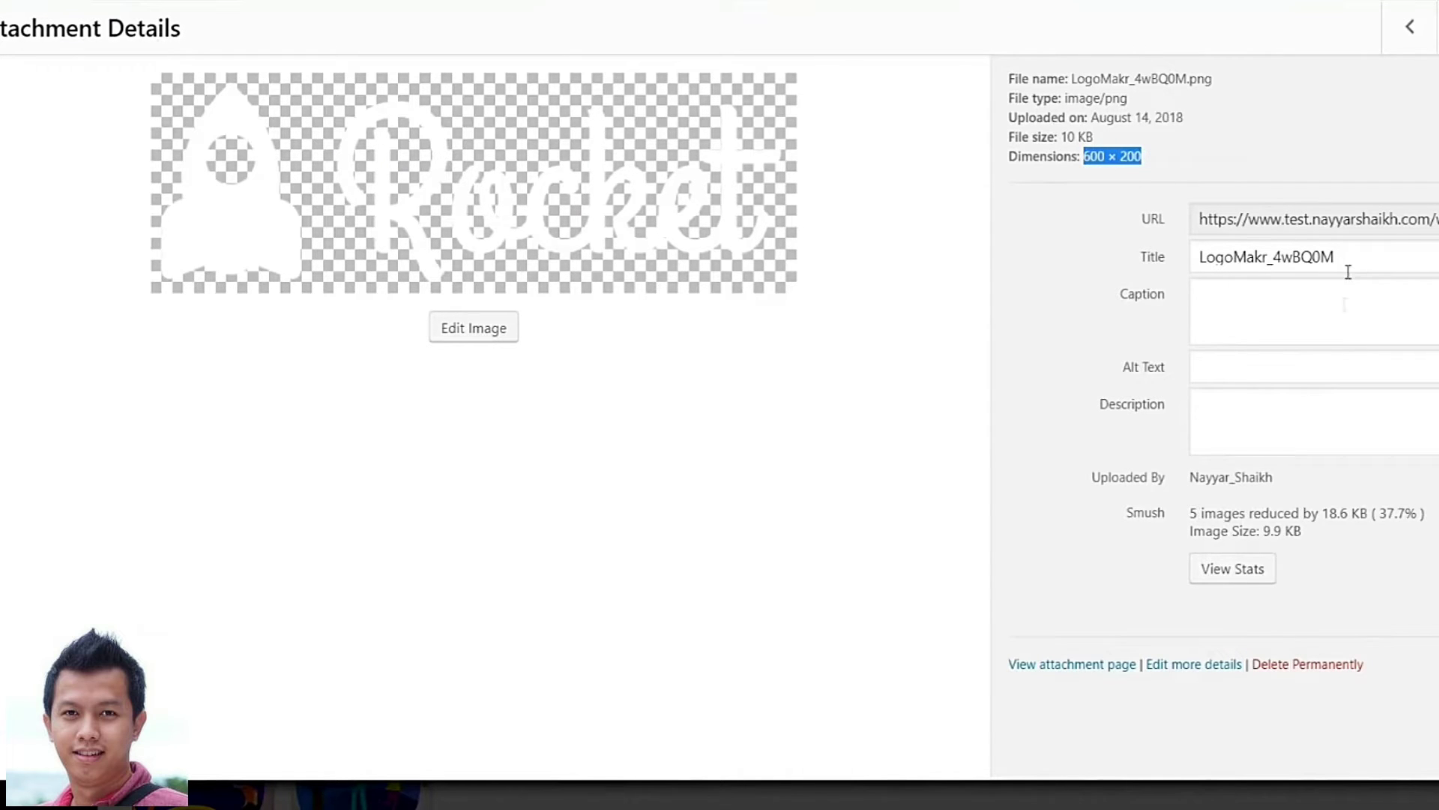
Scale the Rocket logo image to 150 × 50 pixels and check the logo on the site's home page.
left_click(473, 335)
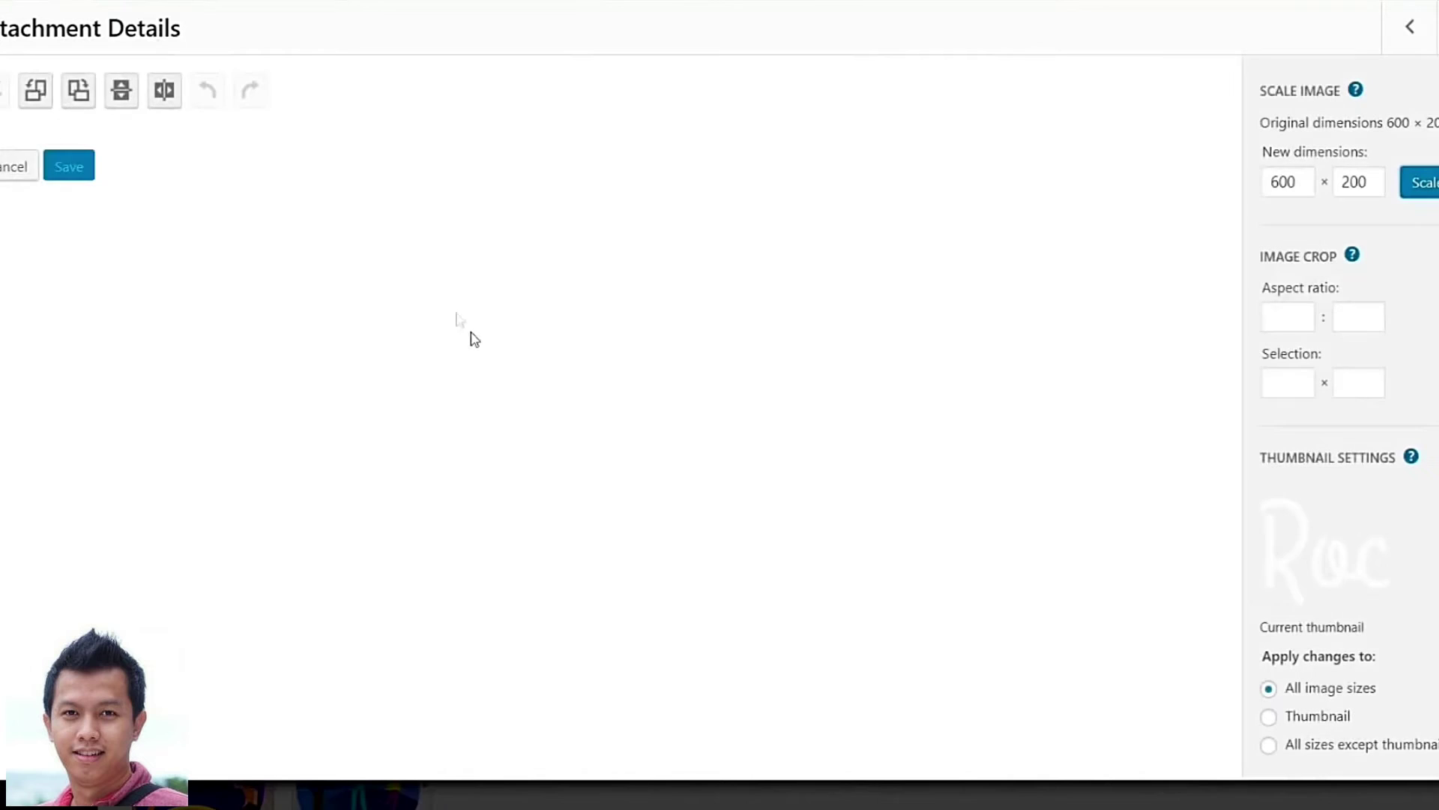
left_click_drag(1299, 177, 1198, 180)
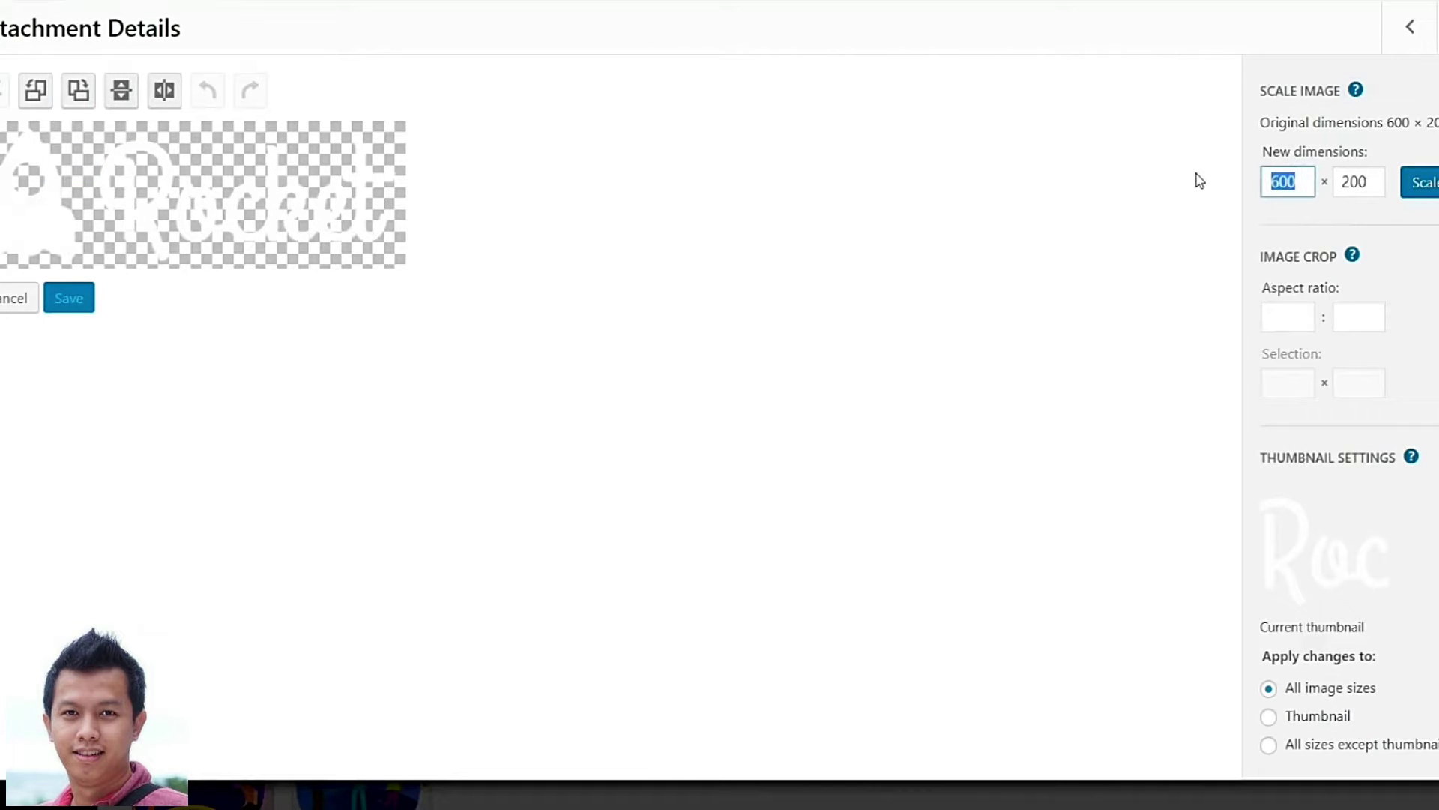
type("150")
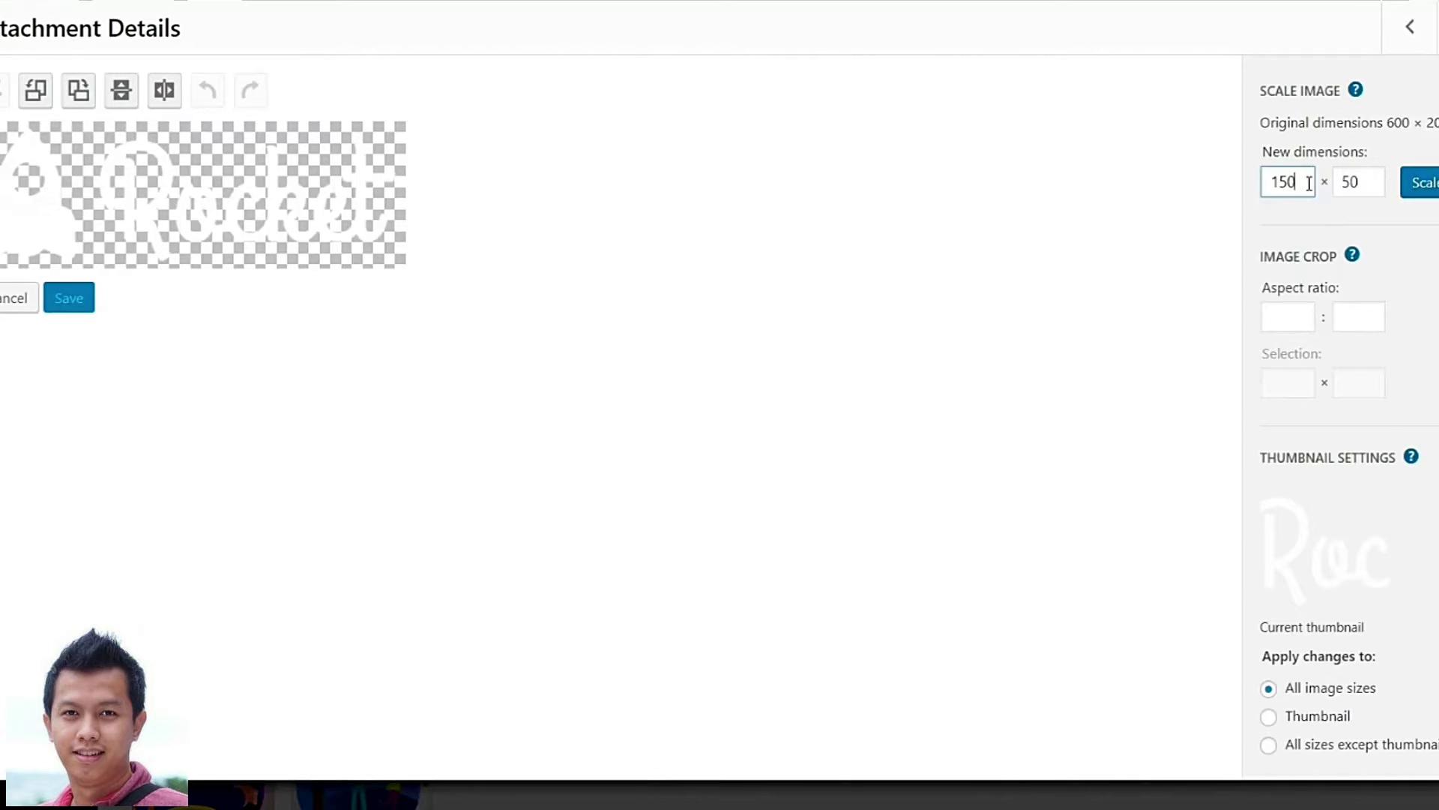
left_click(1422, 194)
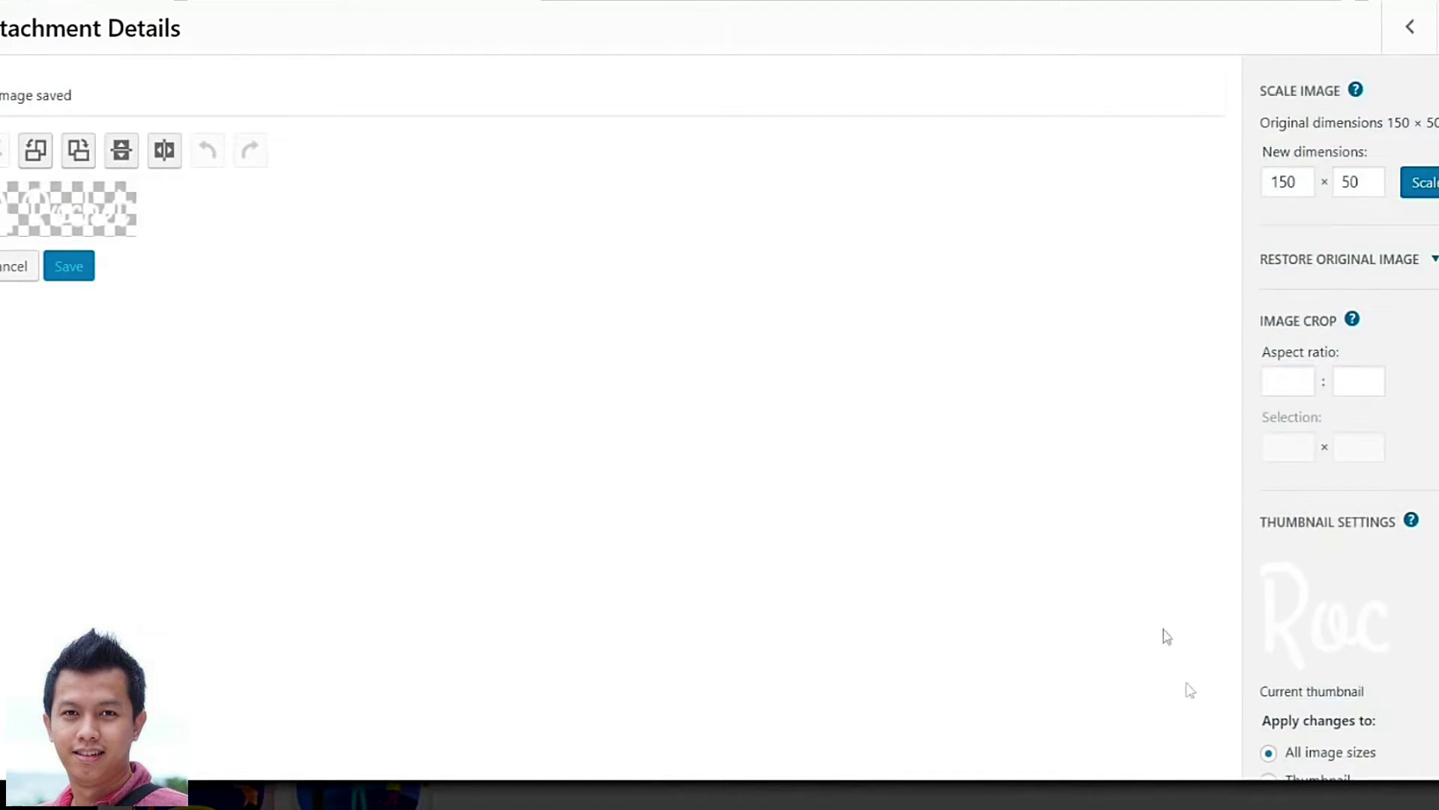
scroll(1419, 308, "down", 2)
scroll(1419, 308, "up", 2)
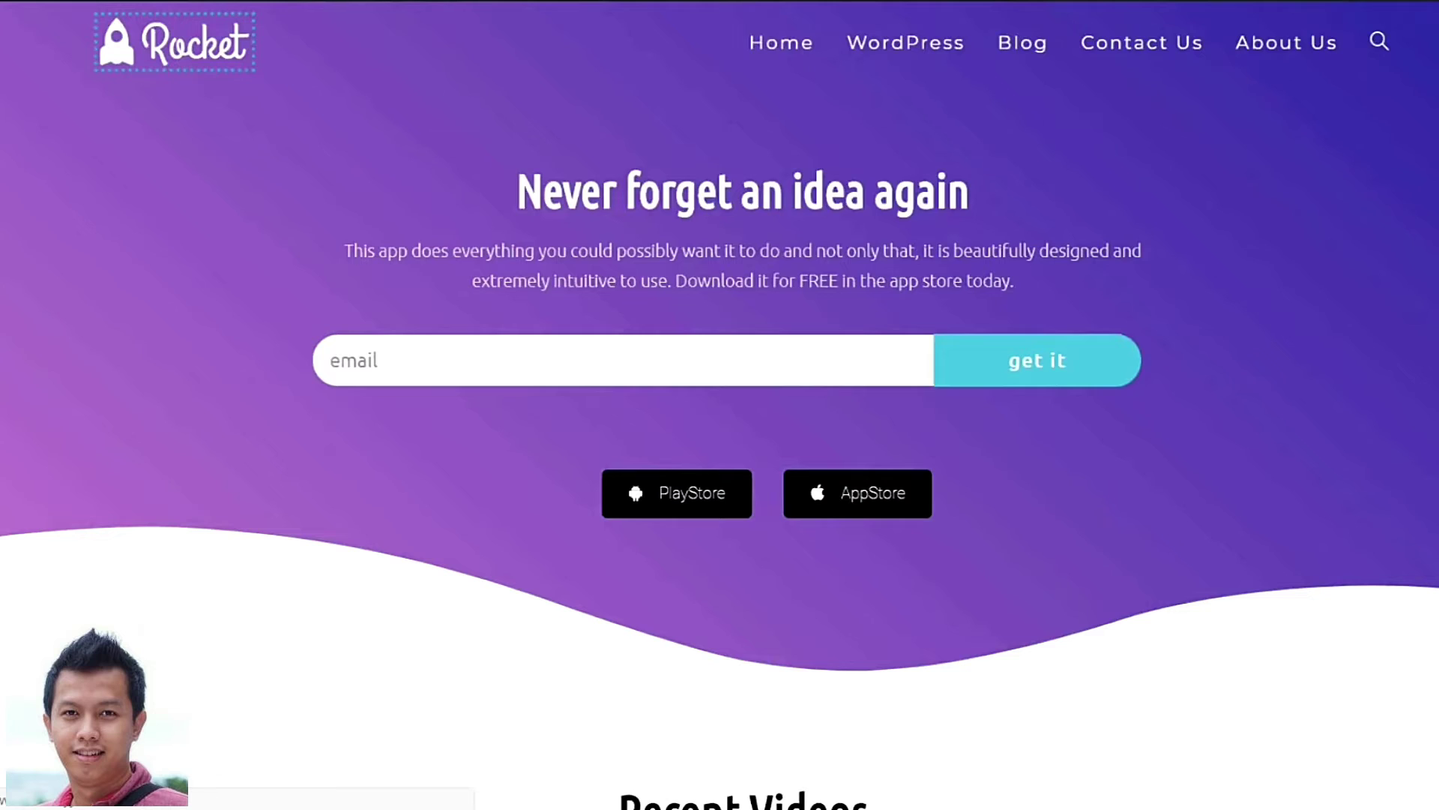
left_click(305, 87)
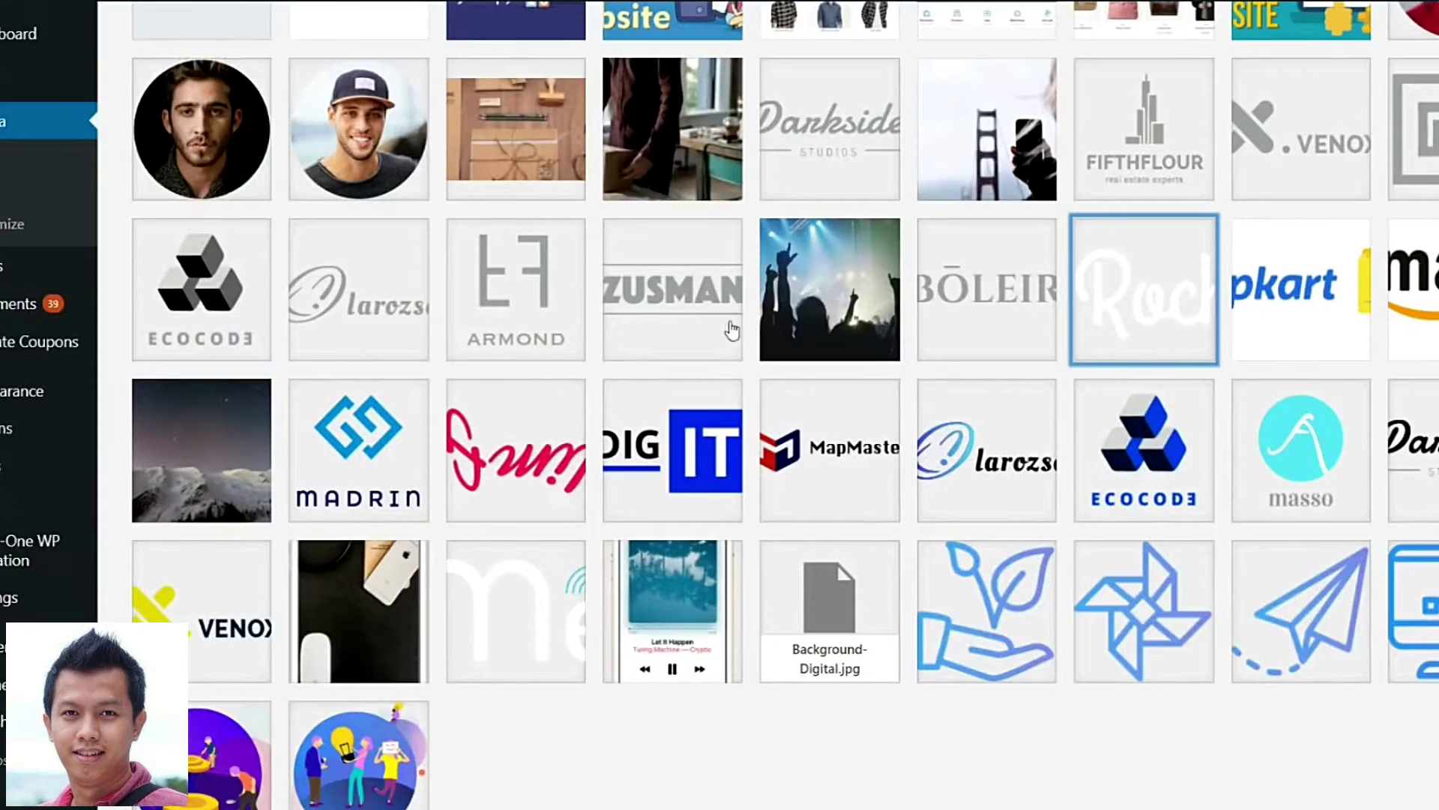
scroll(118, 475, "up", 2)
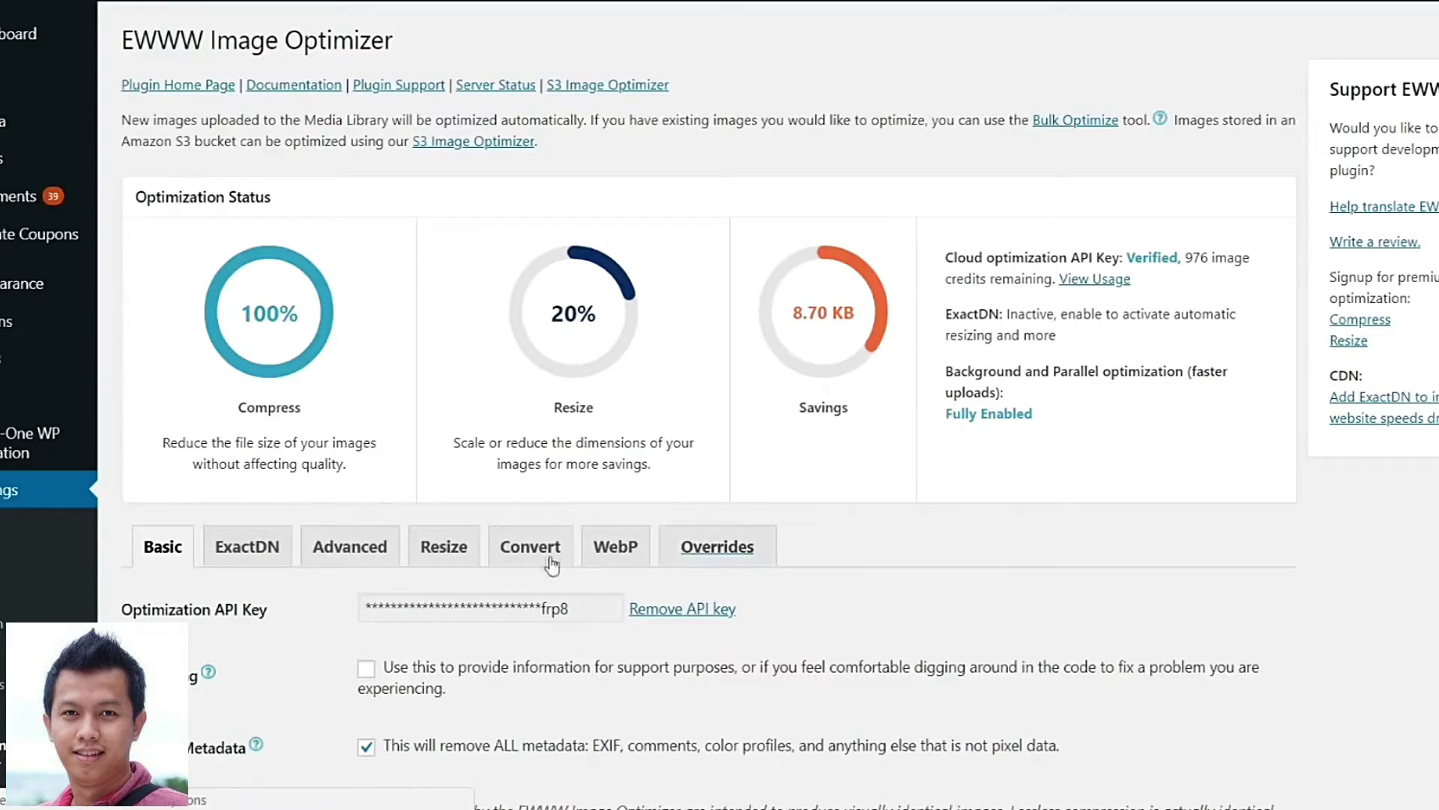
Return to the plugin's Resize settings and look through the site's home page again to check its images.
scroll(540, 562, "down", 2)
left_click(446, 439)
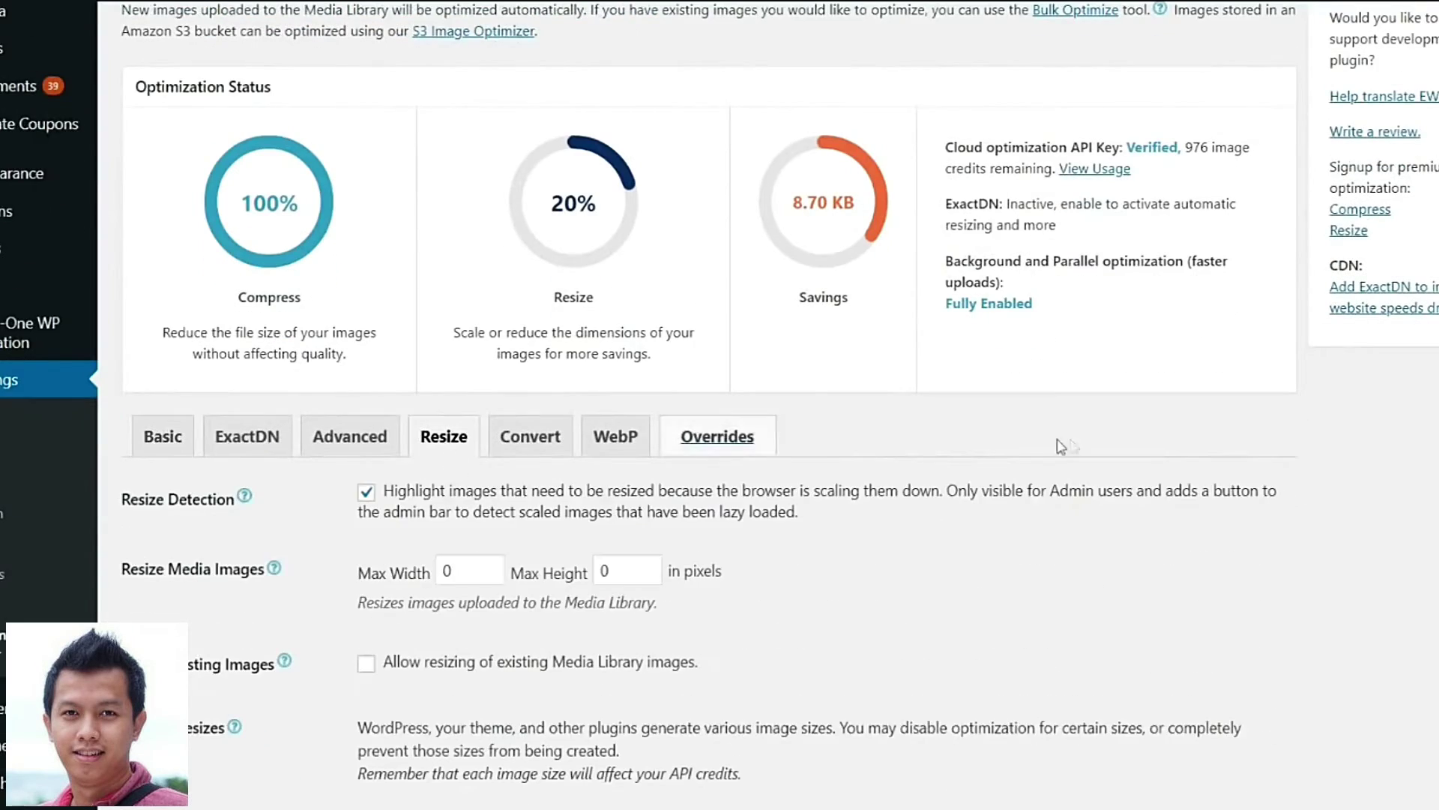
scroll(1061, 447, "down", 4)
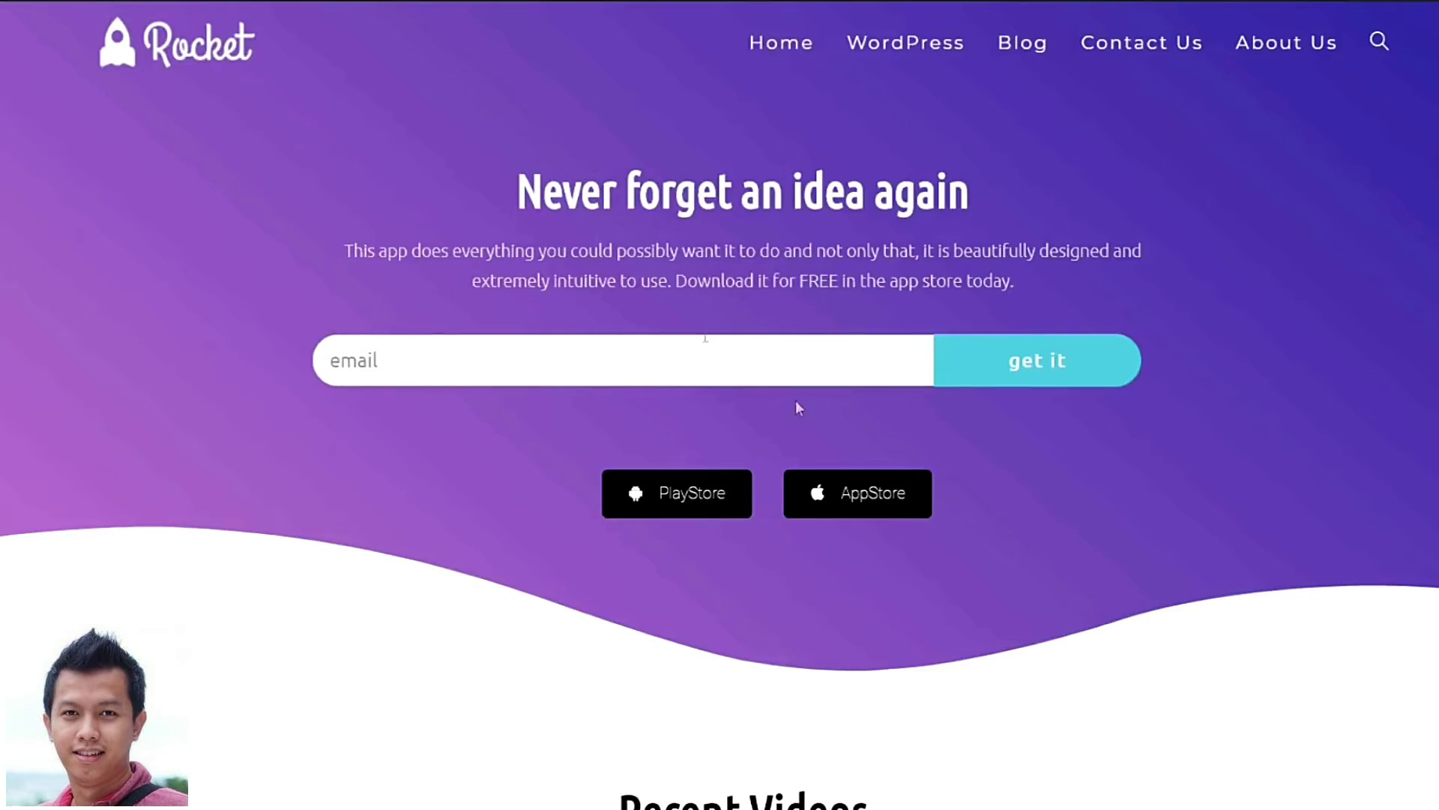
scroll(795, 401, "down", 5)
scroll(820, 438, "up", 5)
scroll(820, 446, "down", 5)
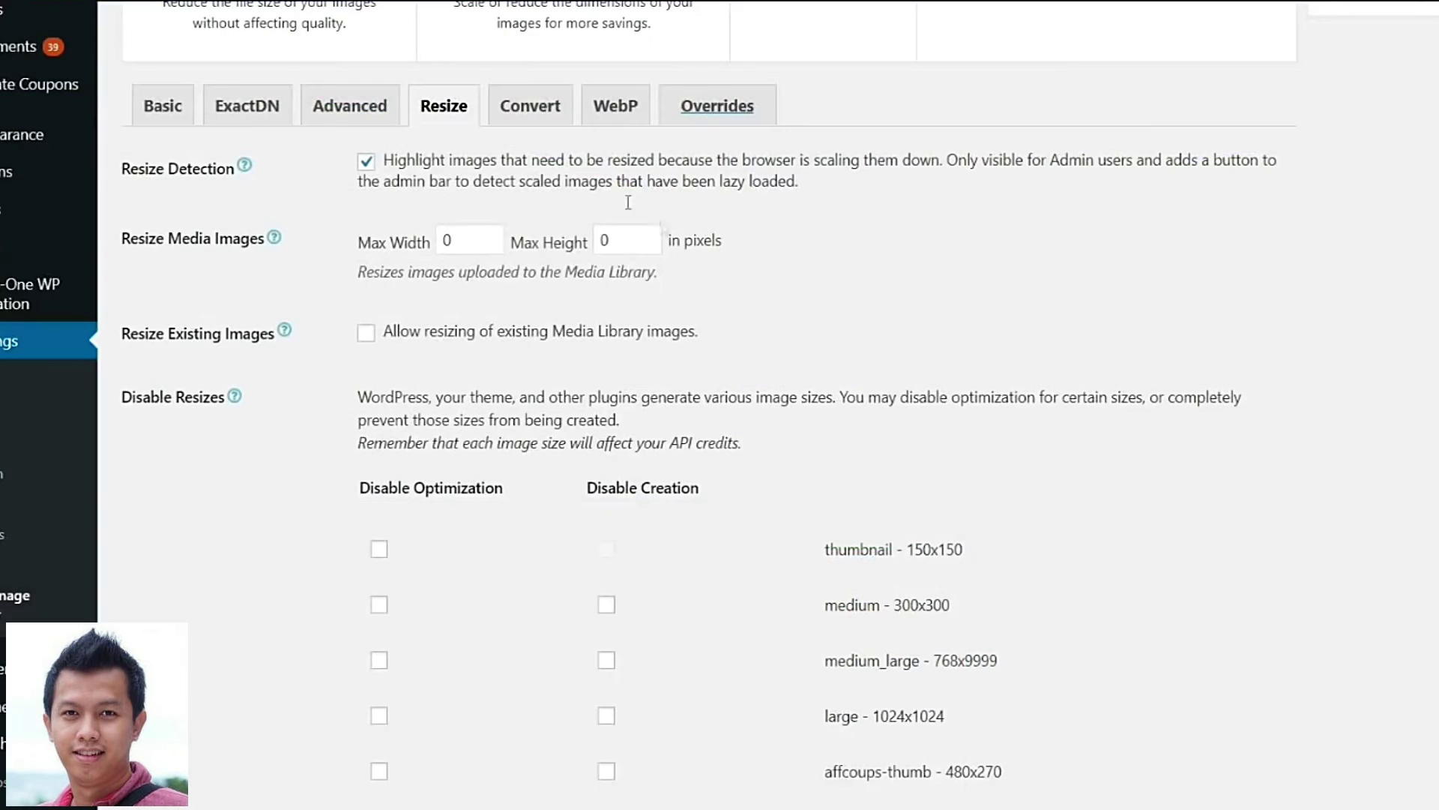
Set the Resize Media Images maximum width and maximum height to 1200 pixels each.
double_click(445, 241)
key("Tab")
type("1200")
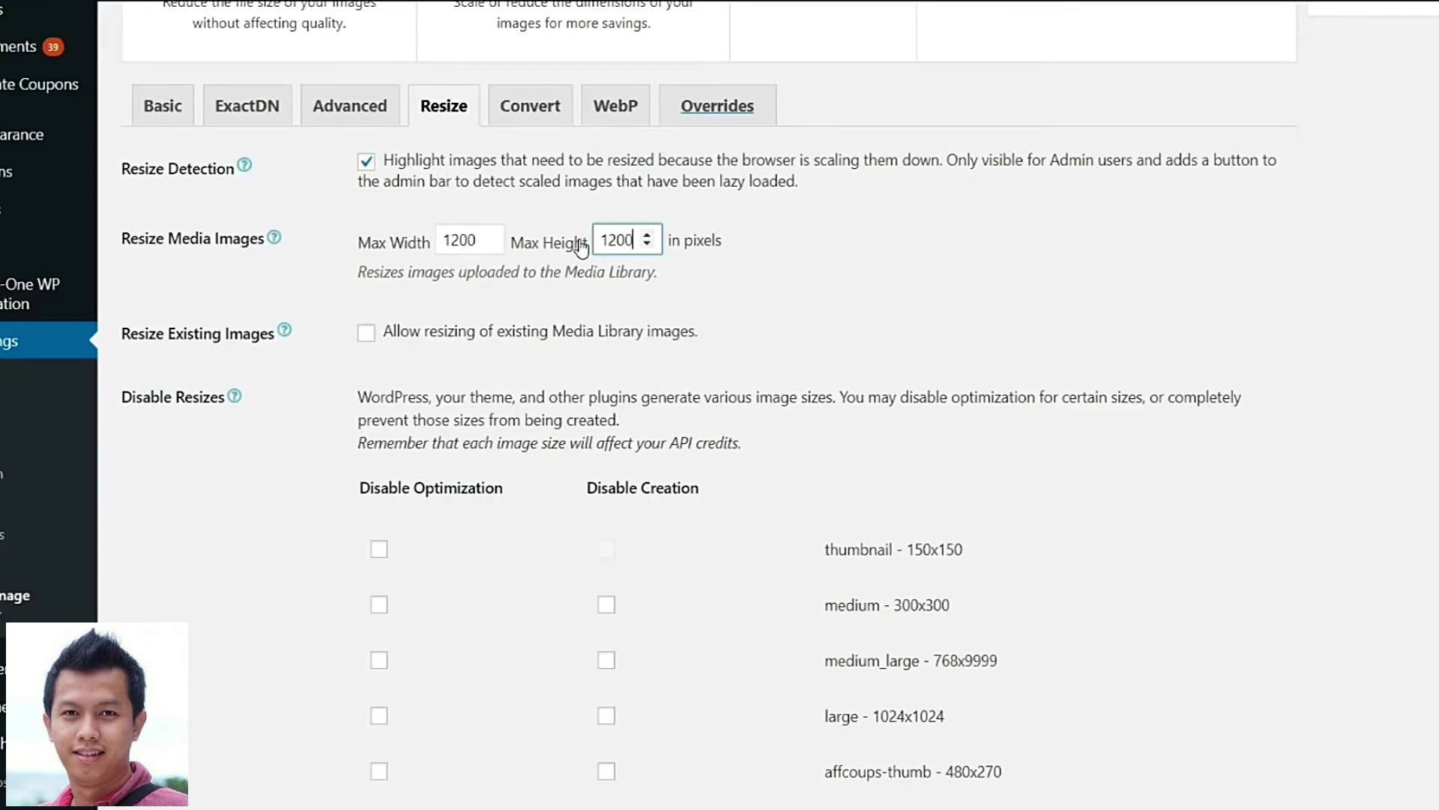
left_click(862, 270)
scroll(689, 370, "down", 1)
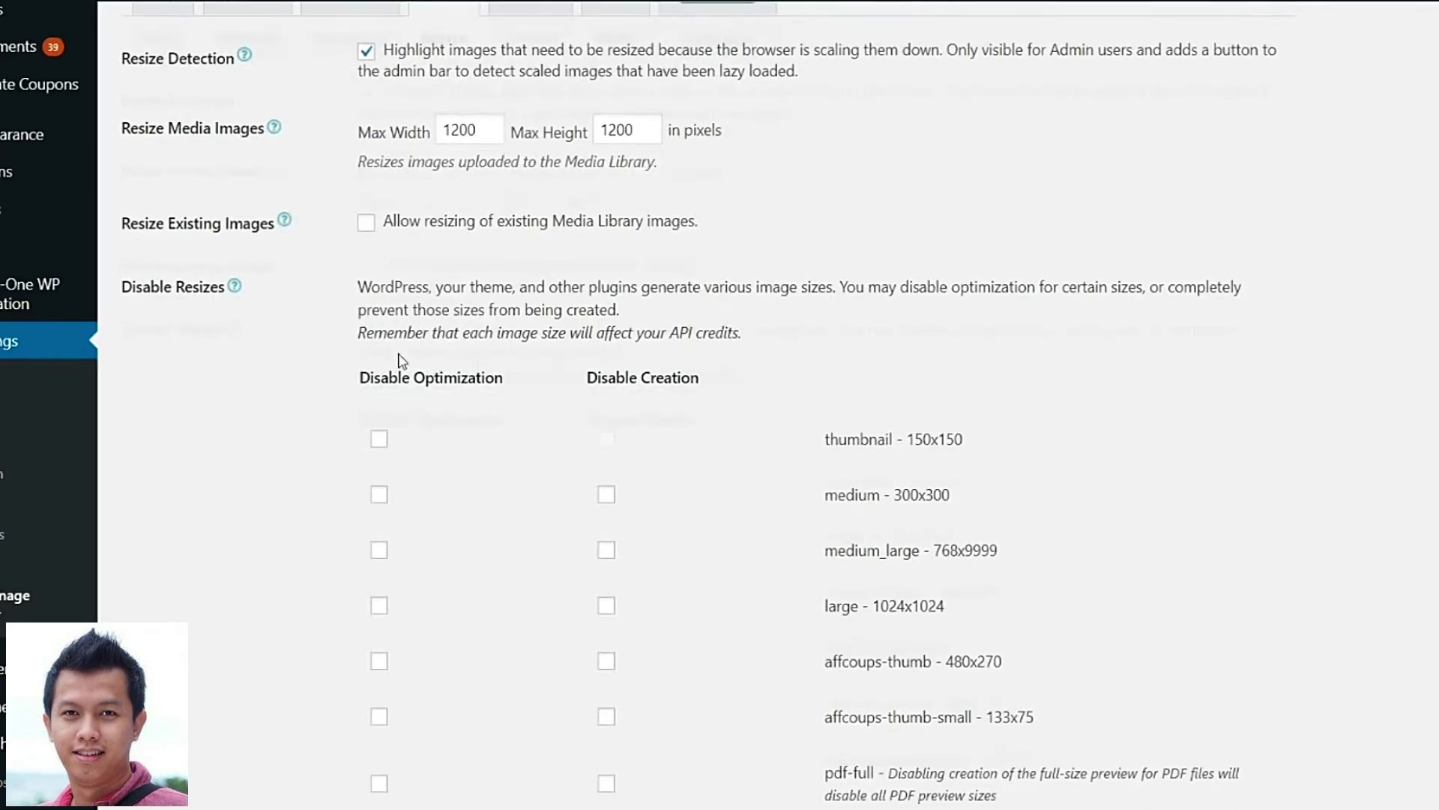
Allow resizing of existing Media Library images, look over the Disable Resizes options and save the changes.
left_click(365, 222)
scroll(742, 310, "down", 2)
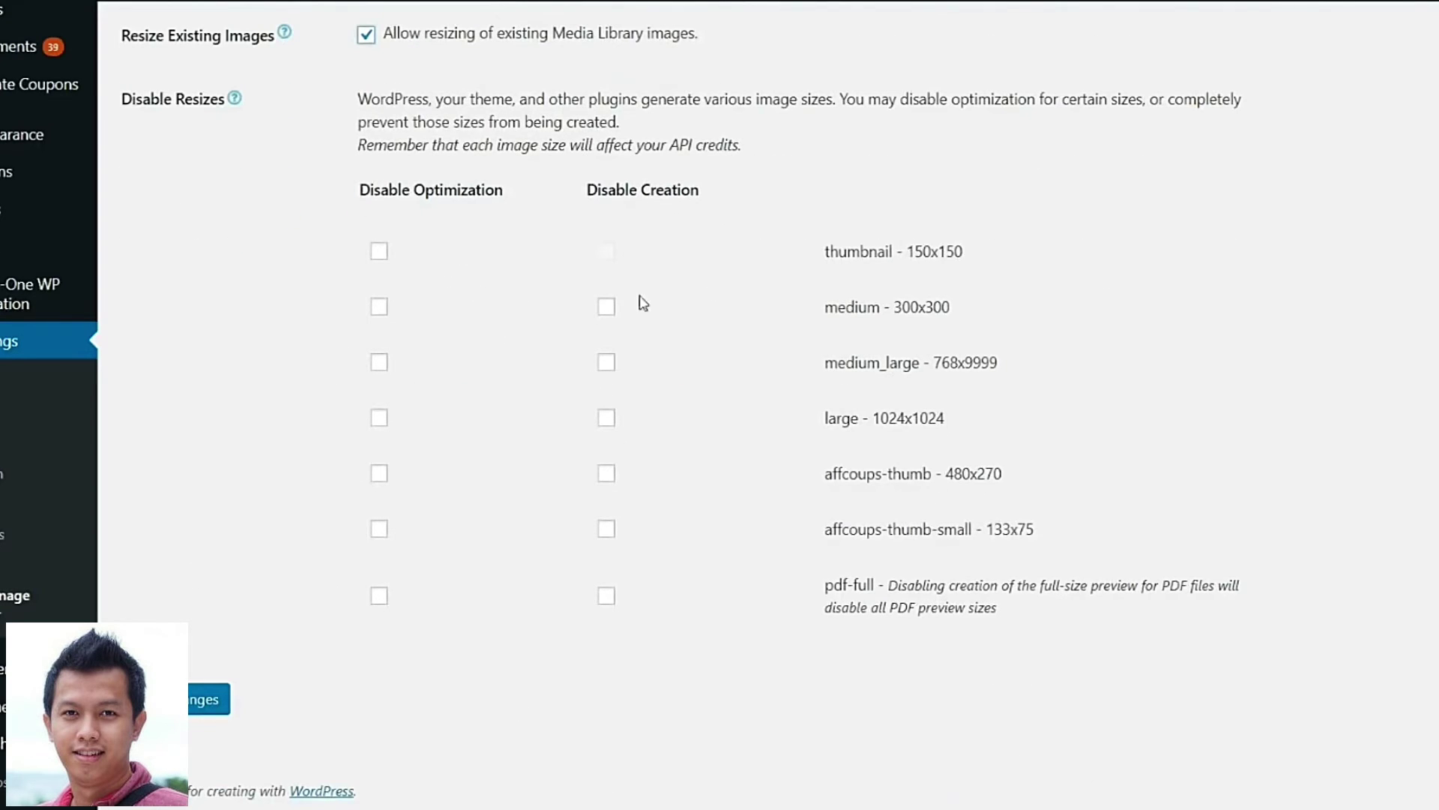
left_click_drag(344, 200, 498, 193)
left_click(552, 217)
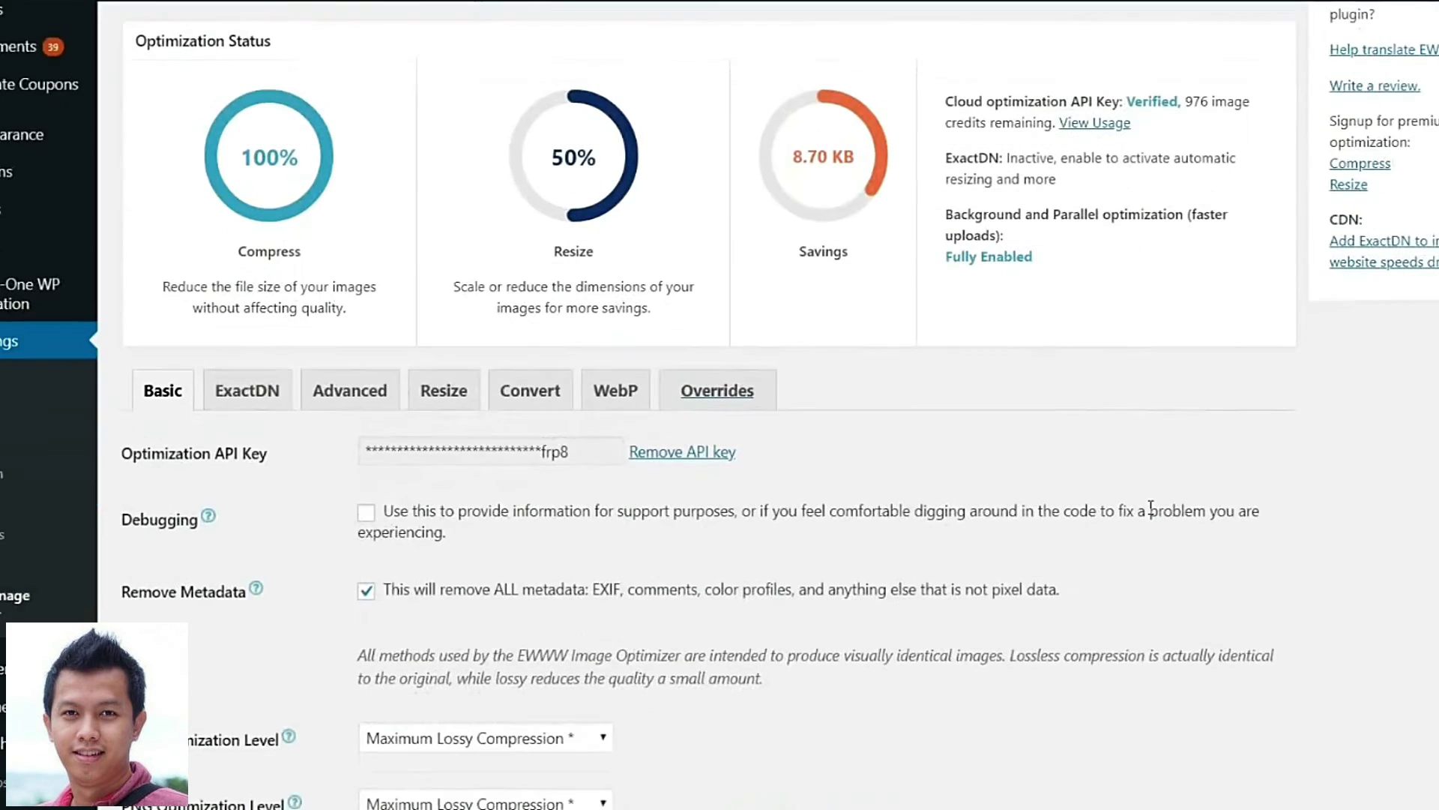
Review the JPG to PNG and PNG to JPG options in the Convert settings and enable GIF to PNG Conversion.
left_click(546, 391)
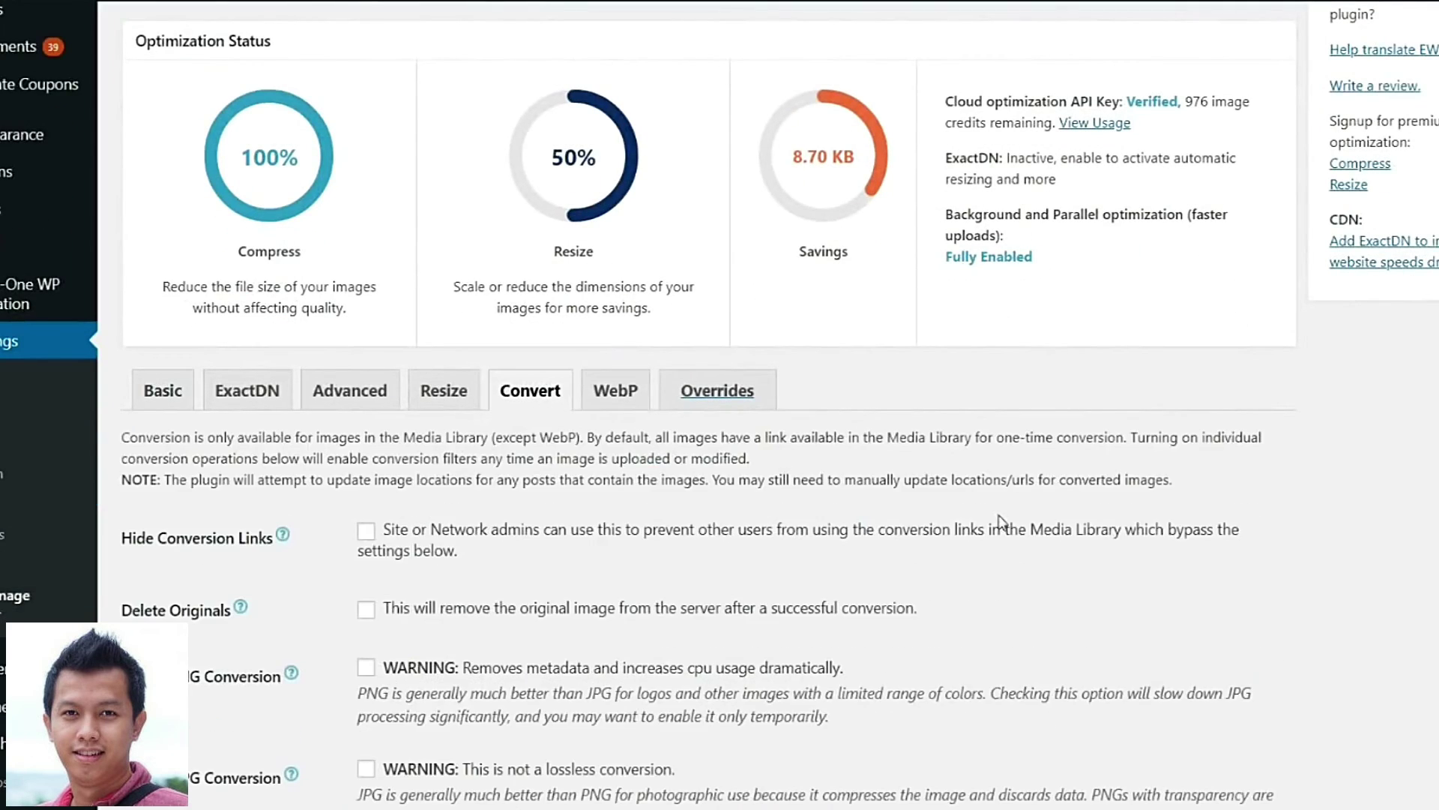
scroll(1003, 523, "down", 4)
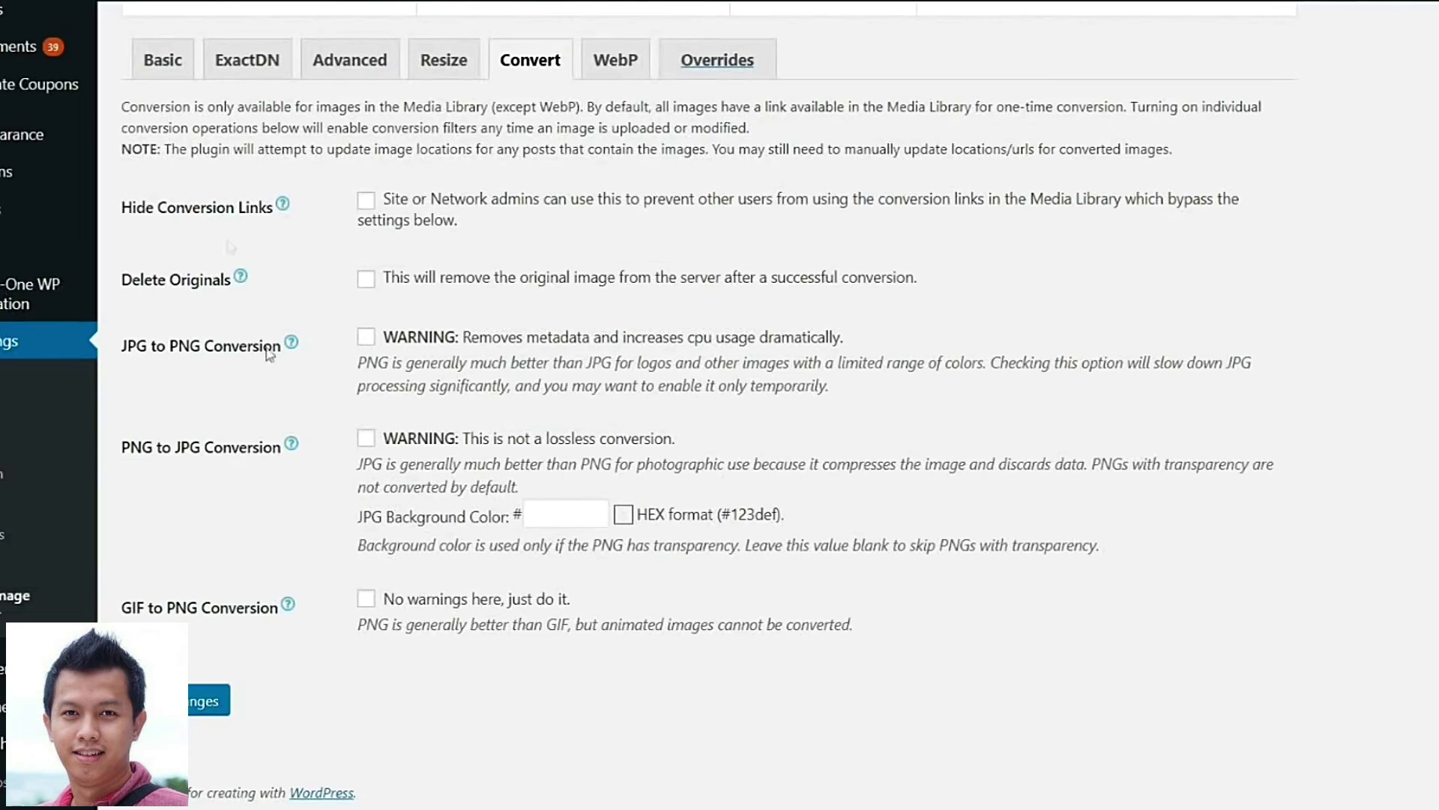
left_click_drag(123, 347, 270, 374)
left_click_drag(259, 450, 120, 448)
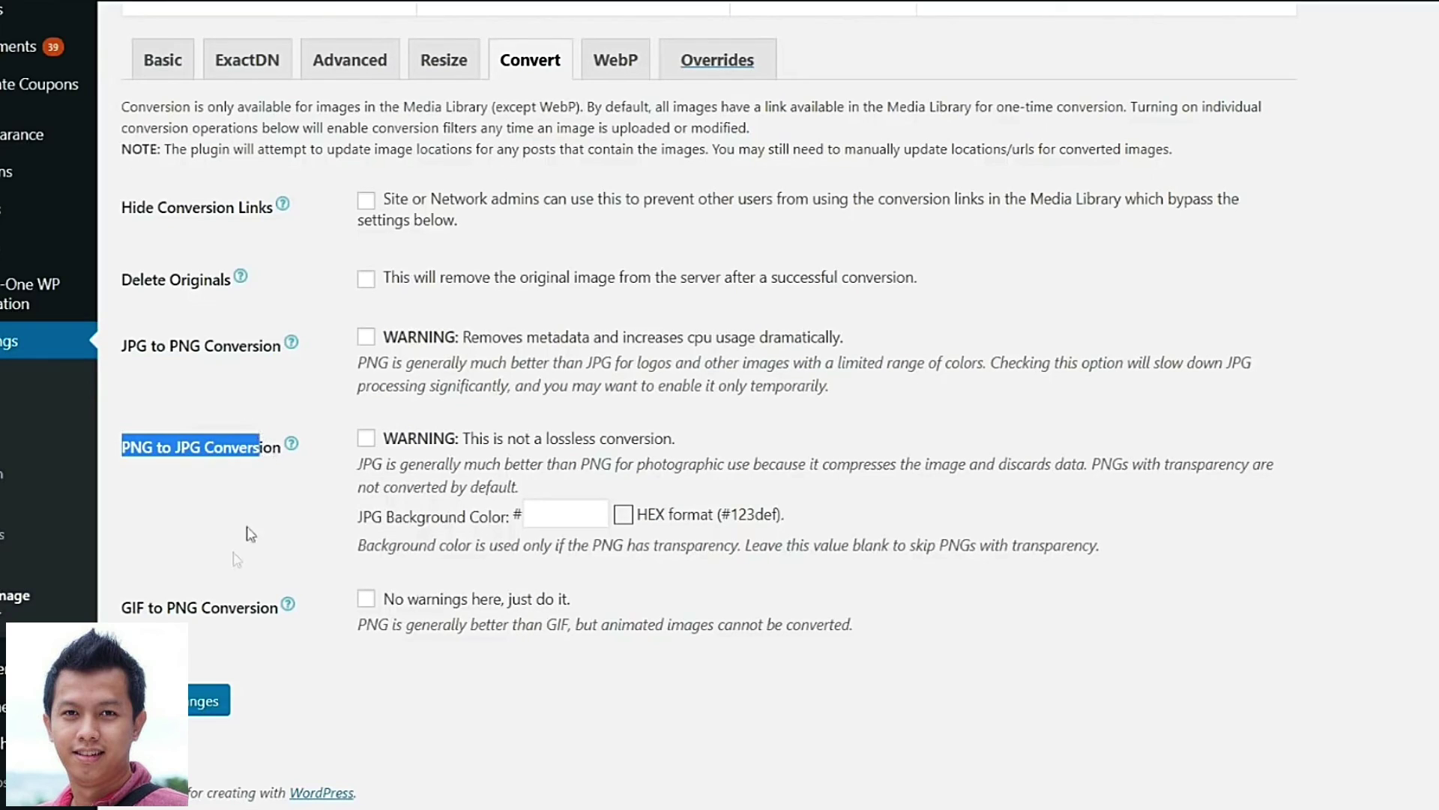
left_click_drag(116, 619, 230, 616)
left_click(366, 599)
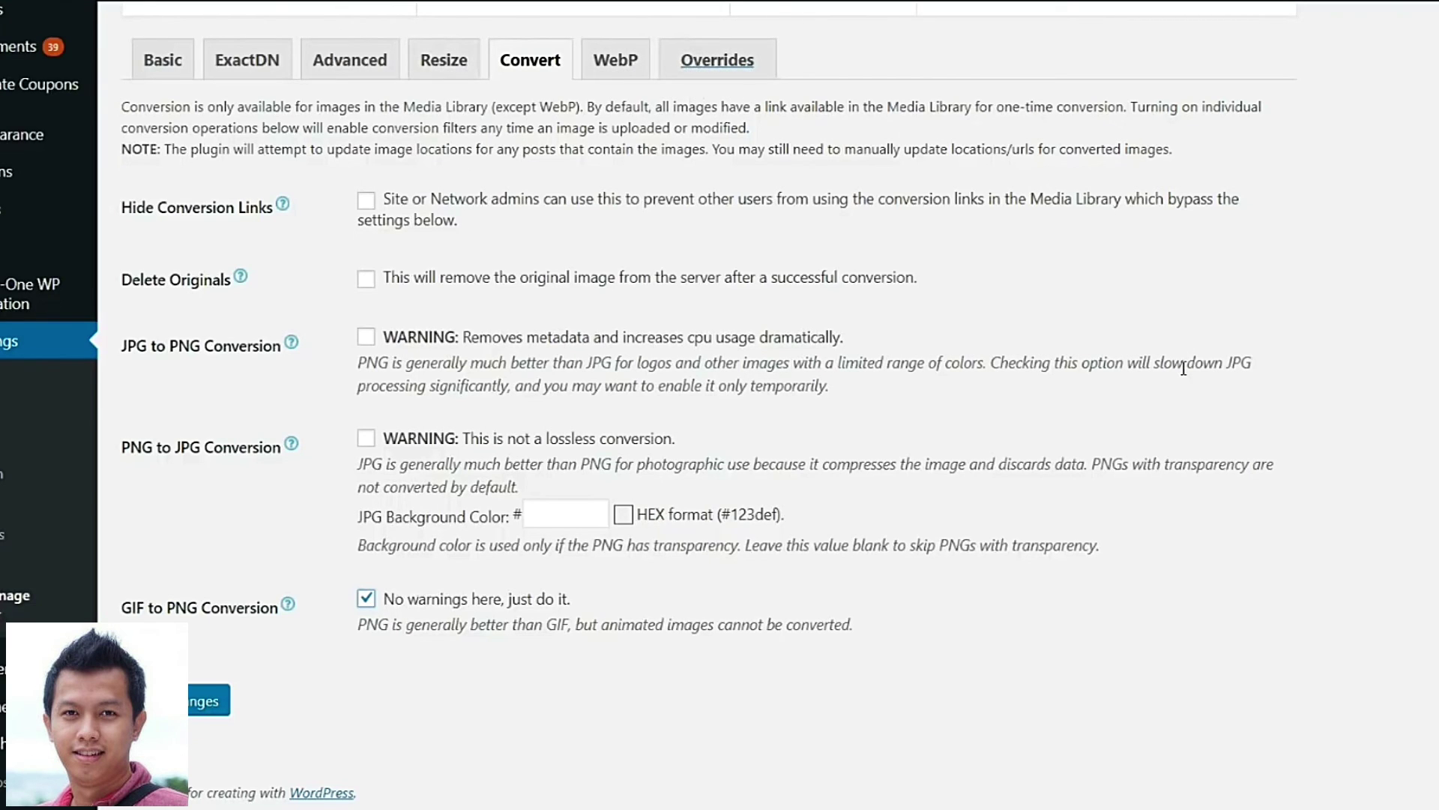
scroll(1184, 368, "up", 7)
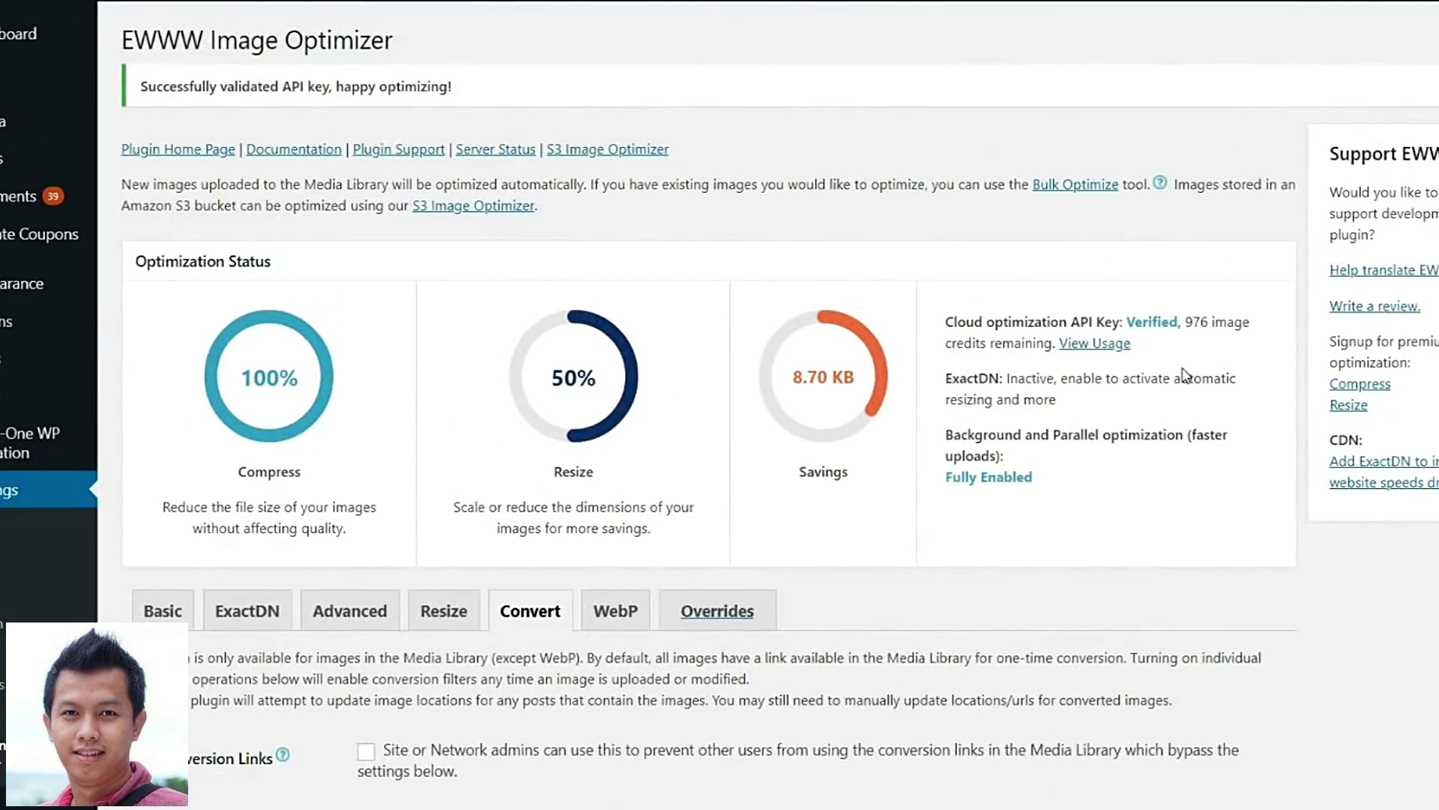